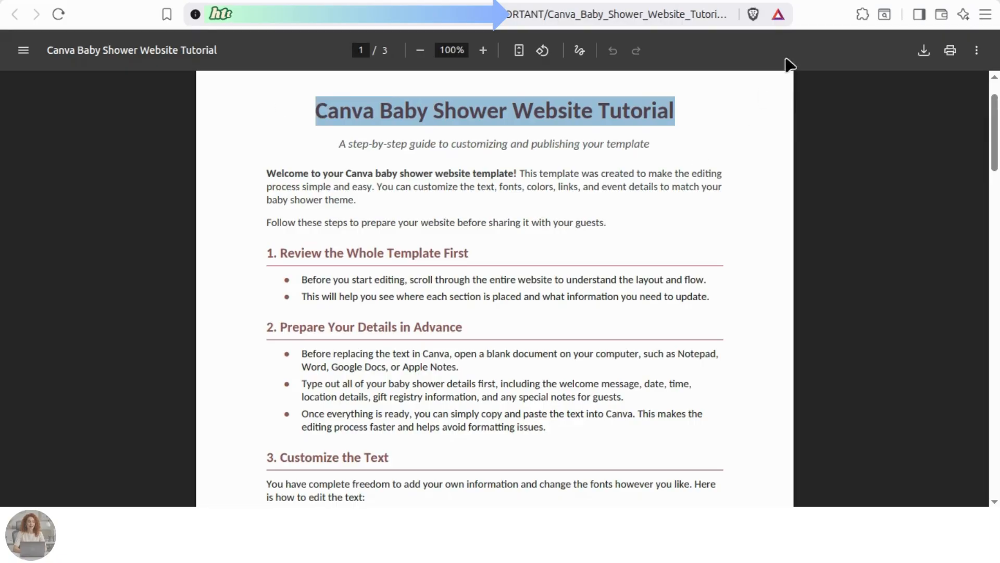
# Open the invitation envelope in the mobile website preview and look through the page behind it
pyautogui.click(791, 94)
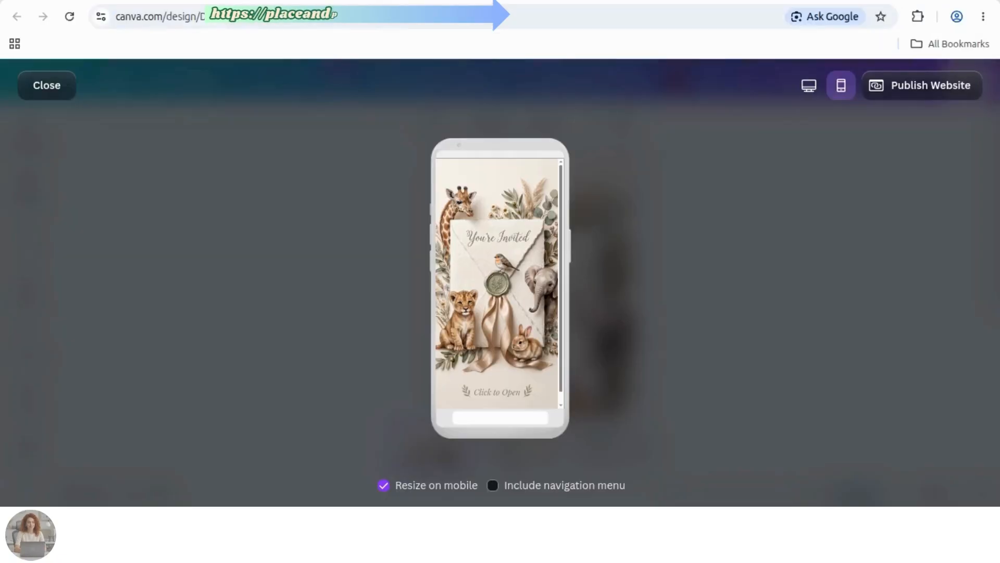
pyautogui.click(515, 262)
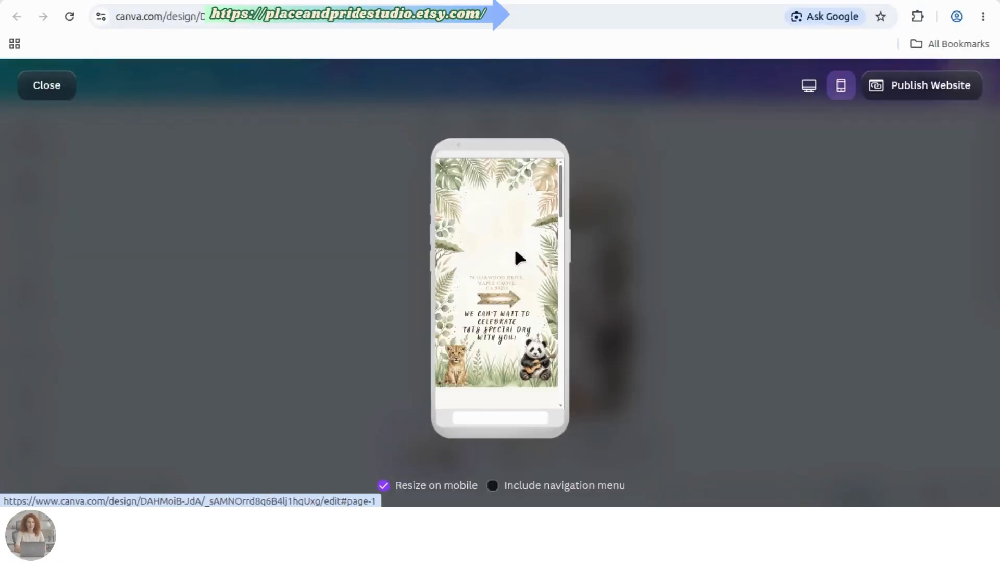
pyautogui.moveTo(566, 207); pyautogui.dragTo(567, 392)
# Switch the website preview to desktop view and look over the invitation cover
pyautogui.click(809, 86)
pyautogui.moveTo(900, 371); pyautogui.dragTo(906, 454)
pyautogui.click(495, 361)
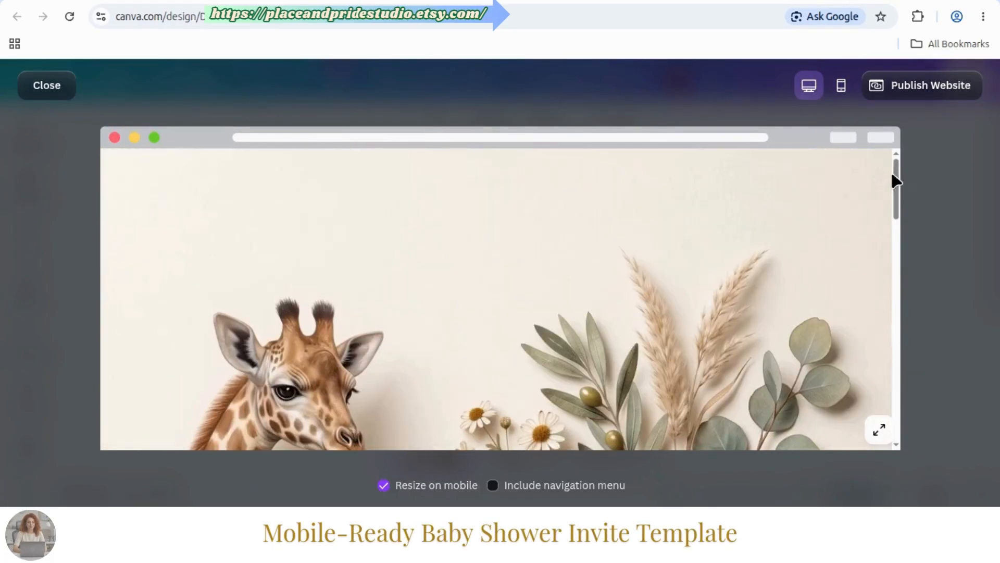
pyautogui.scroll(-5, 881, 219)
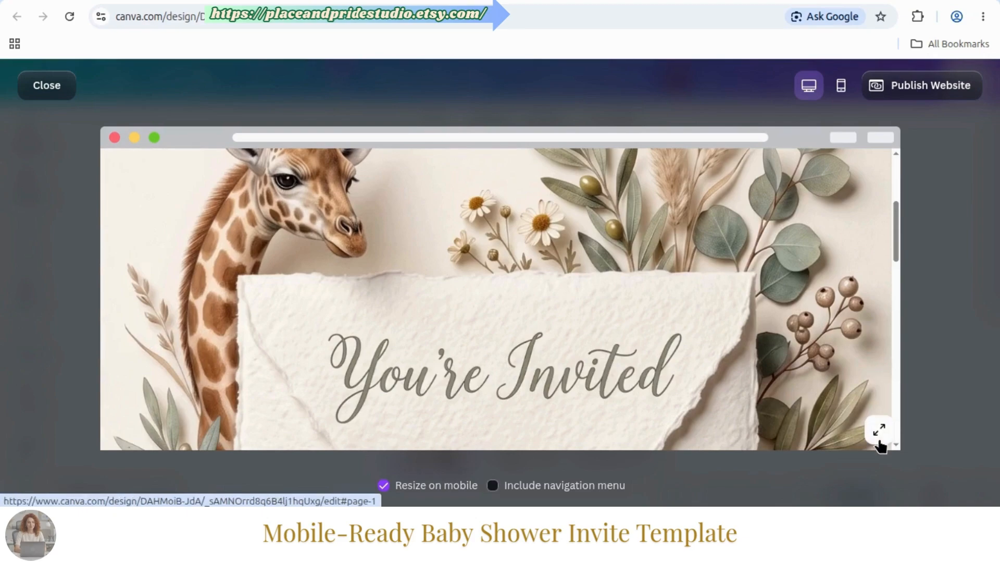
pyautogui.click(878, 431)
pyautogui.click(980, 454)
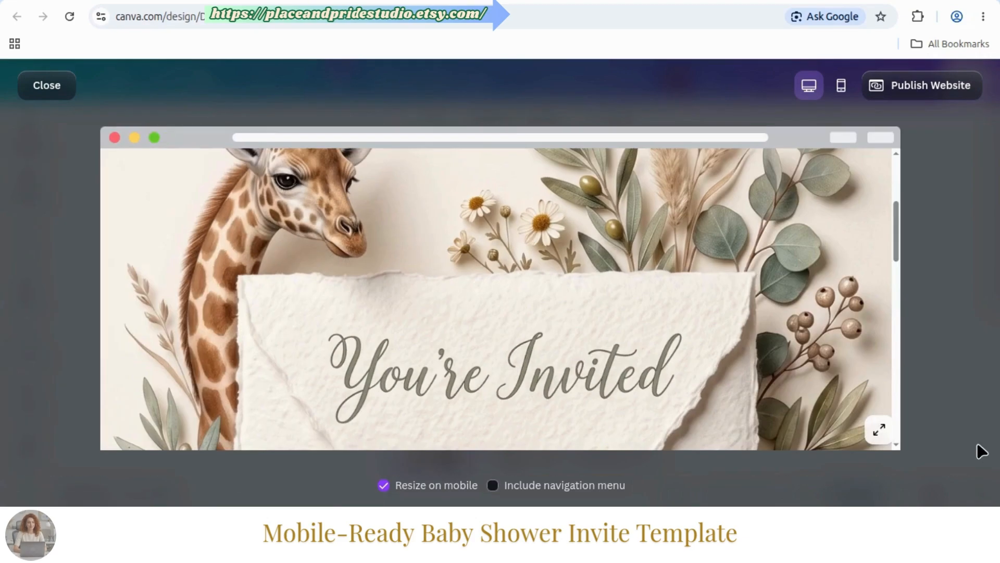
pyautogui.moveTo(902, 241); pyautogui.dragTo(914, 268)
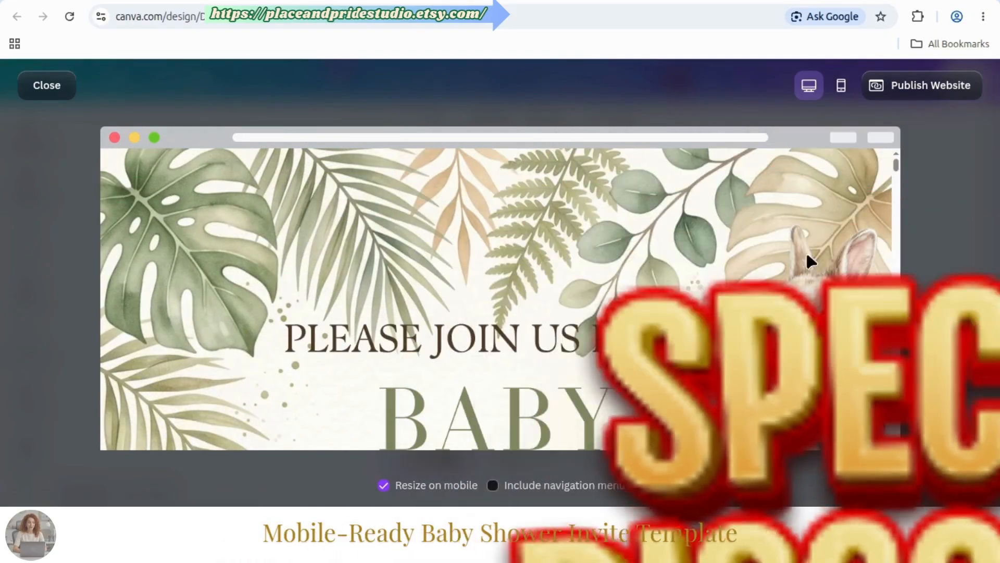
# Examine the Home page in the desktop preview, from the baby shower heading down through the gift registry to the RSVP form
pyautogui.scroll(-10, 747, 183)
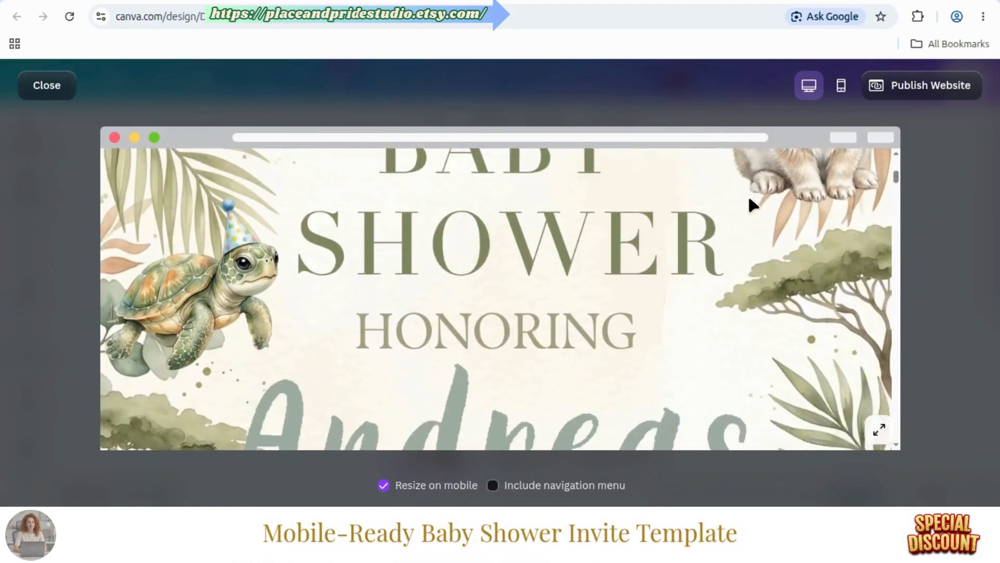
pyautogui.scroll(-10, 748, 213)
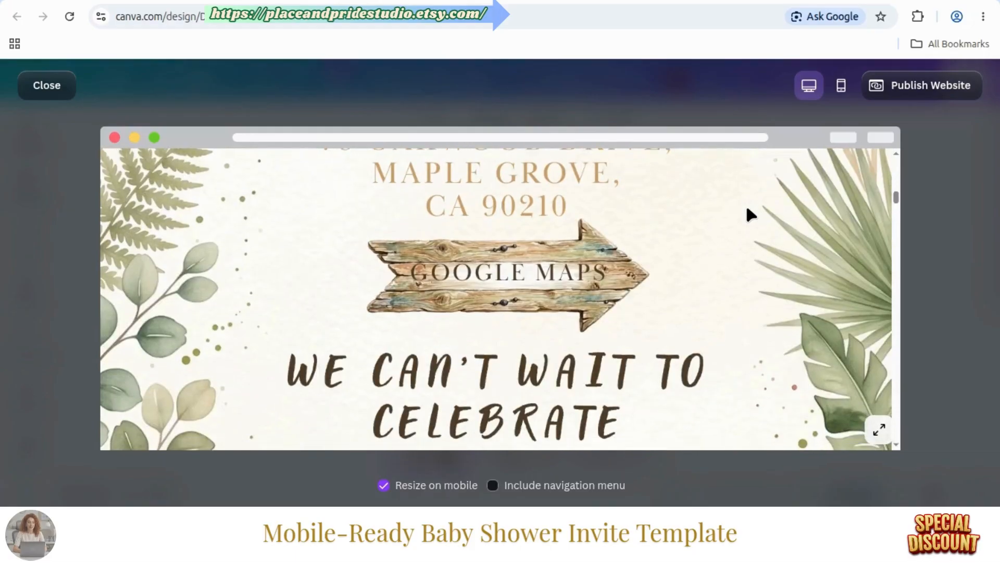
pyautogui.scroll(-10, 560, 226)
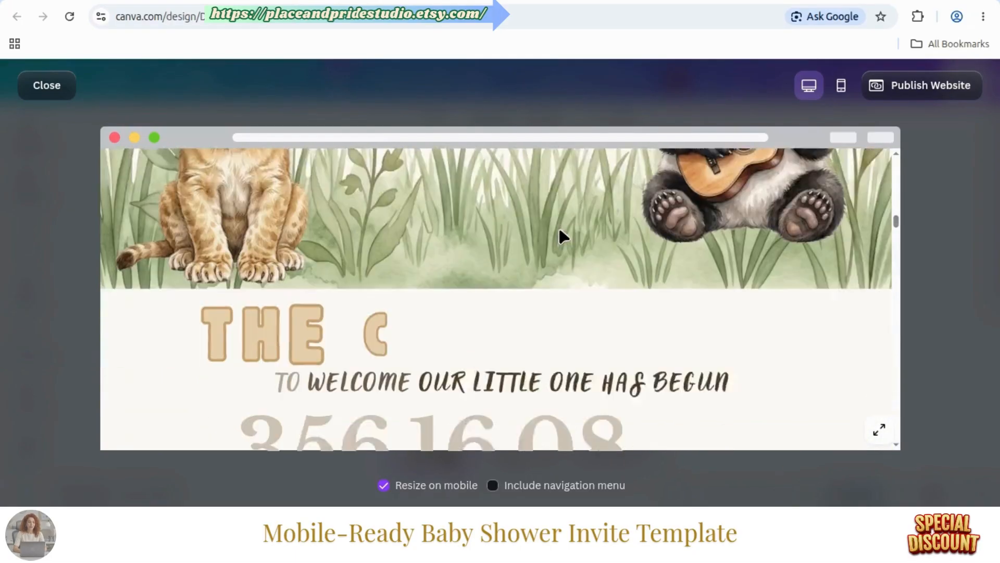
pyautogui.scroll(-5, 560, 238)
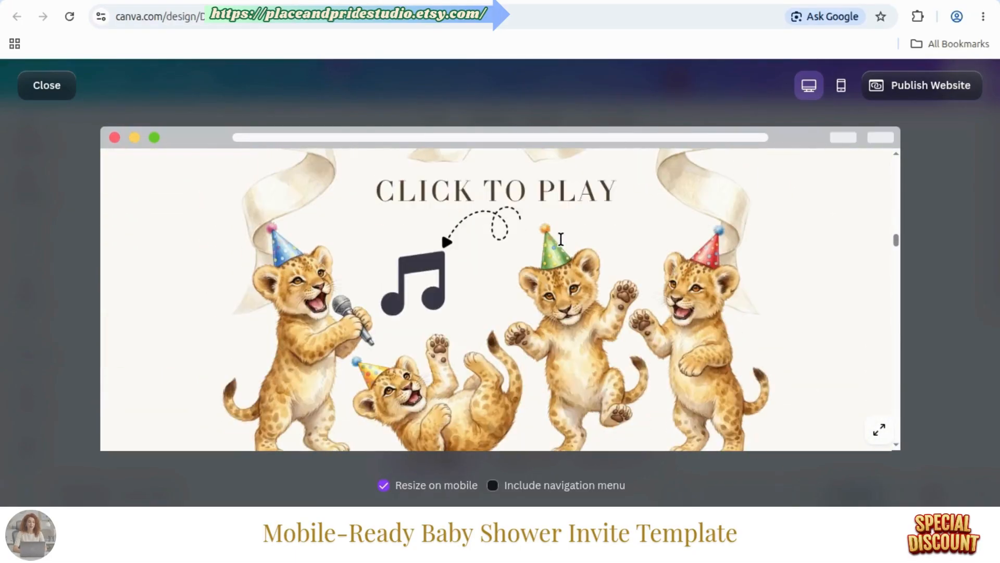
pyautogui.scroll(-3, 561, 240)
pyautogui.scroll(-10, 561, 240)
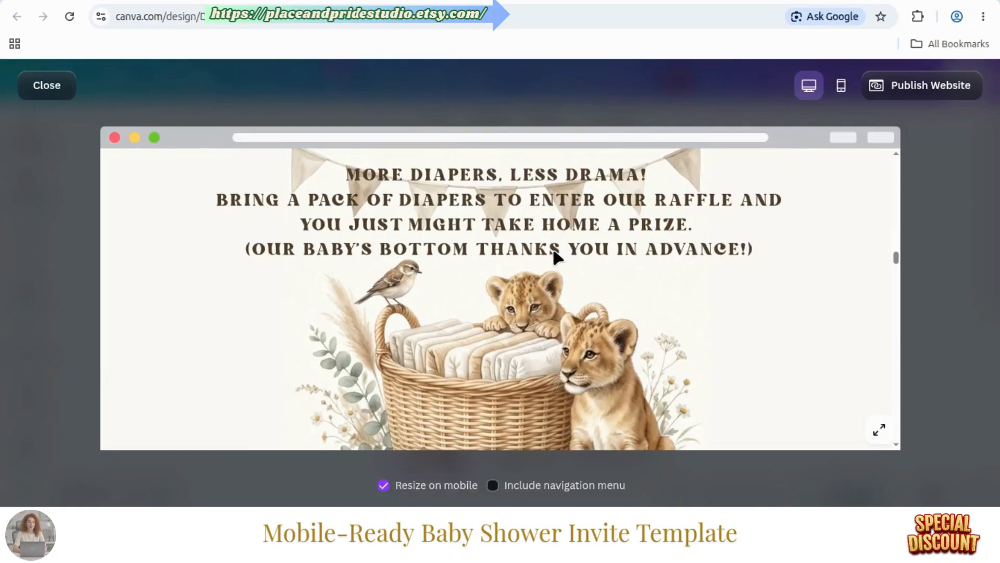
pyautogui.scroll(-10, 555, 273)
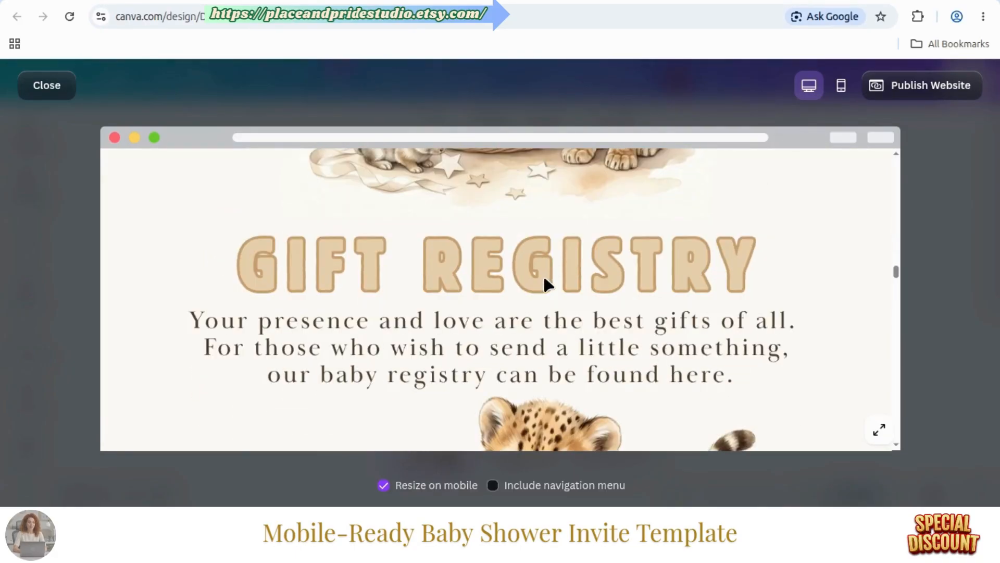
pyautogui.scroll(-10, 552, 286)
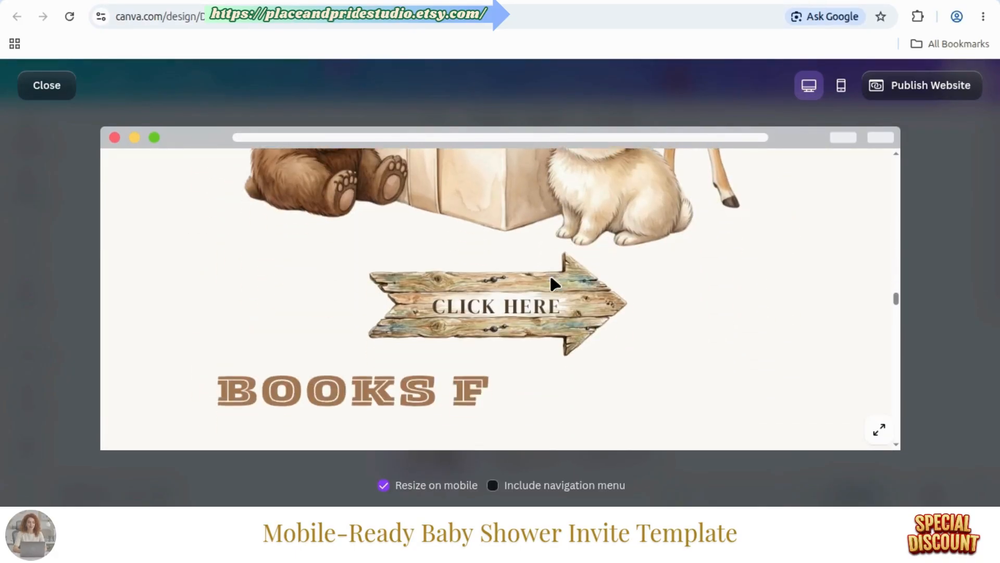
pyautogui.scroll(-10, 552, 284)
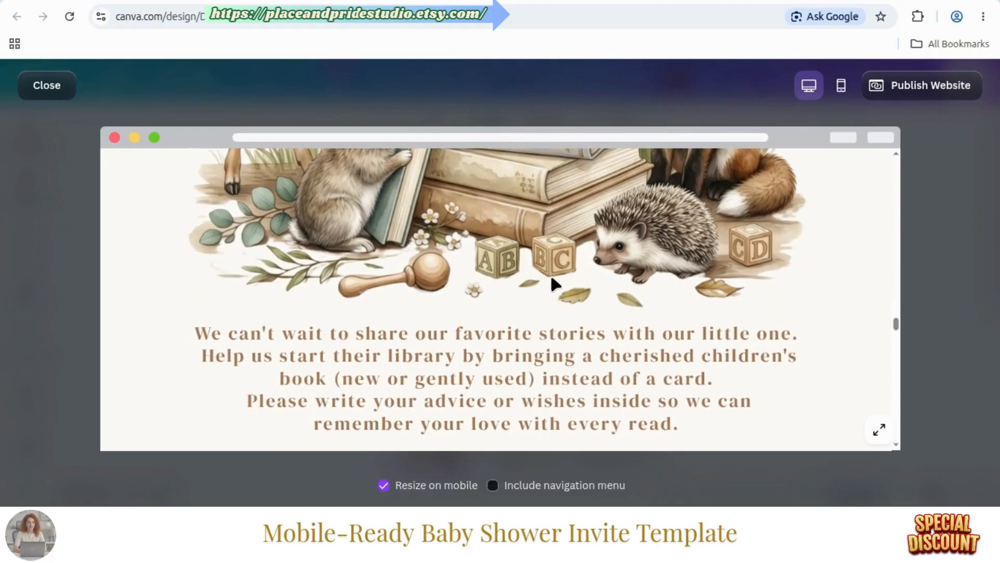
pyautogui.scroll(-10, 553, 284)
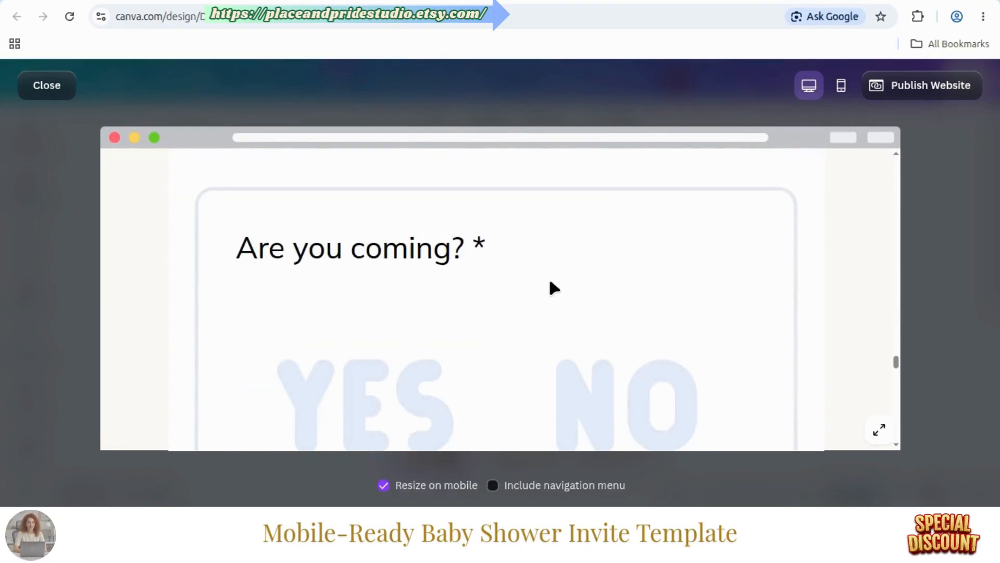
pyautogui.scroll(-10, 552, 285)
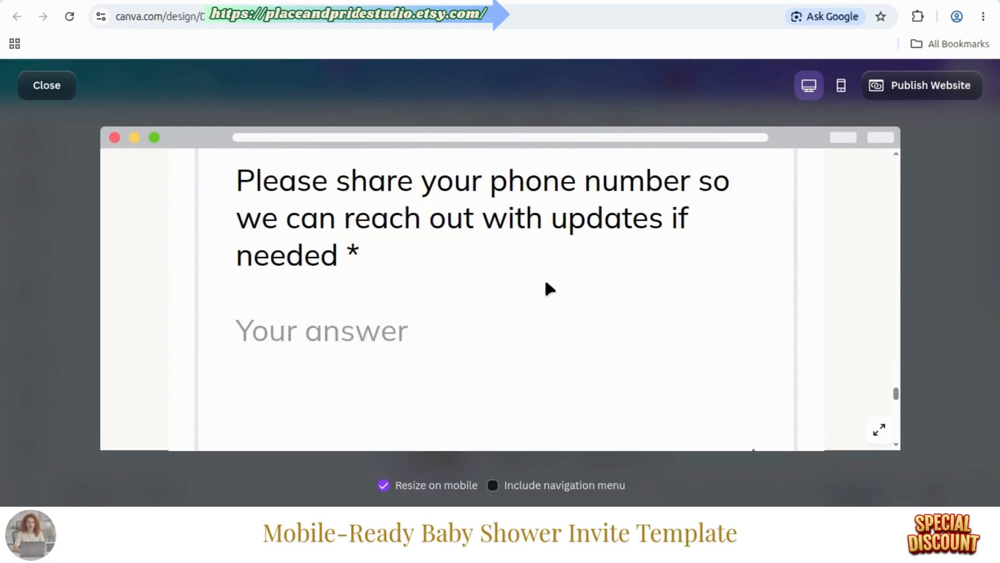
pyautogui.scroll(-8, 552, 289)
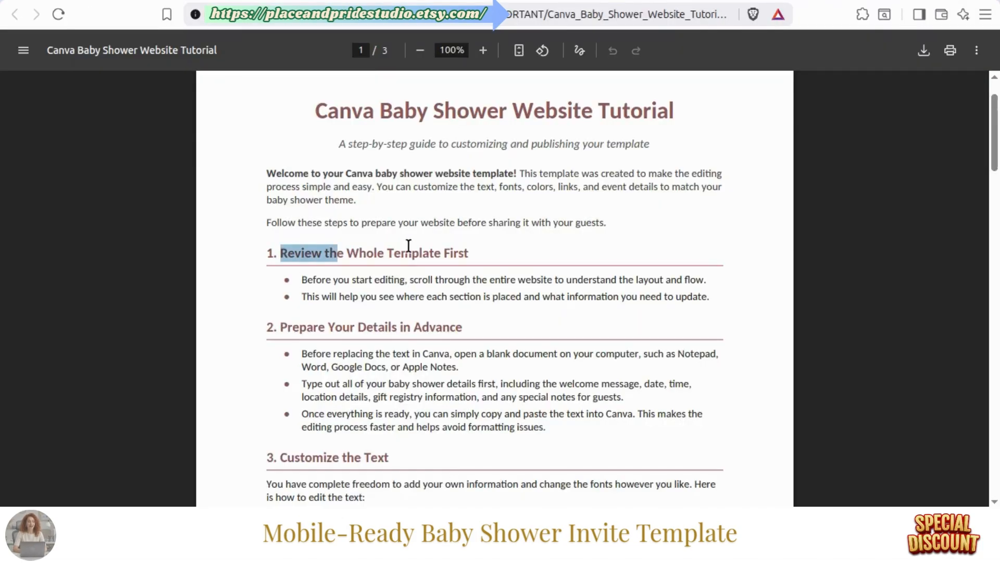
# Read the tutorial PDF's sections on reviewing the whole template and preparing the details in advance, highlighting their headings
pyautogui.moveTo(409, 245); pyautogui.dragTo(521, 246)
pyautogui.click(313, 312)
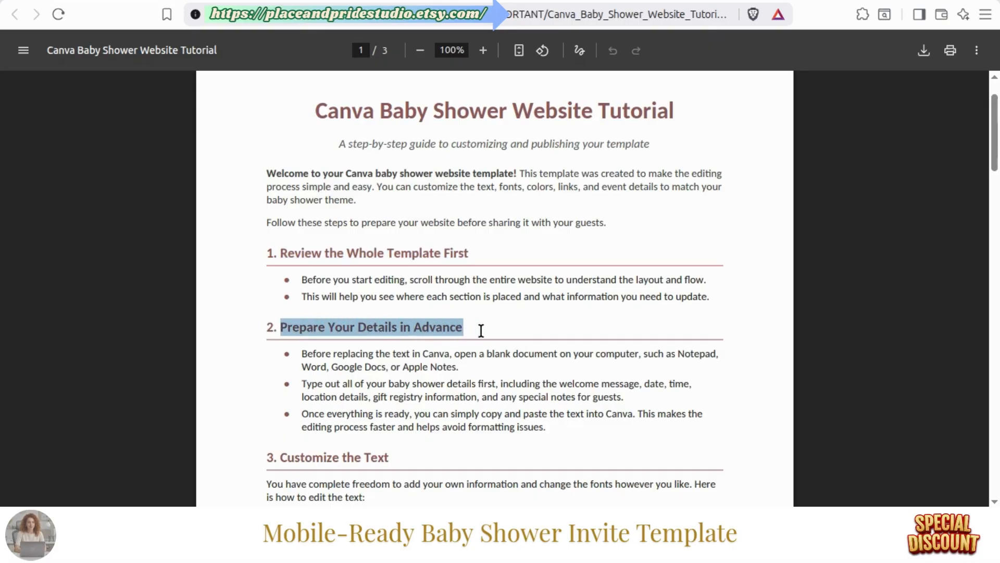
pyautogui.click(656, 451)
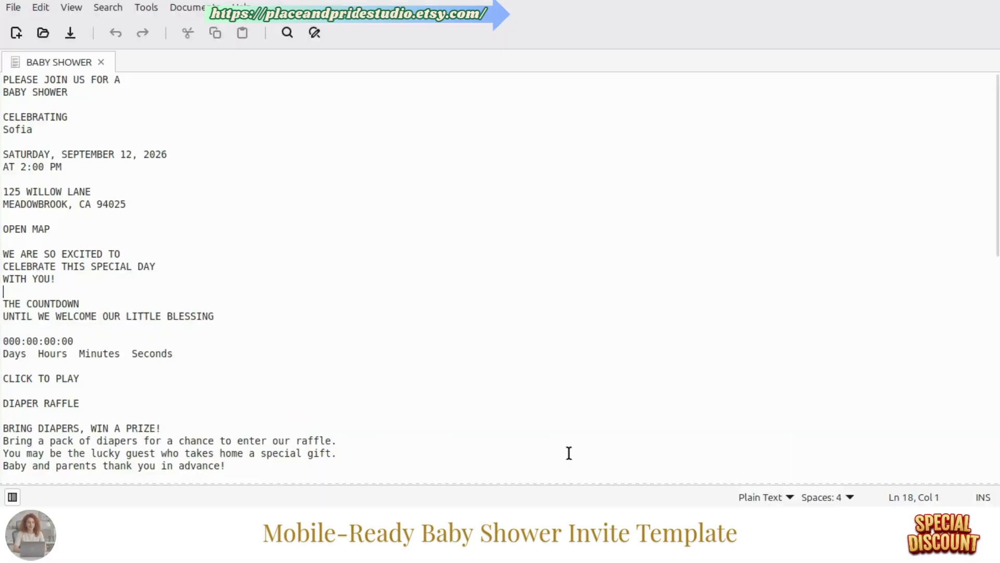
# Read through the prepared BABY SHOWER text document to its end and return to its beginning
pyautogui.scroll(-2, 78, 127)
pyautogui.scroll(-12, 74, 128)
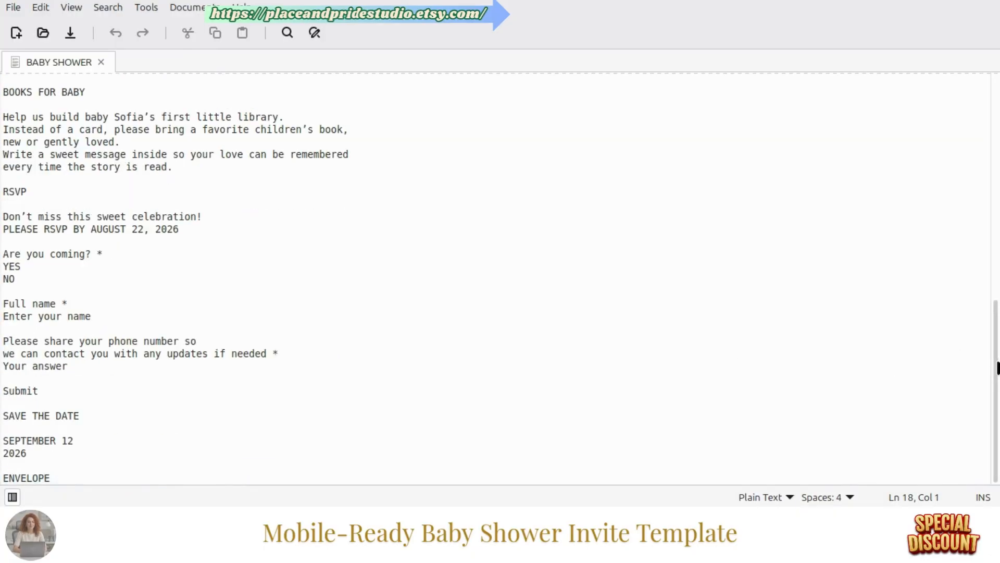
pyautogui.moveTo(995, 368); pyautogui.dragTo(995, 142)
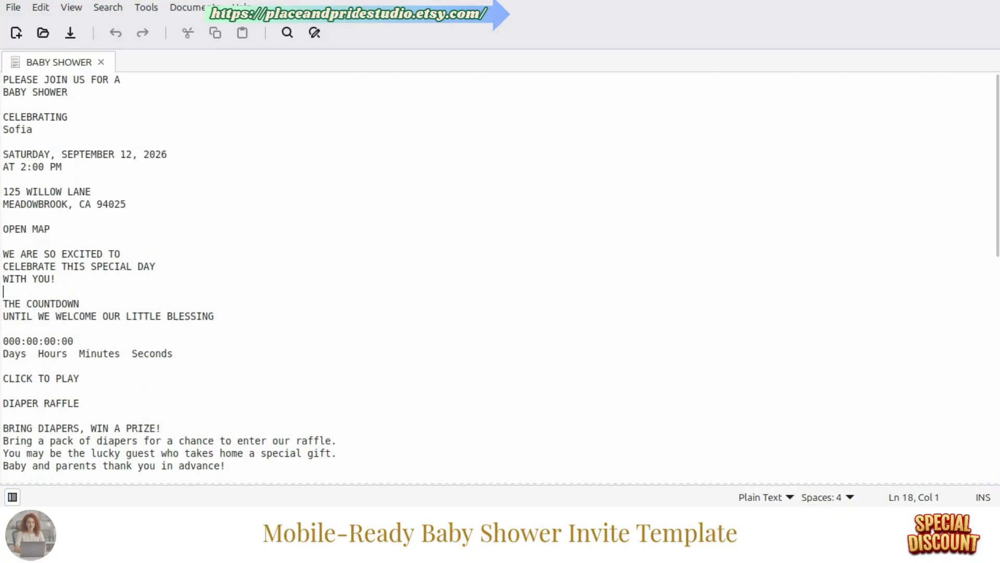
# Reduce the BABY SHOWER text document to a smaller window and place it beside the tutorial text
pyautogui.click(16, 0)
pyautogui.click(26, 0)
pyautogui.moveTo(26, 0); pyautogui.dragTo(146, 20)
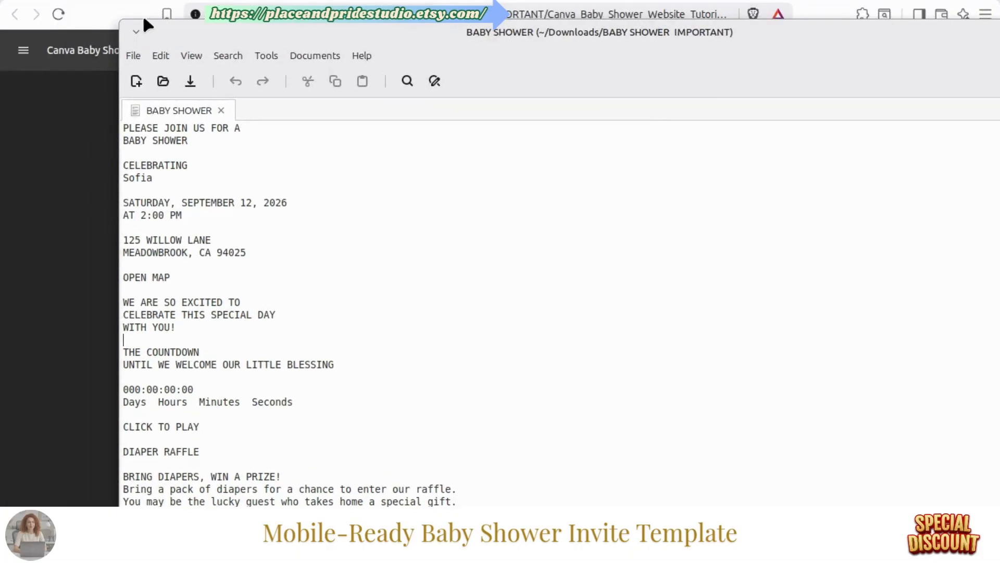
pyautogui.moveTo(244, 42); pyautogui.dragTo(661, 50)
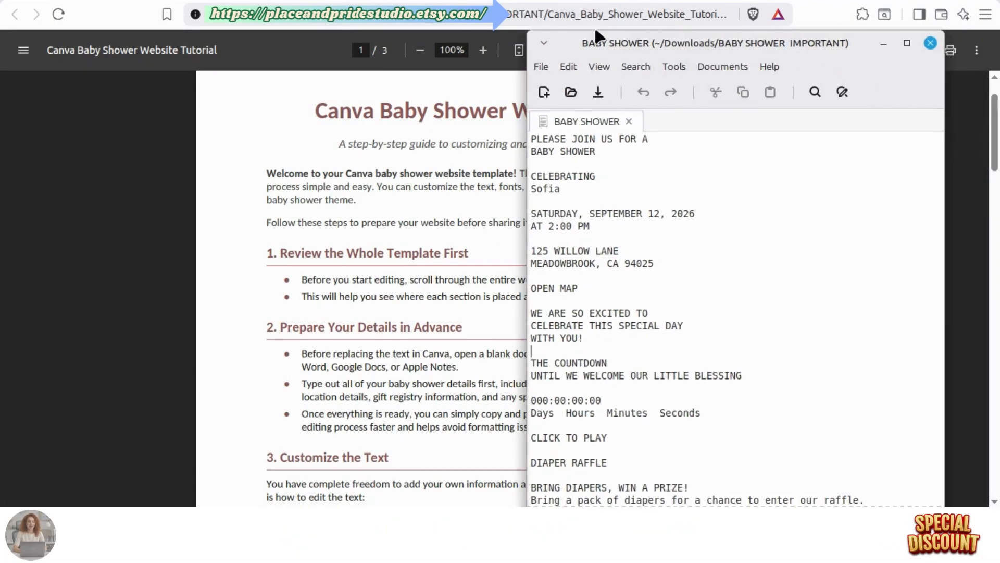
pyautogui.moveTo(604, 36); pyautogui.dragTo(655, 52)
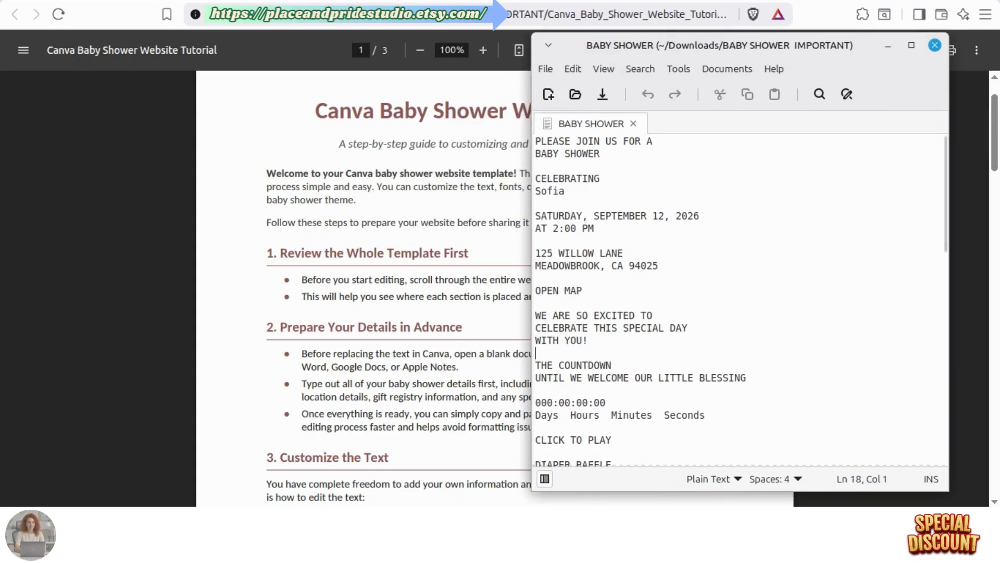
pyautogui.click(934, 45)
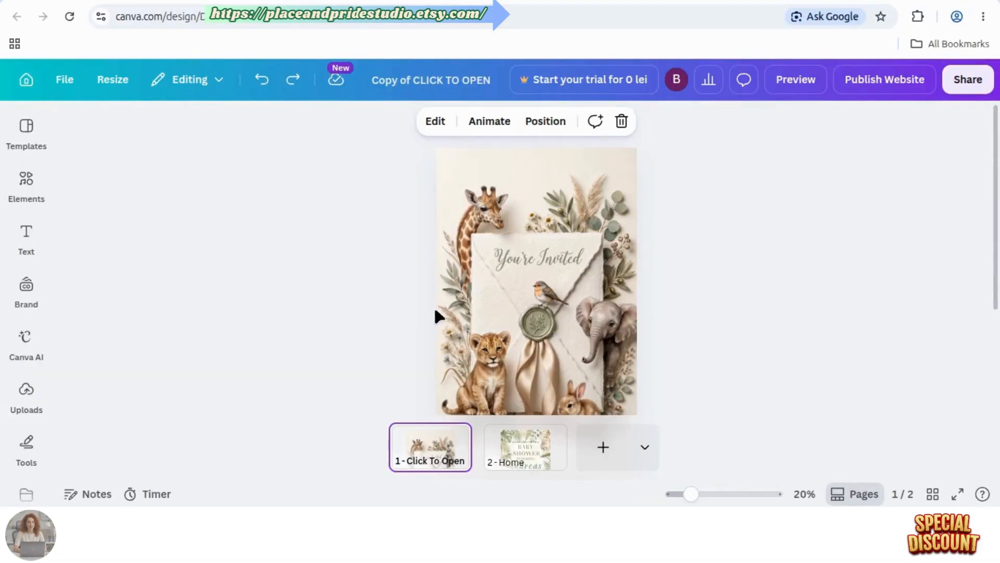
# Open the Home page in the Canva editor and ungroup the invitation's heading texts, animals and map sign
pyautogui.click(526, 447)
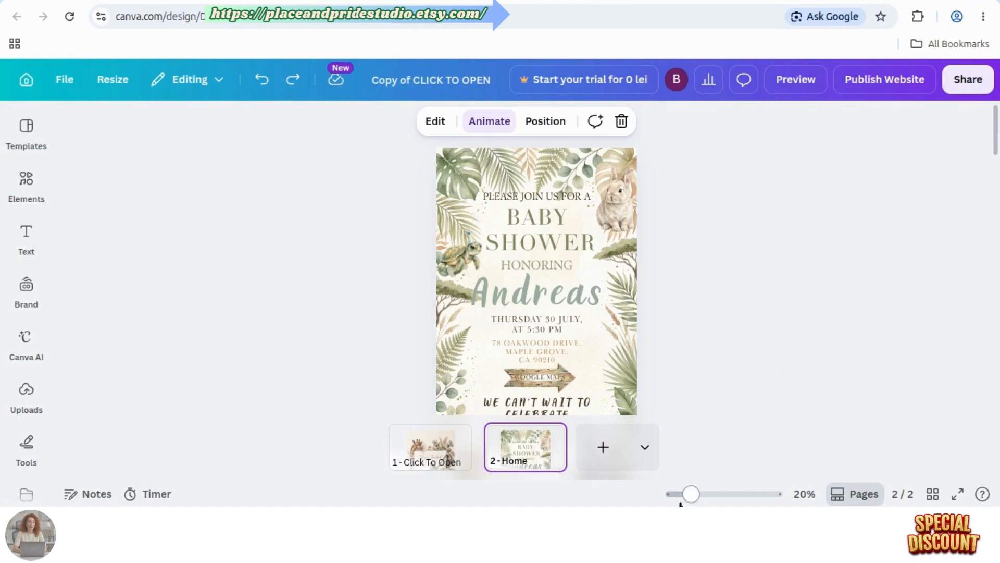
pyautogui.moveTo(692, 497)
pyautogui.mouseDown()
pyautogui.moveTo(708, 495)
pyautogui.moveTo(685, 494)
pyautogui.mouseUp()
pyautogui.click(538, 208)
pyautogui.rightClick(550, 273)
pyautogui.click(599, 310)
pyautogui.click(742, 302)
pyautogui.click(536, 224)
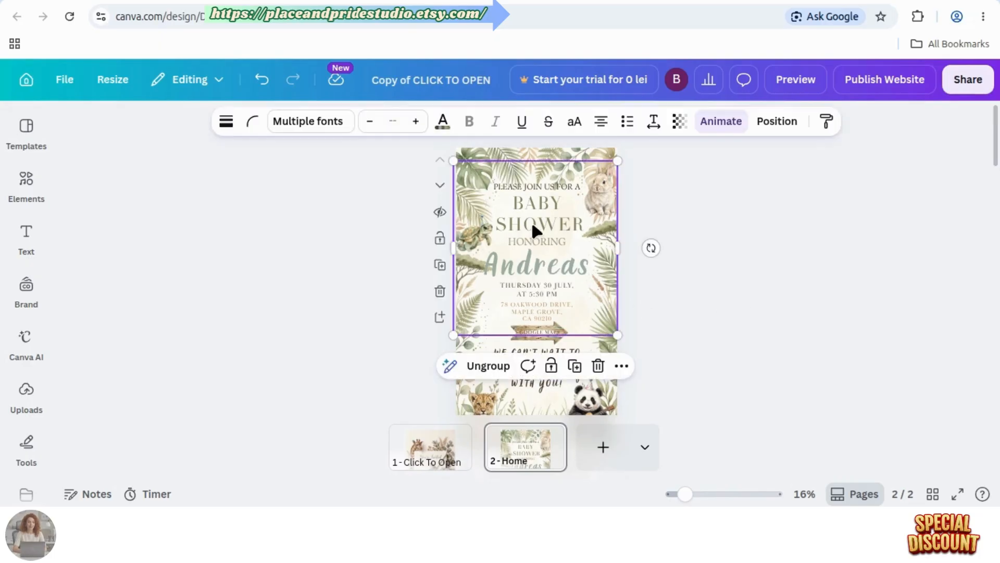
pyautogui.click(482, 367)
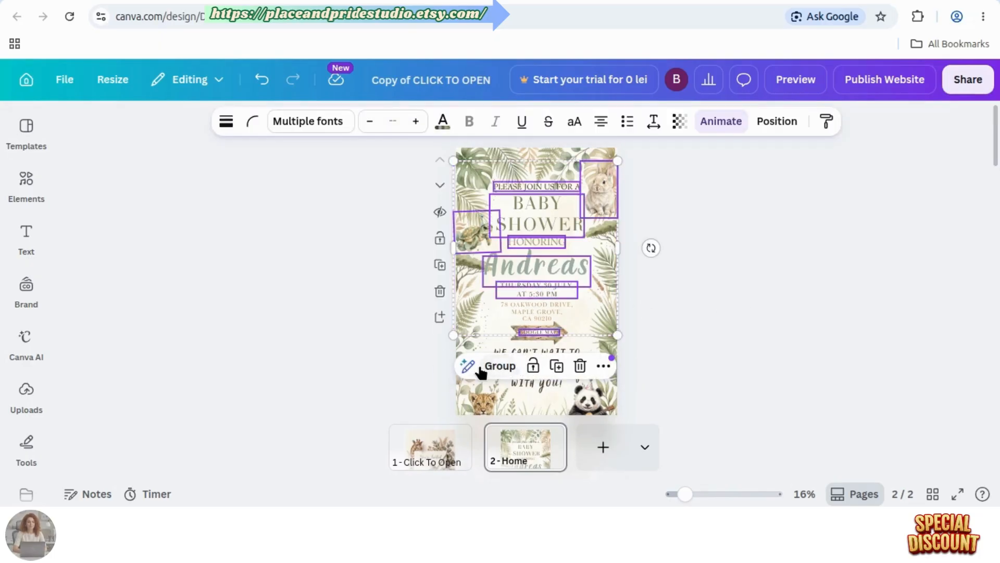
pyautogui.click(727, 305)
# Replace HONORING with CELEBRATING copied from the BABY SHOWER text document, widening the text box to fit it on one line
pyautogui.moveTo(692, 500); pyautogui.dragTo(696, 501)
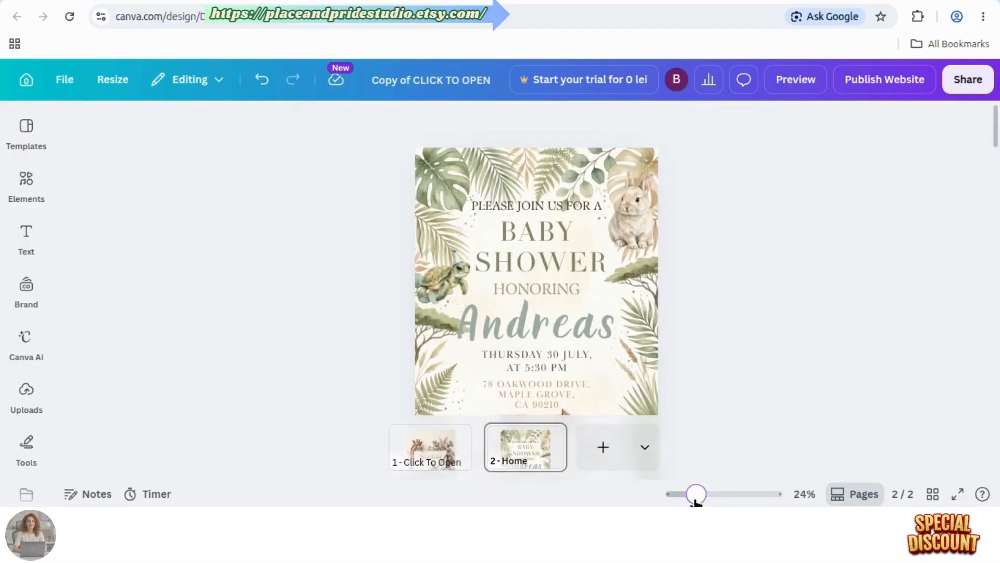
pyautogui.scroll(-2, 545, 396)
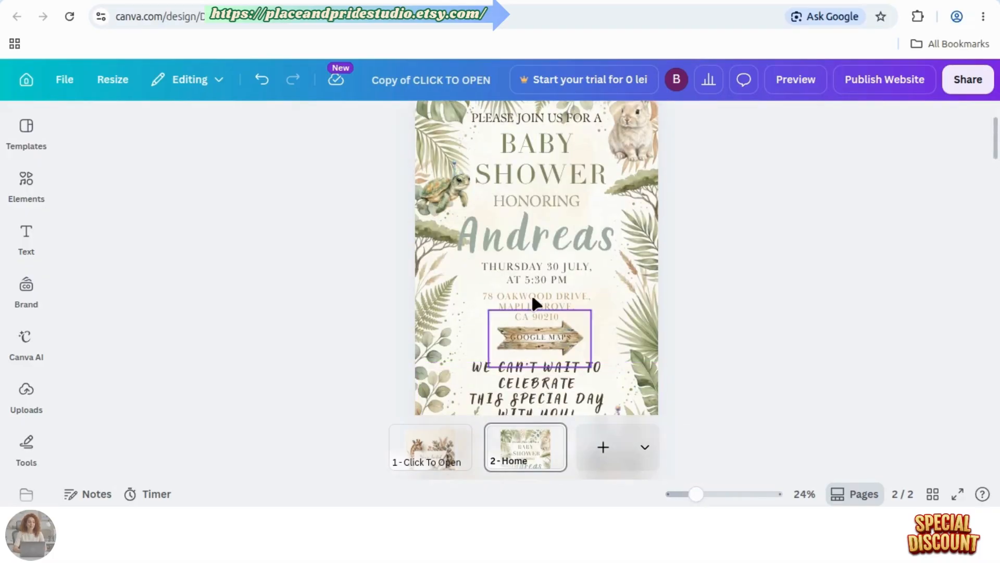
pyautogui.click(721, 521)
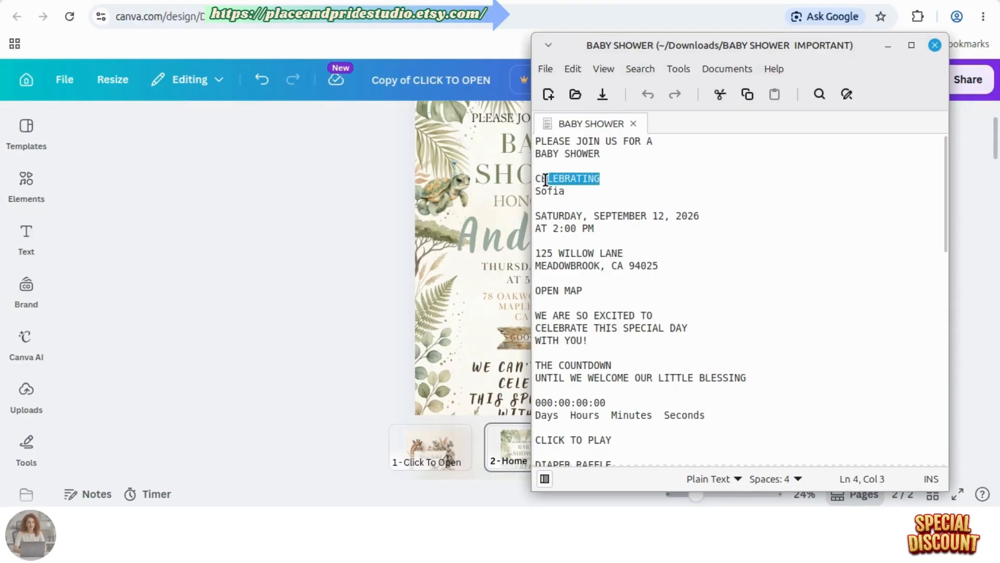
pyautogui.rightClick(566, 182)
pyautogui.click(614, 255)
pyautogui.click(513, 203)
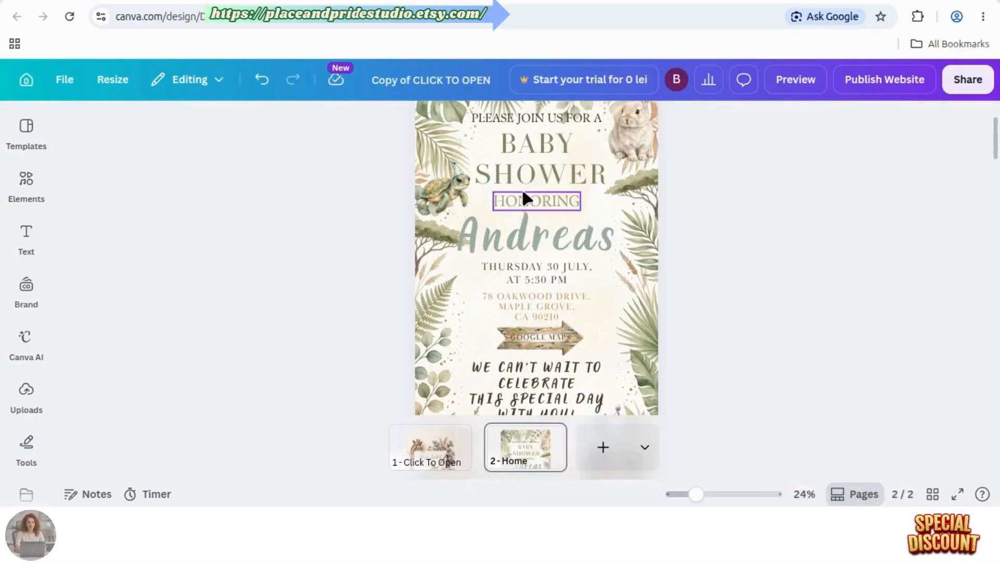
pyautogui.doubleClick(547, 210)
pyautogui.hotkey('ctrl', 'v')
pyautogui.moveTo(580, 210); pyautogui.dragTo(601, 216)
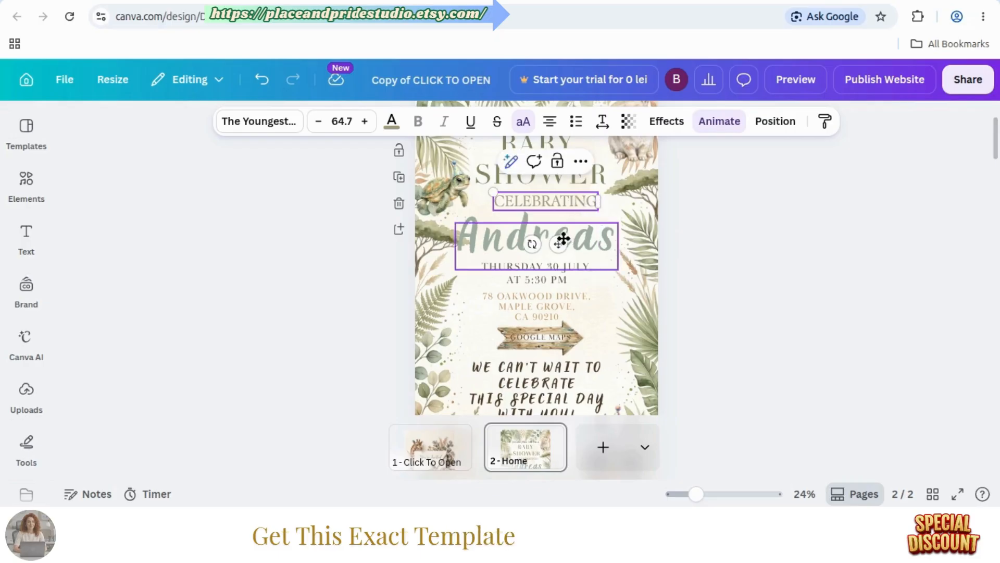
# Reposition the CELEBRATING line so it sits centred directly beneath the BABY SHOWER heading
pyautogui.moveTo(558, 244); pyautogui.dragTo(549, 239)
pyautogui.click(833, 296)
pyautogui.scroll(4, 655, 350)
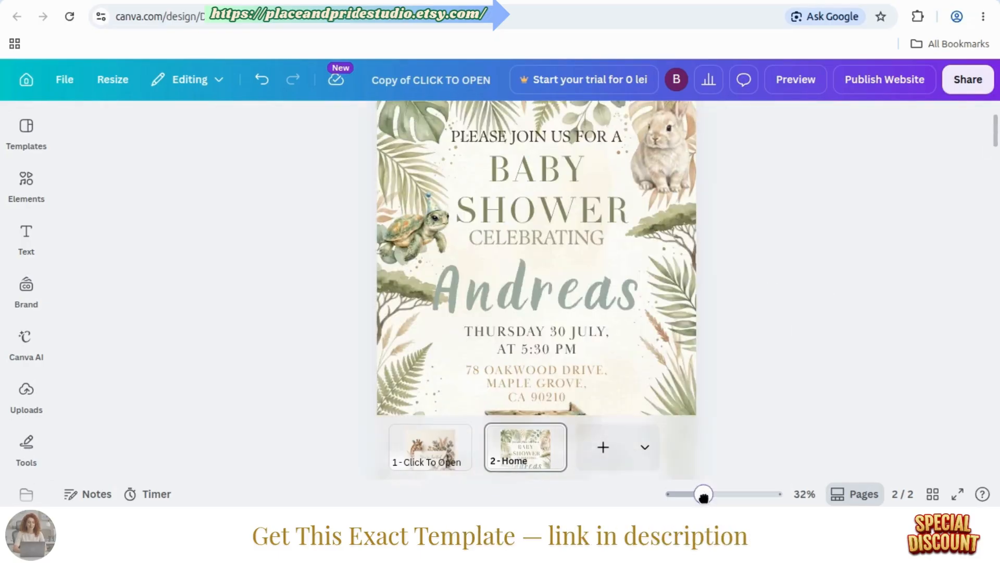
pyautogui.click(584, 298)
pyautogui.click(583, 311)
pyautogui.moveTo(558, 305); pyautogui.dragTo(555, 308)
pyautogui.click(899, 345)
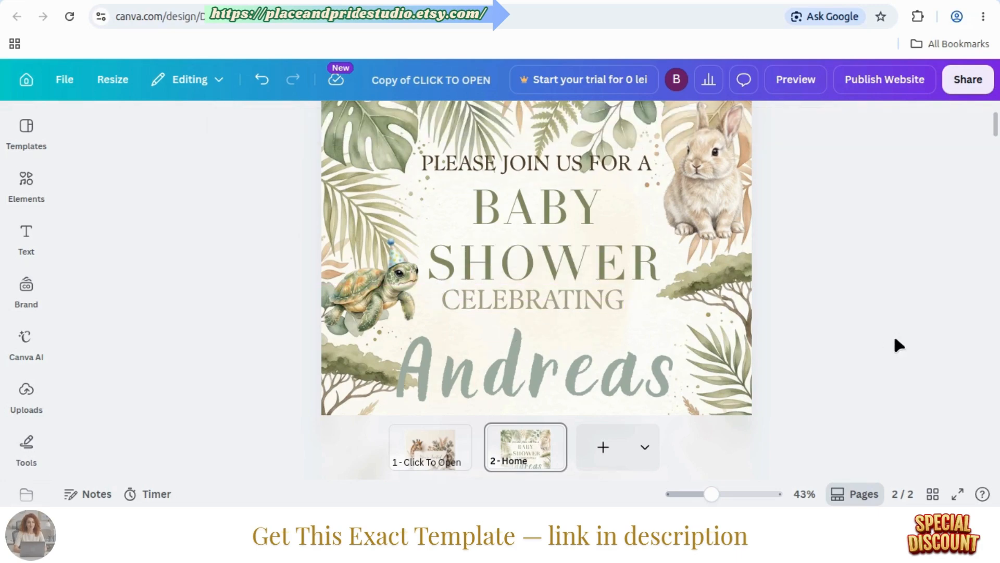
# Centre the CELEBRATING line horizontally on the page and lower it slightly to add space beneath the BABY SHOWER heading
pyautogui.click(567, 312)
pyautogui.rightClick(567, 313)
pyautogui.moveTo(654, 326)
pyautogui.click(821, 354)
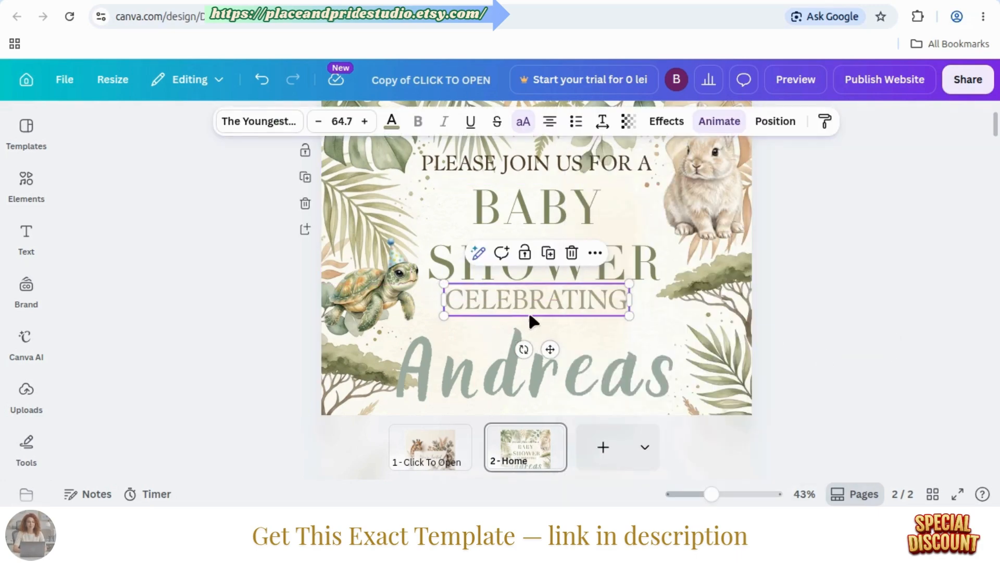
pyautogui.moveTo(548, 350); pyautogui.dragTo(547, 357)
pyautogui.click(888, 359)
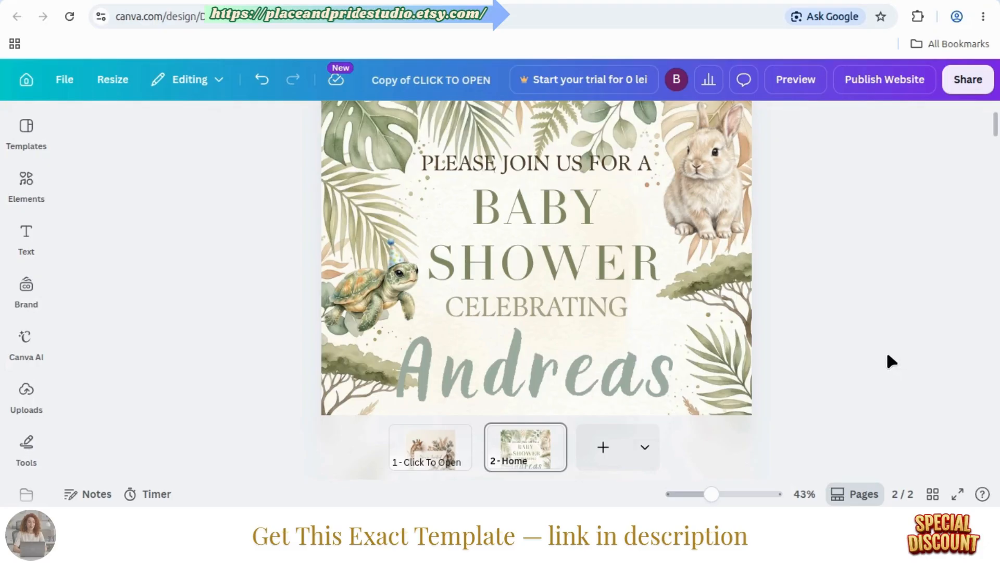
# Replace the sample name below CELEBRATING with the honoree's name copied from the BABY SHOWER text document
pyautogui.scroll(-3, 889, 360)
pyautogui.click(614, 521)
pyautogui.doubleClick(566, 193)
pyautogui.rightClick(567, 194)
pyautogui.click(590, 266)
pyautogui.click(509, 216)
pyautogui.doubleClick(507, 208)
pyautogui.hotkey('ctrl', 'v')
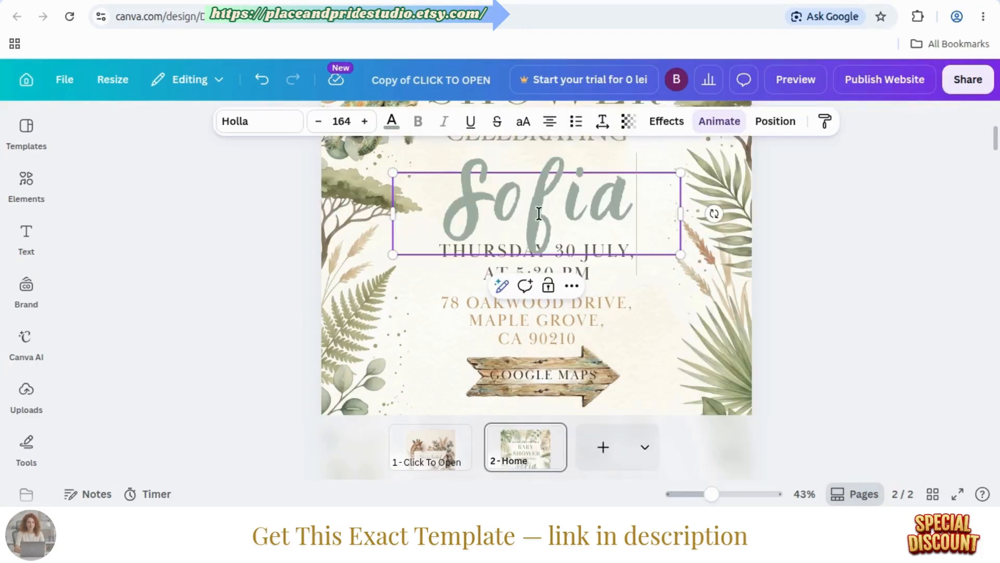
# Move the honoree's name up beneath CELEBRATING and scale its text down to size 141
pyautogui.click(909, 256)
pyautogui.click(551, 216)
pyautogui.moveTo(551, 217); pyautogui.dragTo(551, 191)
pyautogui.click(877, 279)
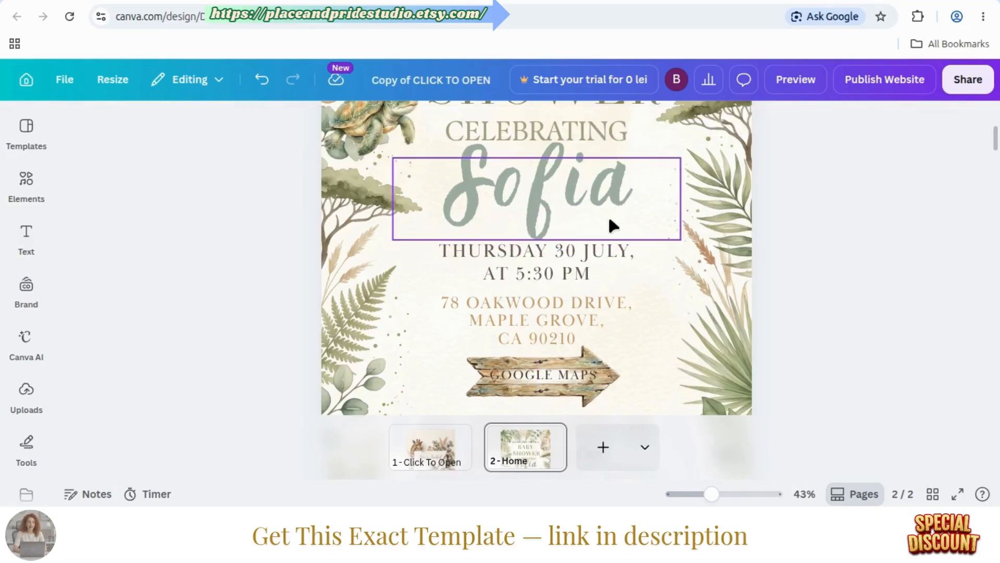
pyautogui.click(591, 202)
pyautogui.moveTo(710, 498); pyautogui.dragTo(690, 494)
pyautogui.moveTo(998, 212); pyautogui.dragTo(998, 172)
pyautogui.click(558, 195)
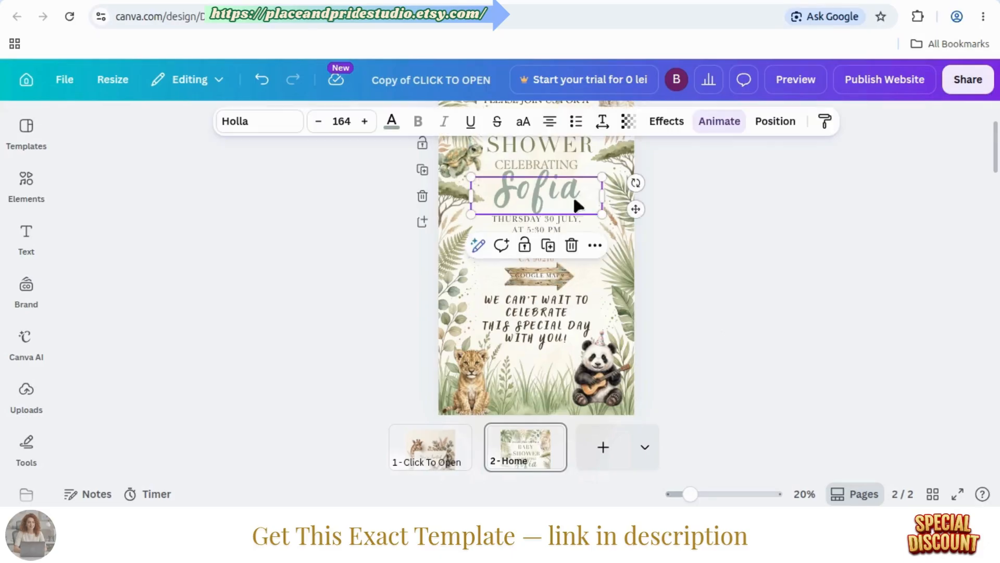
pyautogui.moveTo(591, 214); pyautogui.dragTo(613, 205)
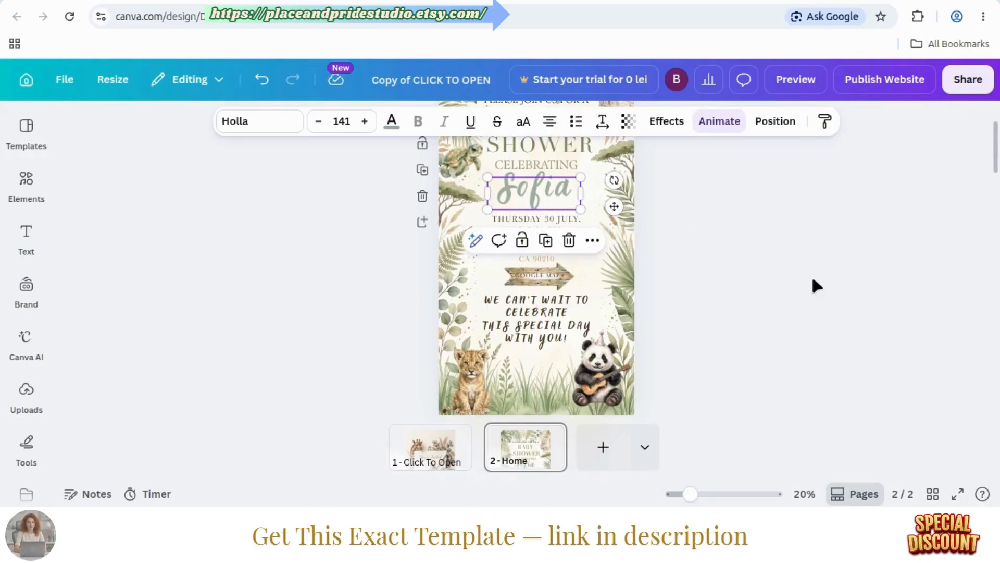
# Recolour the honoree's name to Gray orange #caa06e and fine-tune its position beneath CELEBRATING
pyautogui.click(390, 127)
pyautogui.click(212, 269)
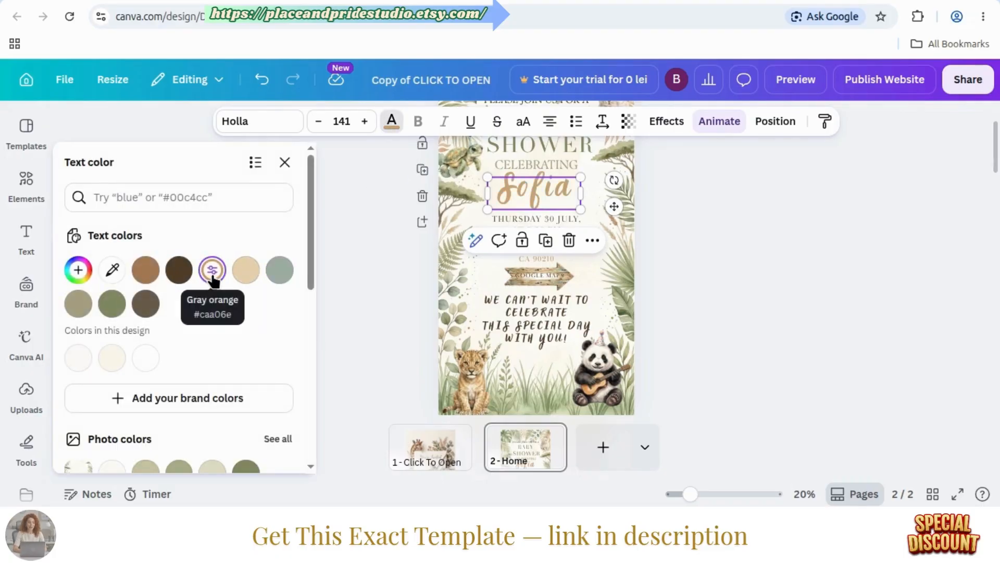
pyautogui.click(838, 275)
pyautogui.click(570, 183)
pyautogui.moveTo(690, 494); pyautogui.dragTo(704, 494)
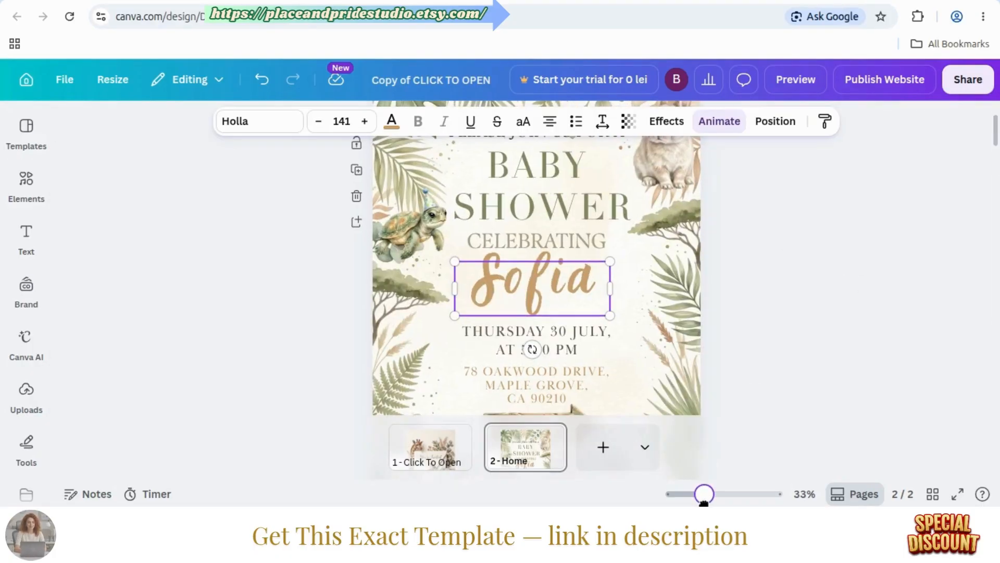
pyautogui.moveTo(587, 291); pyautogui.dragTo(588, 293)
pyautogui.click(789, 457)
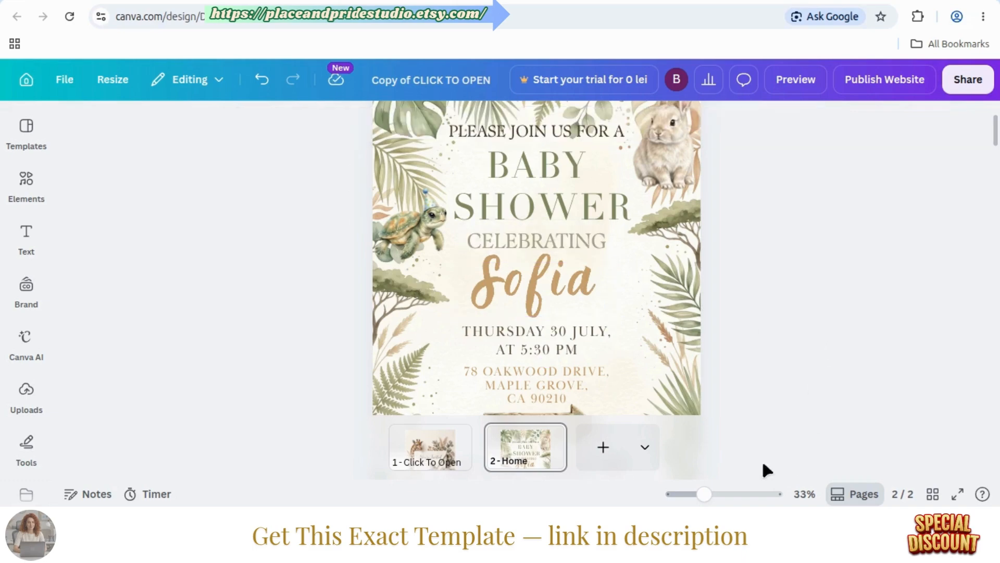
# Replace the invitation's sample date and time with SATURDAY, SEPTEMBER 12, 2026 AT 2:00 PM copied from the BABY SHOWER text document
pyautogui.click(729, 544)
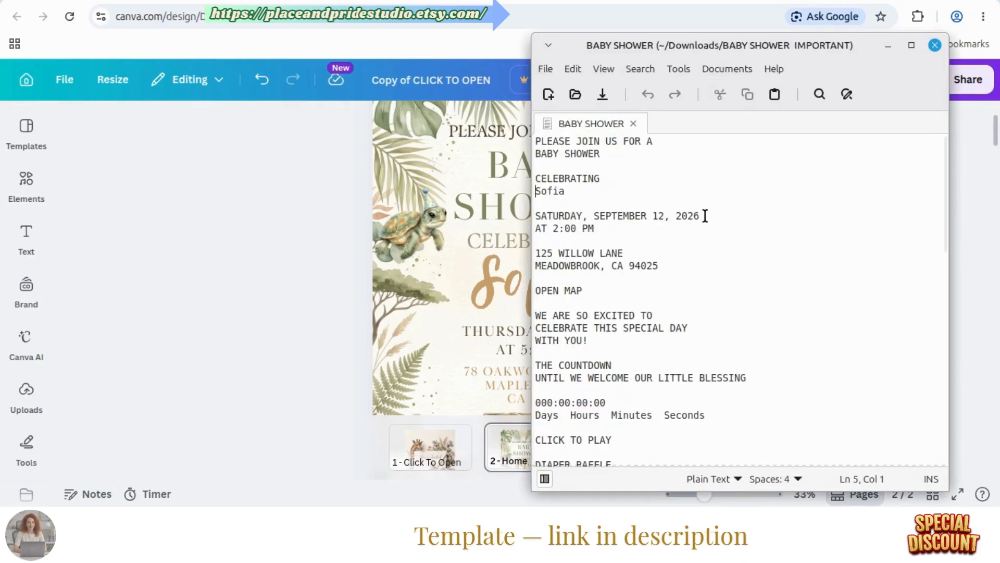
pyautogui.moveTo(560, 220); pyautogui.dragTo(535, 216)
pyautogui.rightClick(569, 222)
pyautogui.click(598, 293)
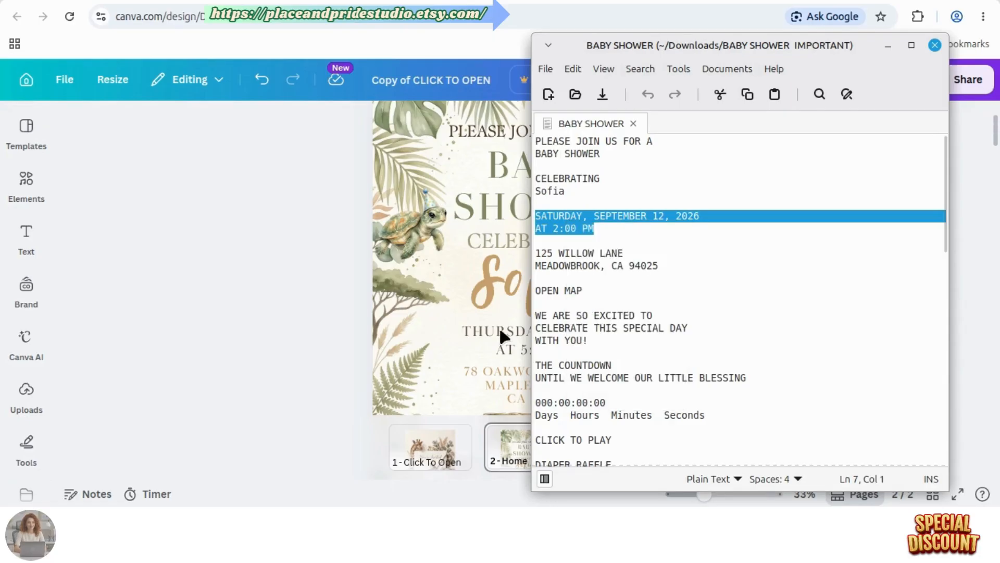
pyautogui.click(495, 346)
pyautogui.doubleClick(487, 339)
pyautogui.hotkey('ctrl', 'v')
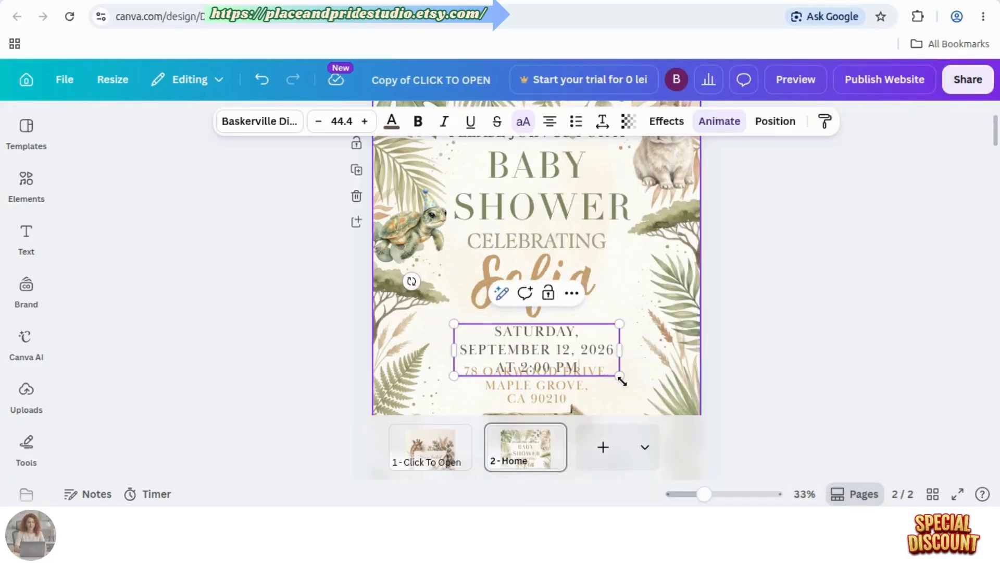
# Resize the date and time text to size 36.6 so it fits on two lines, and centre it horizontally on the page
pyautogui.moveTo(619, 376); pyautogui.dragTo(632, 345)
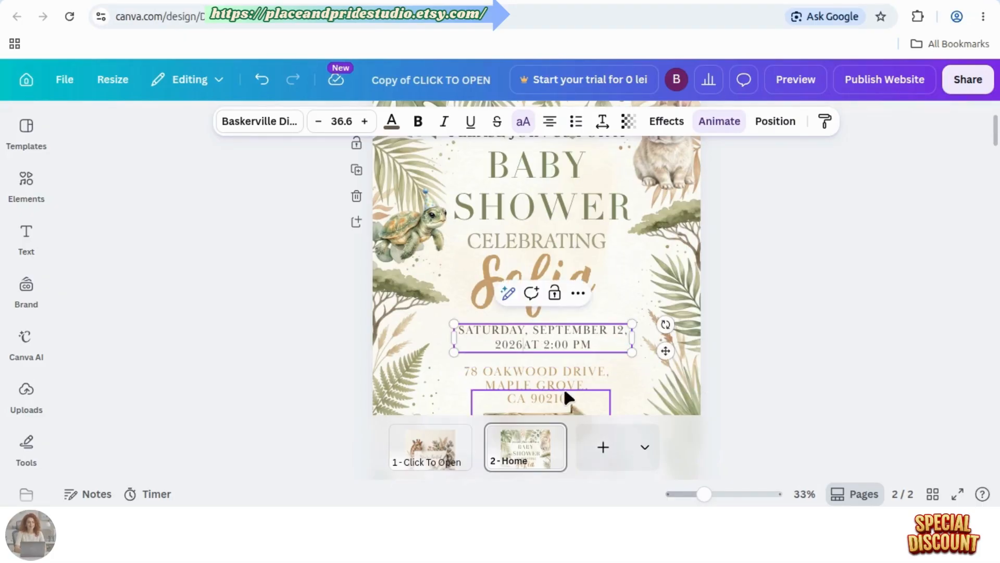
pyautogui.click(714, 379)
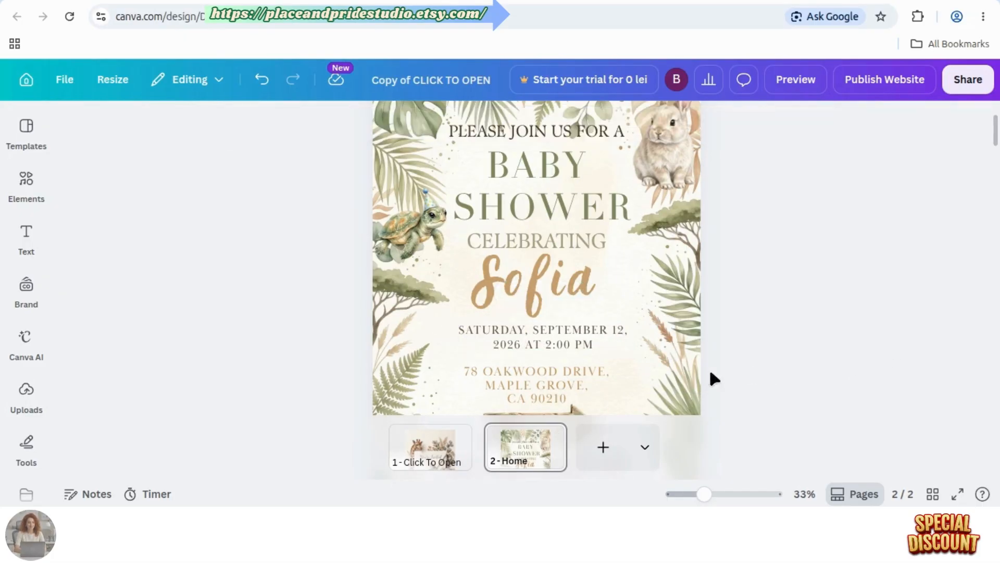
pyautogui.click(551, 334)
pyautogui.rightClick(551, 335)
pyautogui.moveTo(641, 301)
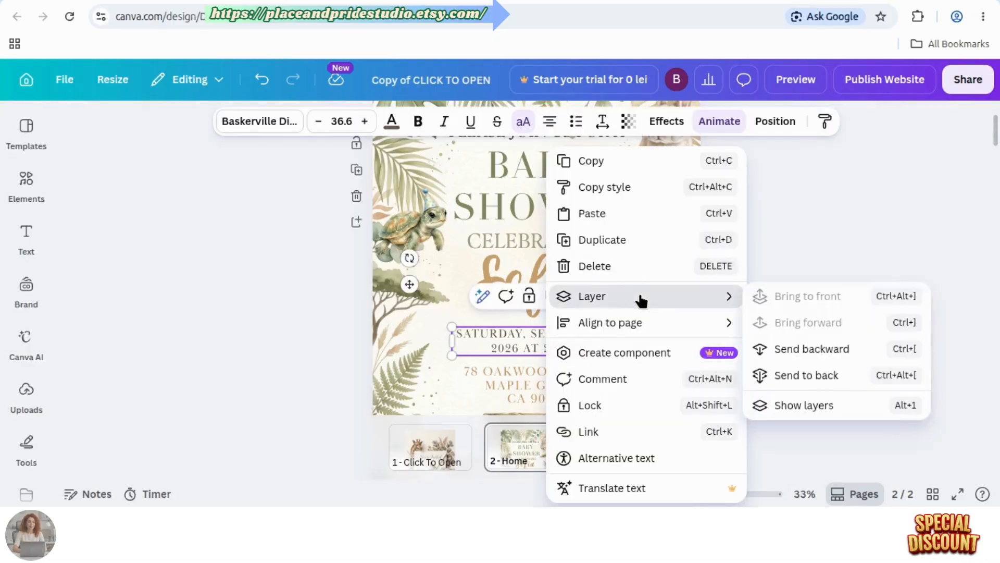
pyautogui.moveTo(651, 324)
pyautogui.click(793, 350)
pyautogui.click(848, 348)
# Recolour the date and time text using one of the design's existing text colours
pyautogui.scroll(-2, 845, 348)
pyautogui.click(513, 258)
pyautogui.click(392, 121)
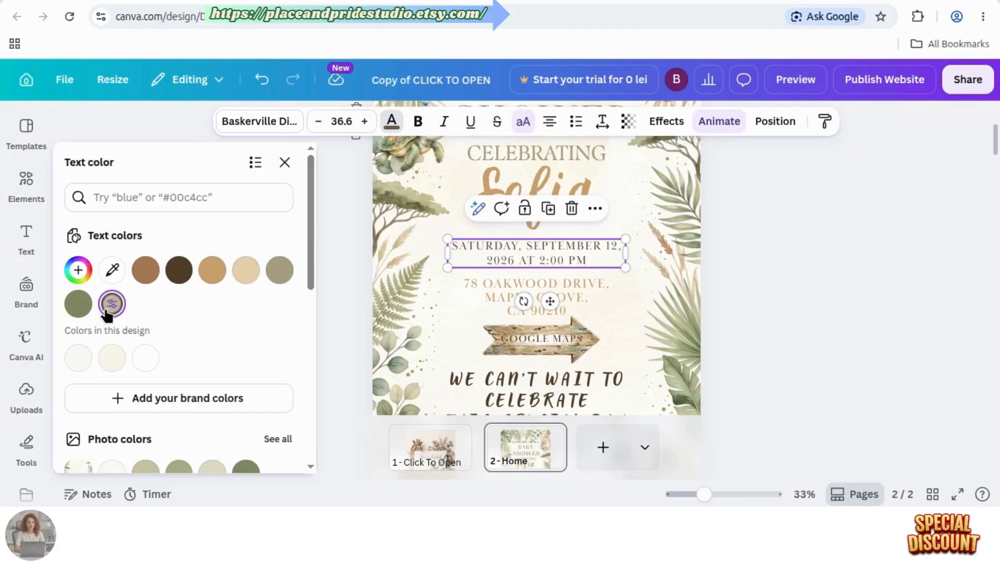
pyautogui.click(896, 306)
# Copy the venue address from the BABY SHOWER text document, unlock the invitation's address text and replace it with the copied address
pyautogui.hotkey('alt', 'Tab')
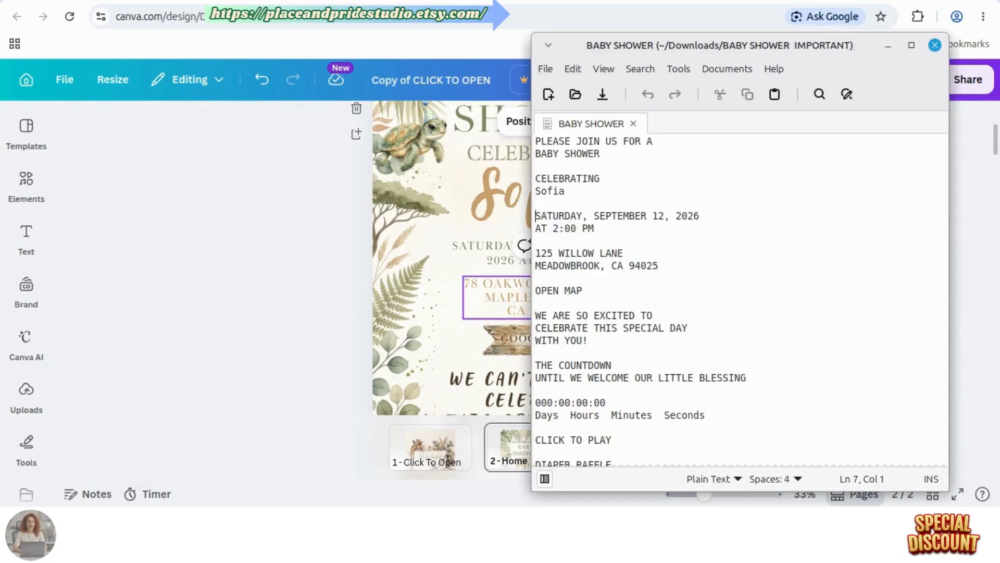
pyautogui.moveTo(659, 267); pyautogui.dragTo(539, 247)
pyautogui.rightClick(573, 255)
pyautogui.click(604, 325)
pyautogui.hotkey('alt', 'Tab')
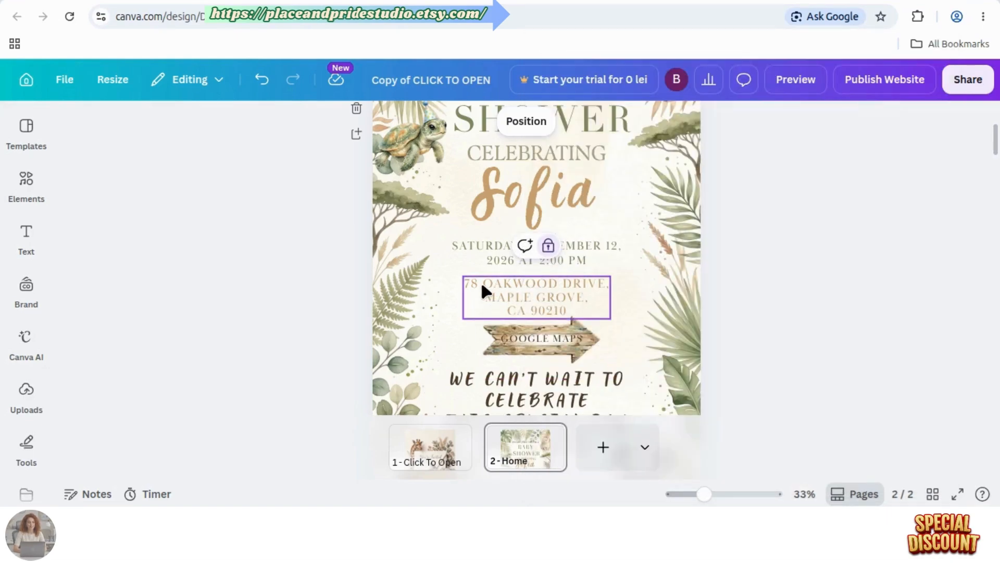
pyautogui.rightClick(543, 289)
pyautogui.click(602, 331)
pyautogui.doubleClick(547, 288)
pyautogui.hotkey('ctrl', 'v')
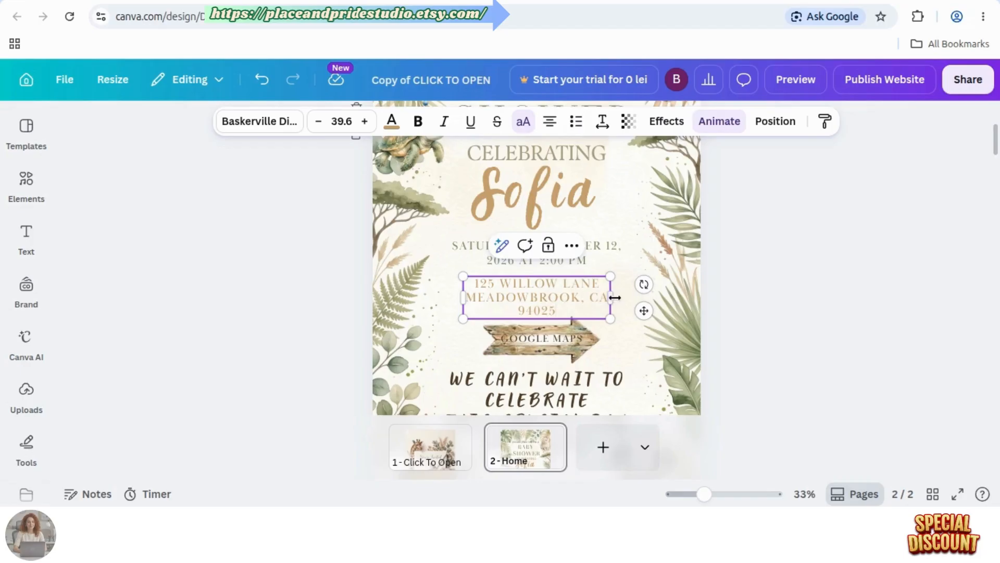
# Widen the venue address text box and centre it horizontally on the page
pyautogui.hotkey('alt', 'Tab')
pyautogui.hotkey('alt', 'Tab')
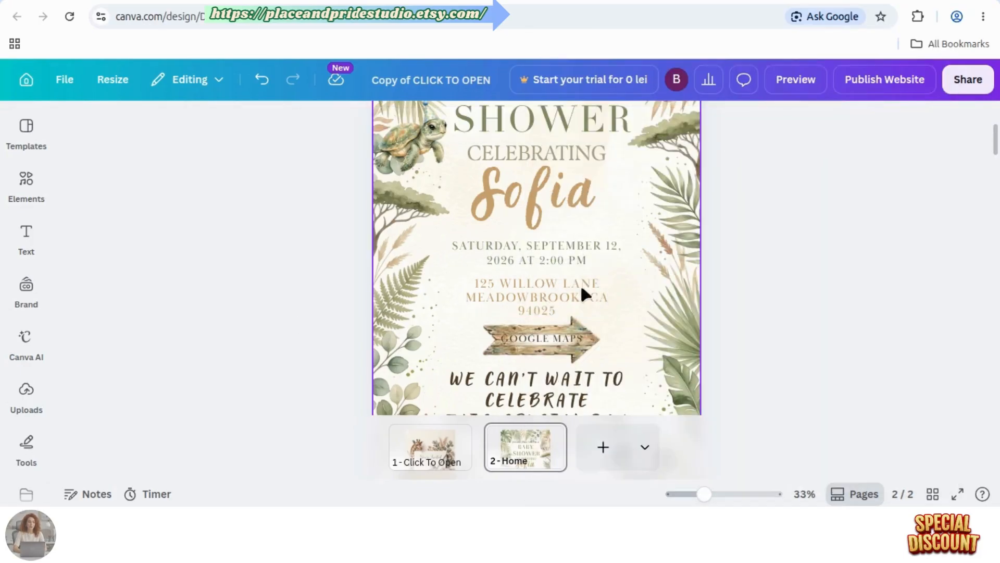
pyautogui.moveTo(462, 295); pyautogui.dragTo(441, 293)
pyautogui.rightClick(548, 286)
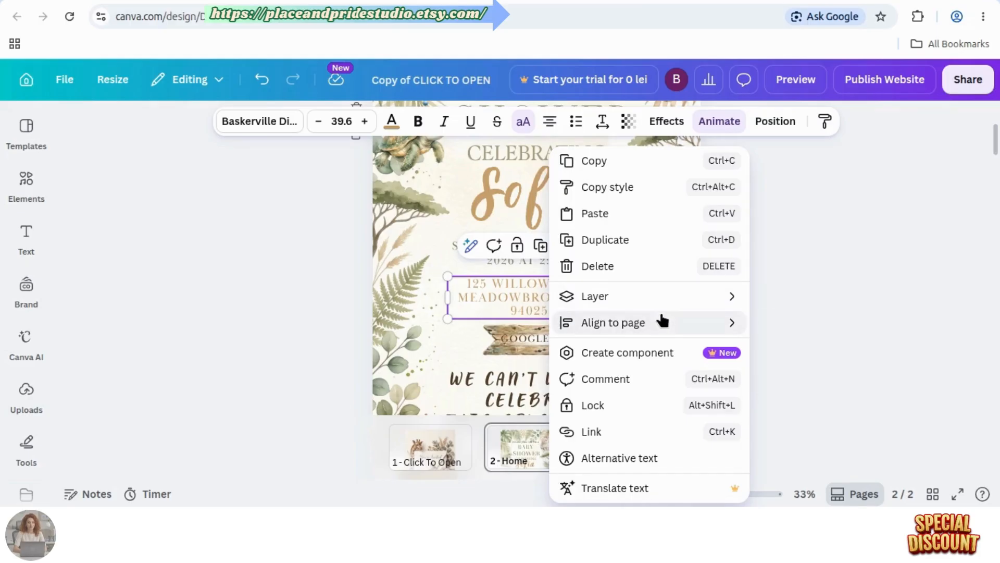
pyautogui.moveTo(661, 322)
pyautogui.click(817, 349)
pyautogui.click(876, 326)
# Open the link attached to the GOOGLE MAPS text on the wooden arrow sign for editing
pyautogui.scroll(-2, 879, 336)
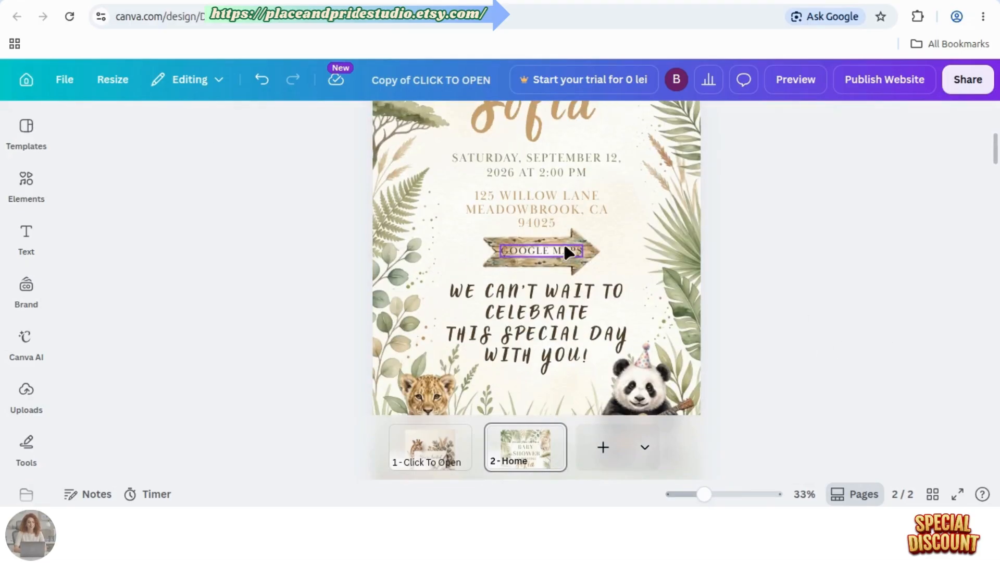
pyautogui.click(549, 244)
pyautogui.rightClick(546, 245)
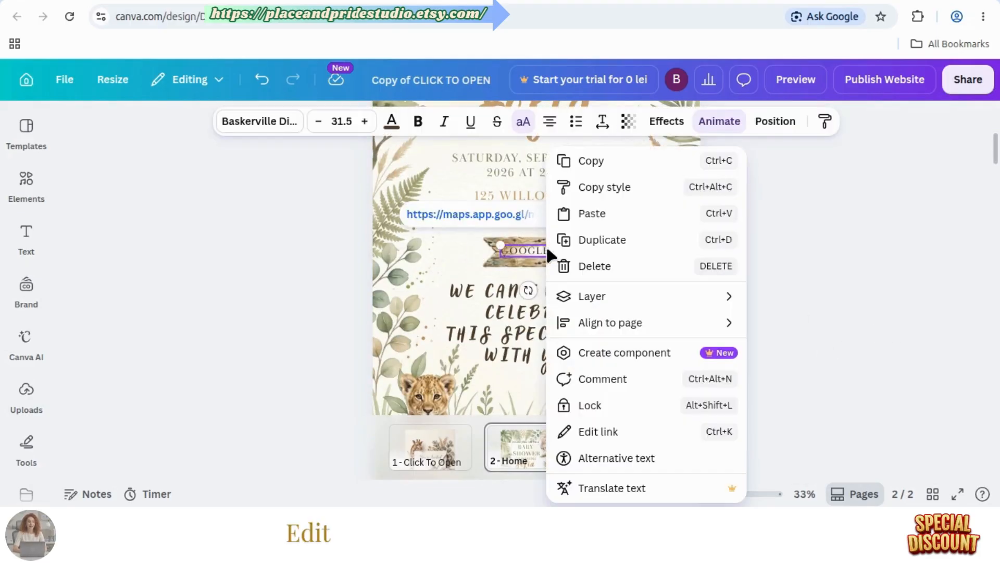
pyautogui.click(597, 432)
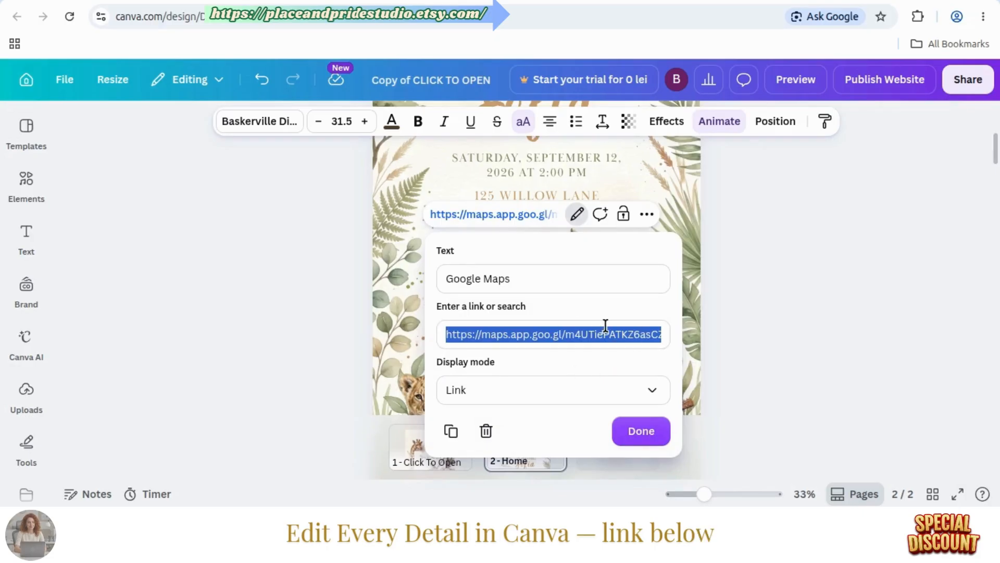
# Copy the venue address from the BABY SHOWER text document for a map search
pyautogui.hotkey('alt', 'Tab')
pyautogui.moveTo(661, 266); pyautogui.dragTo(561, 250)
pyautogui.rightClick(572, 255)
pyautogui.click(607, 327)
# Switch to Google Maps, search for the copied venue address and copy the location's share link
pyautogui.hotkey('alt', 'Tab')
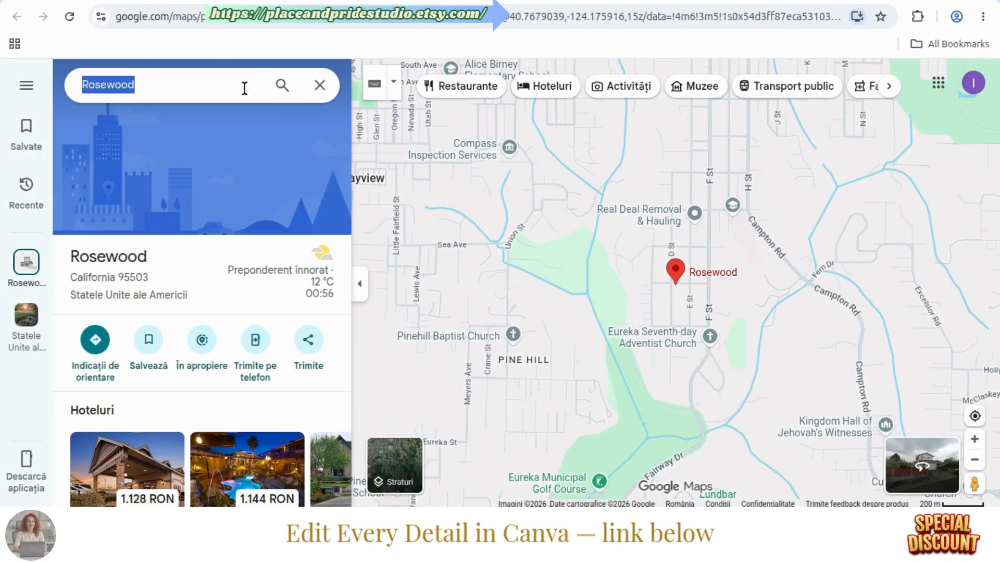
pyautogui.click(156, 81)
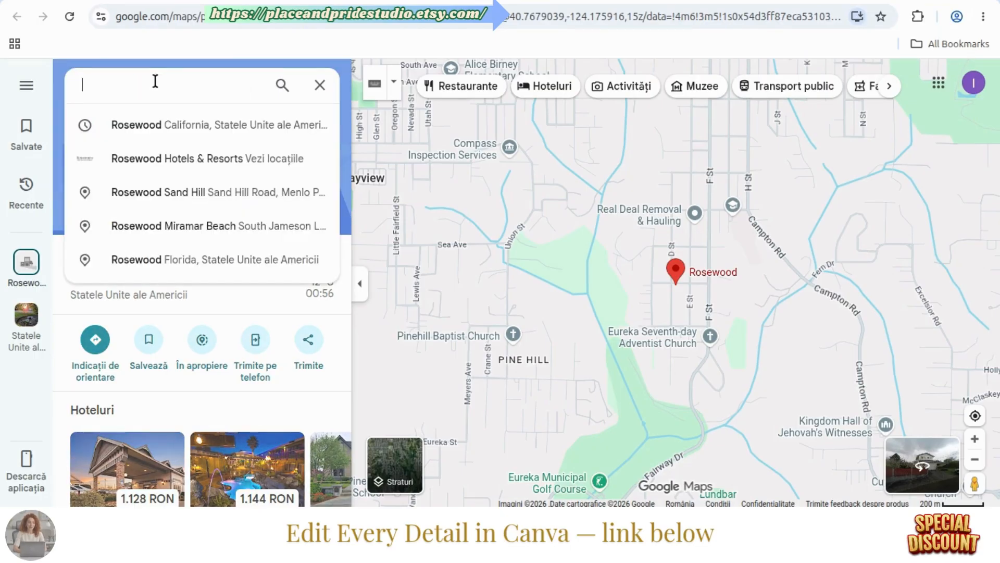
pyautogui.hotkey('ctrl', 'v')
pyautogui.press('Return')
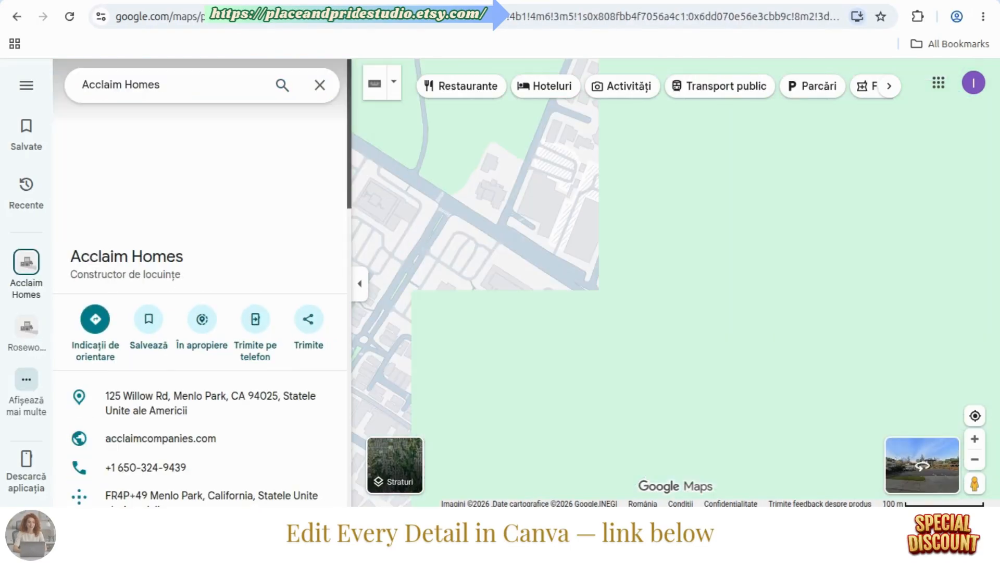
pyautogui.click(309, 320)
pyautogui.click(623, 311)
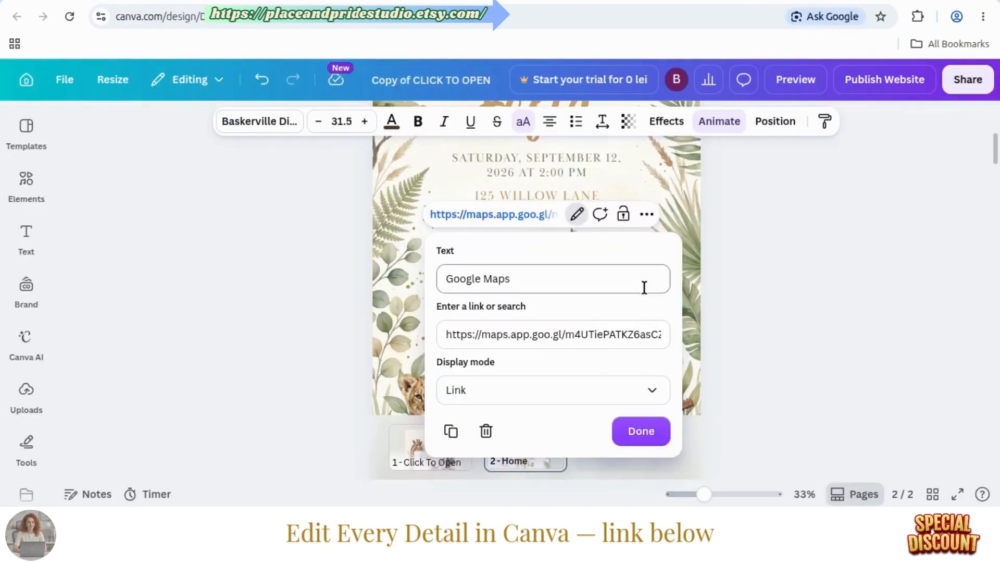
# Replace the link on the GOOGLE MAPS sign text with the copied Google Maps share link and save it
pyautogui.click(586, 334)
pyautogui.hotkey('ctrl', 'a')
pyautogui.hotkey('ctrl', 'v')
pyautogui.click(639, 434)
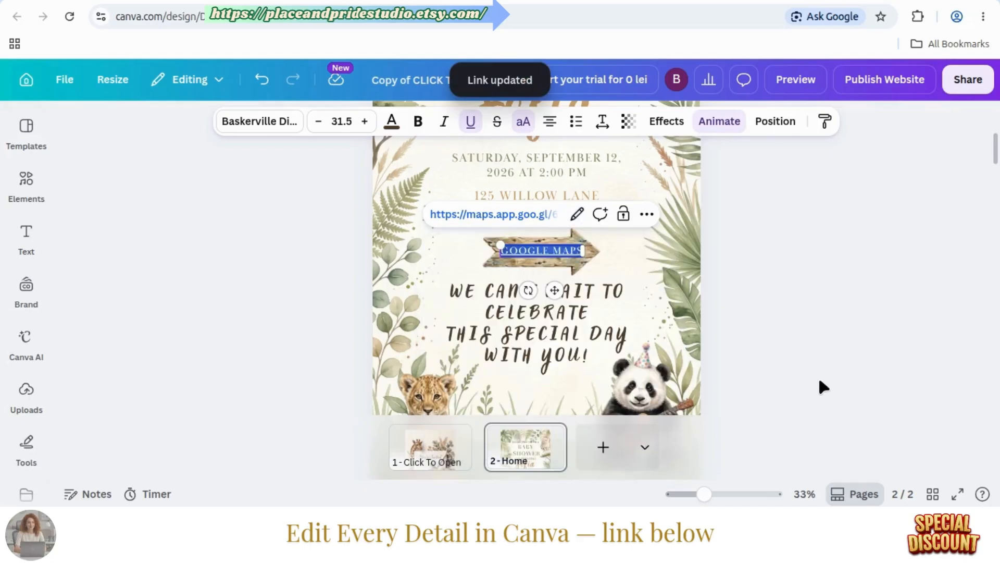
pyautogui.click(753, 279)
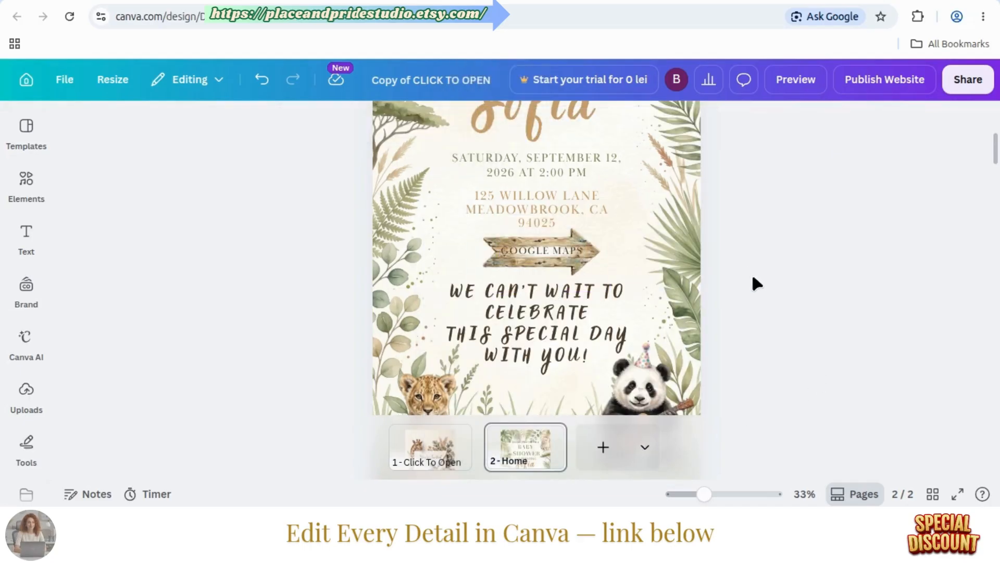
# Copy the message WE ARE SO EXCITED TO CELEBRATE THIS SPECIAL DAY WITH YOU! from the BABY SHOWER text document
pyautogui.hotkey('alt', 'Tab')
pyautogui.moveTo(593, 344); pyautogui.dragTo(536, 316)
pyautogui.rightClick(635, 323)
pyautogui.click(649, 393)
pyautogui.click(481, 308)
pyautogui.click(869, 286)
# Group the invitation's heading, name, date, address and map texts with the rabbit and turtle, and lock the group
pyautogui.moveTo(703, 496); pyautogui.dragTo(696, 496)
pyautogui.moveTo(999, 168); pyautogui.dragTo(998, 162)
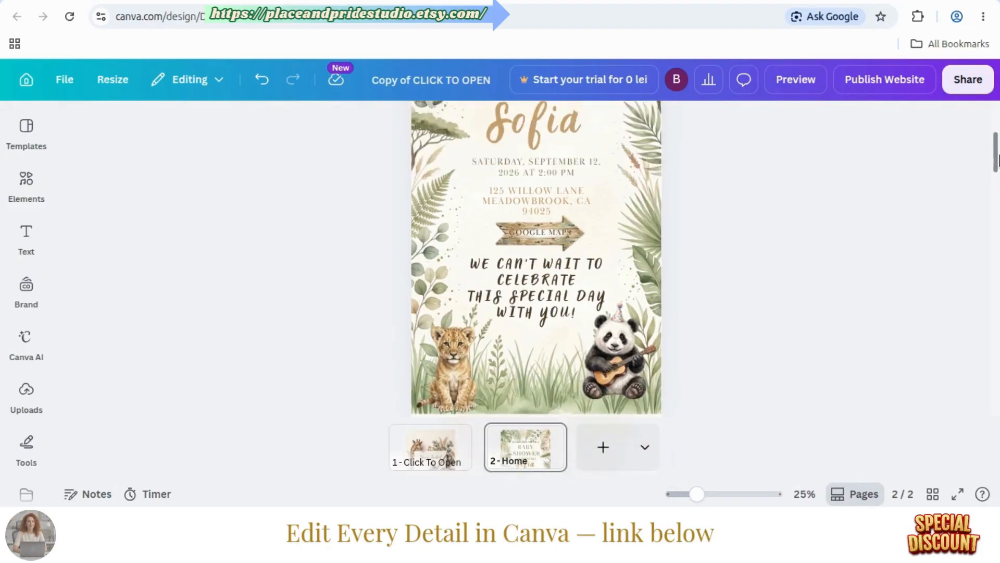
pyautogui.scroll(3, 997, 167)
pyautogui.moveTo(707, 364); pyautogui.dragTo(409, 117)
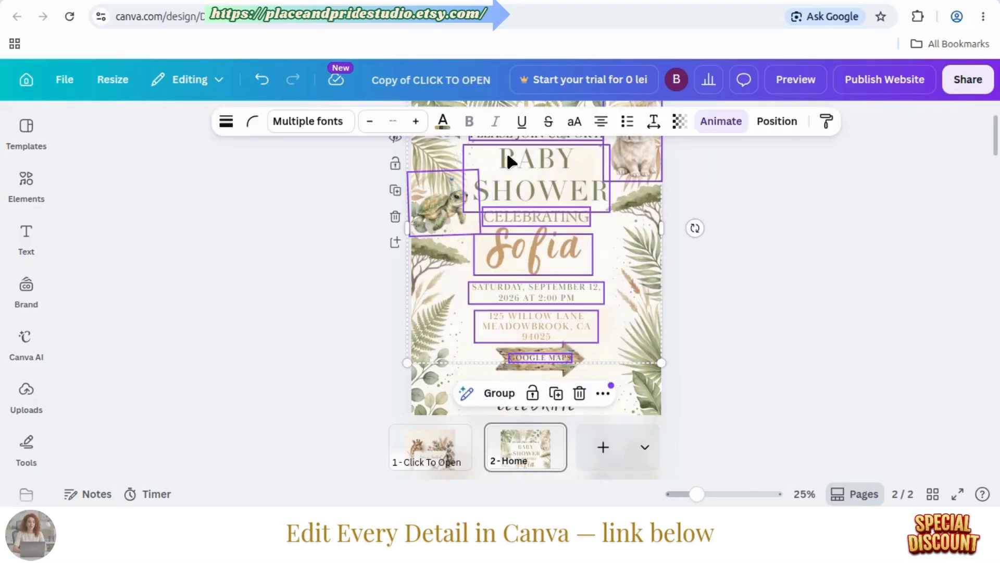
pyautogui.hotkey('ctrl', 'g')
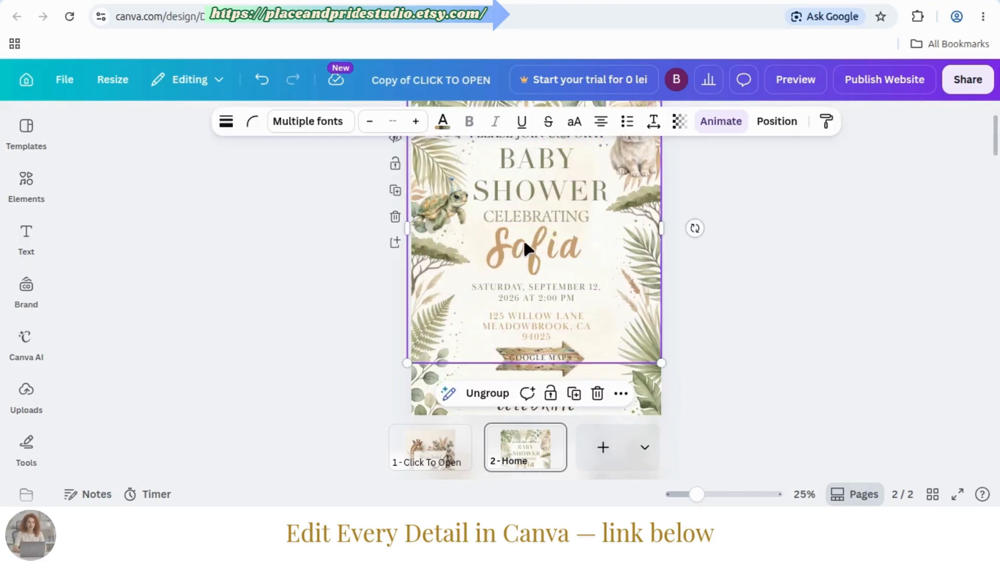
pyautogui.rightClick(523, 239)
pyautogui.click(568, 431)
# Preview the website in the mobile view and open the invitation to examine the edited Home page
pyautogui.click(792, 80)
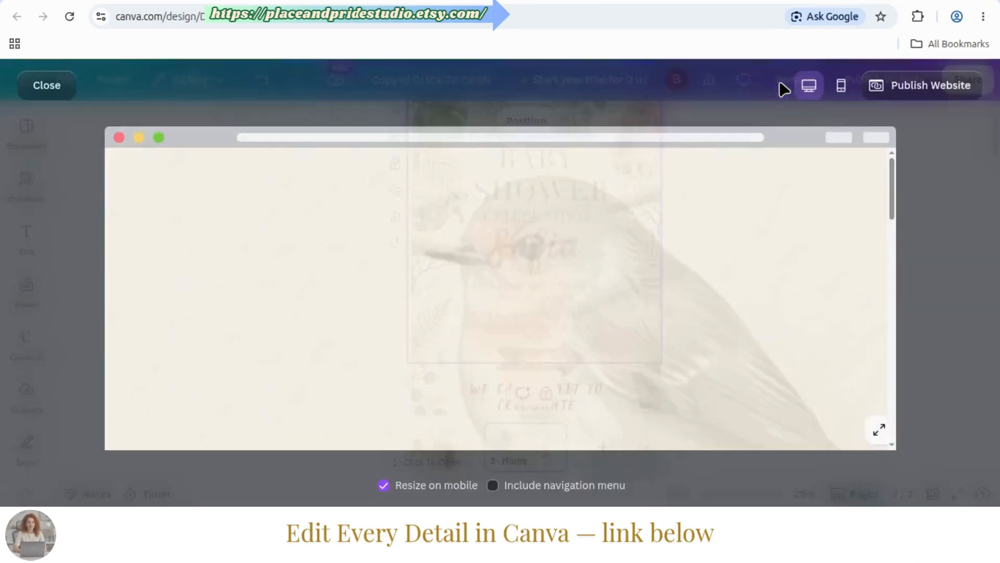
pyautogui.click(841, 85)
pyautogui.click(502, 255)
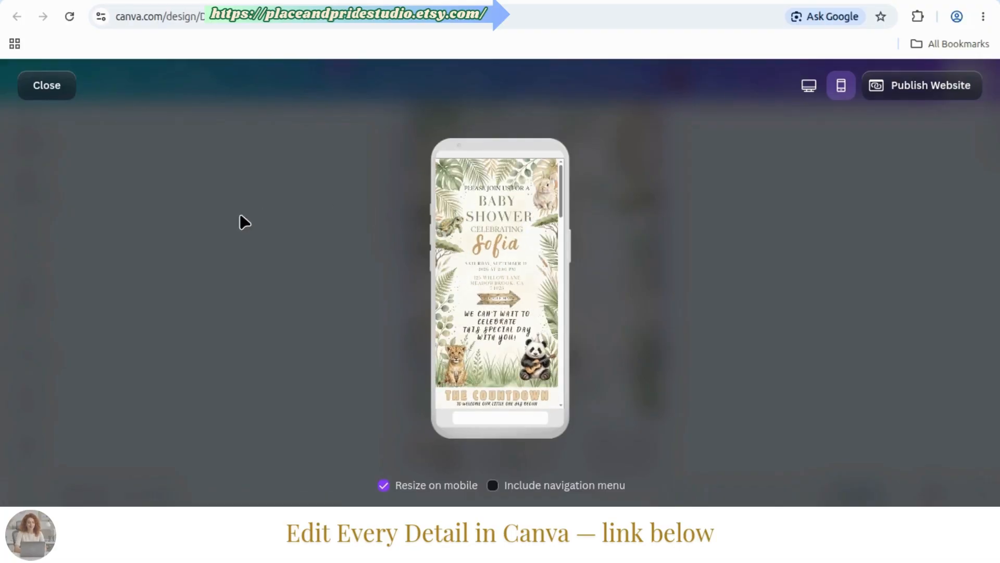
# Test the map sign's link in the mobile preview, return to the invitation and close the preview
pyautogui.click(504, 301)
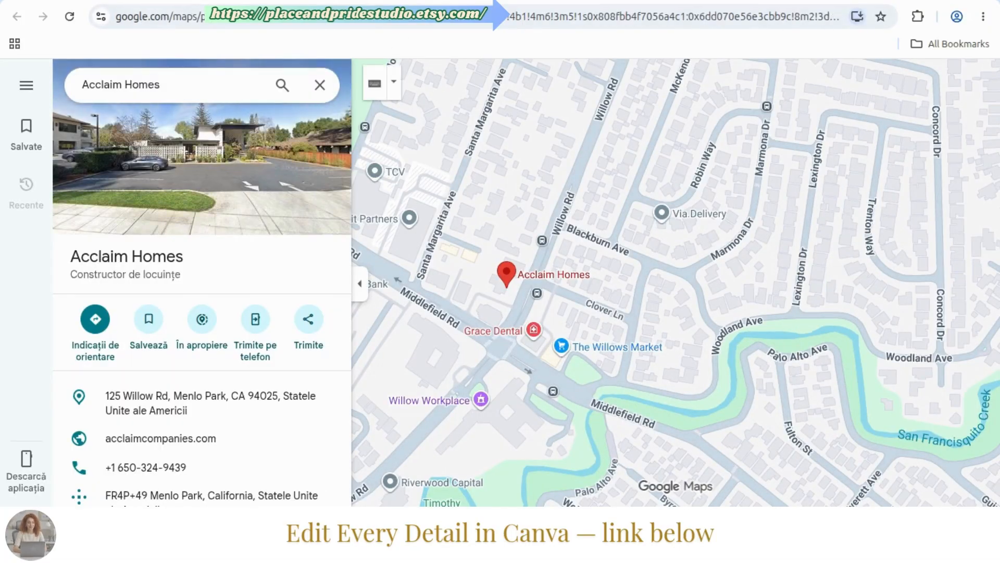
pyautogui.click(163, 0)
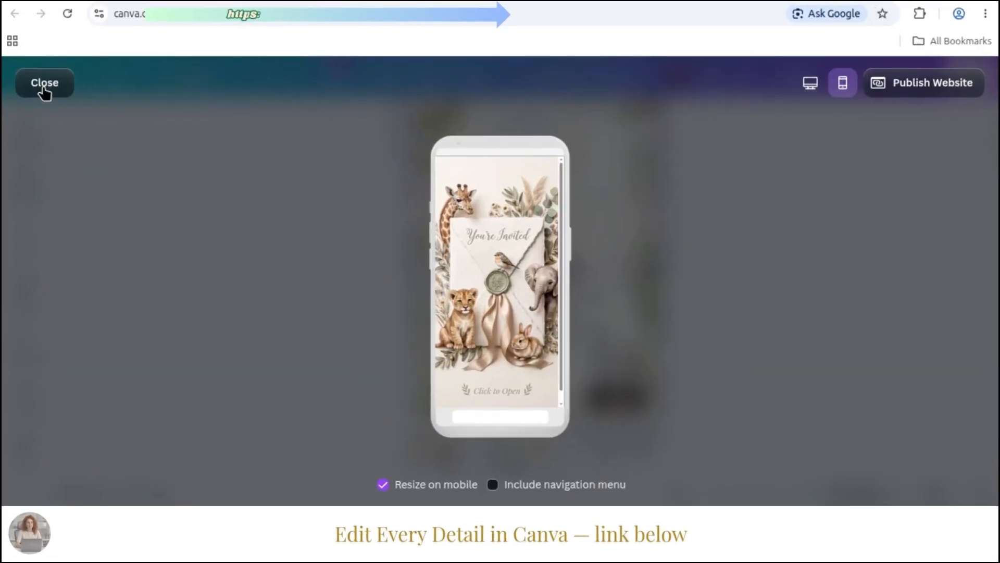
pyautogui.click(46, 86)
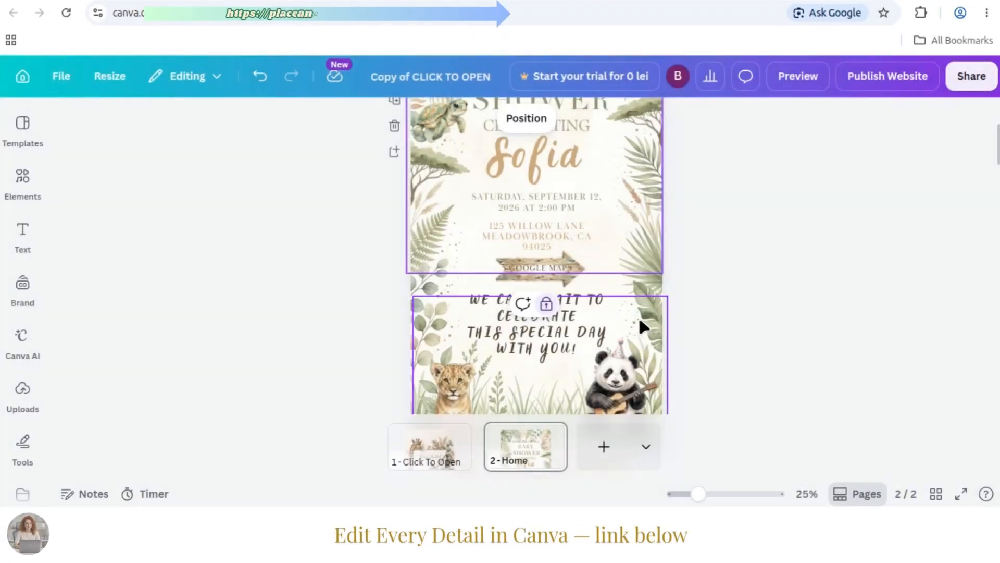
# Unlock and ungroup the group holding the celebration message, lion cub and panda on the Home page
pyautogui.rightClick(619, 205)
pyautogui.press('Escape')
pyautogui.scroll(-2, 724, 339)
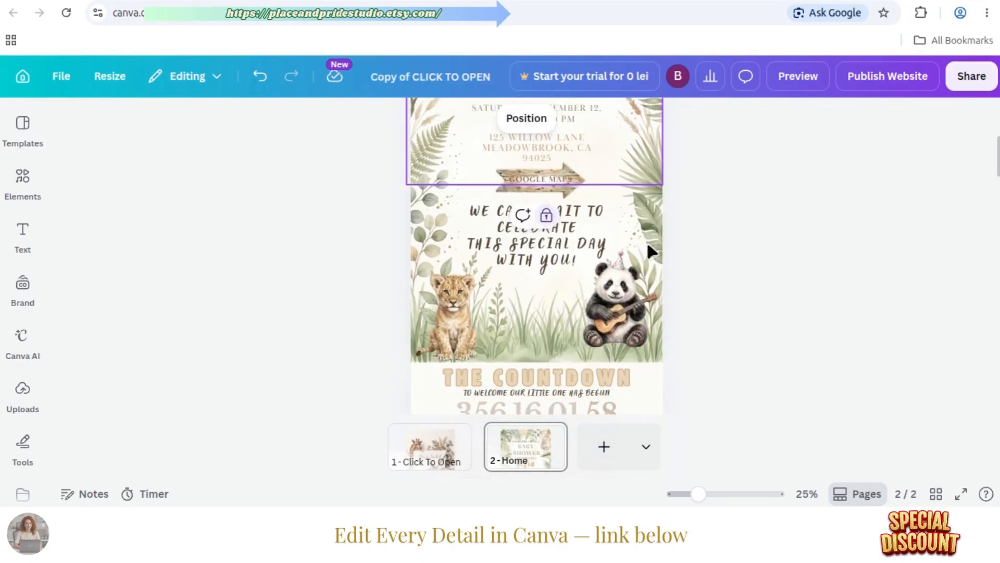
pyautogui.rightClick(575, 249)
pyautogui.click(638, 291)
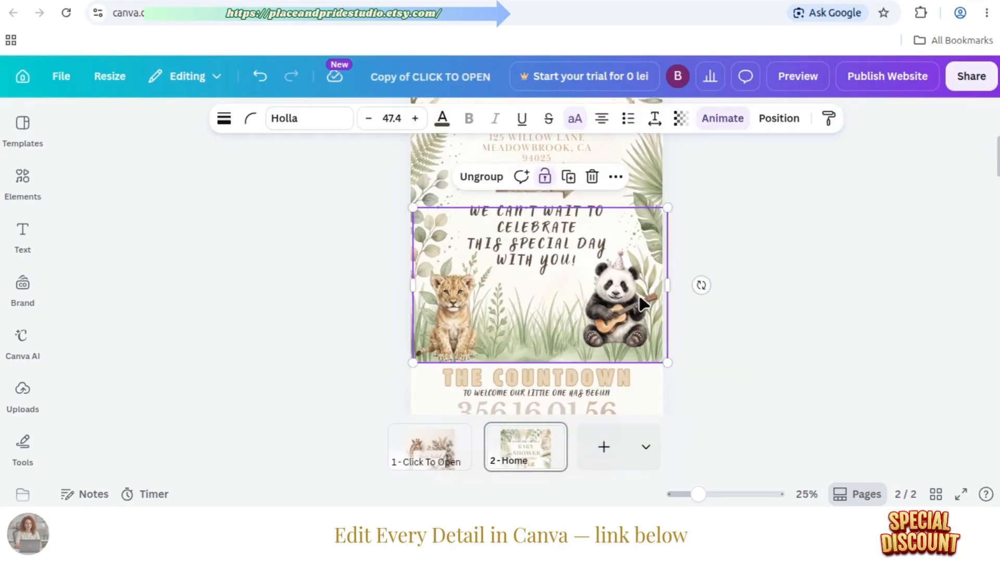
pyautogui.click(488, 179)
pyautogui.click(772, 264)
# Replace the celebration message with WE ARE SO EXCITED TO CELEBRATE THIS SPECIAL DAY WITH YOU! copied from the text document
pyautogui.click(529, 226)
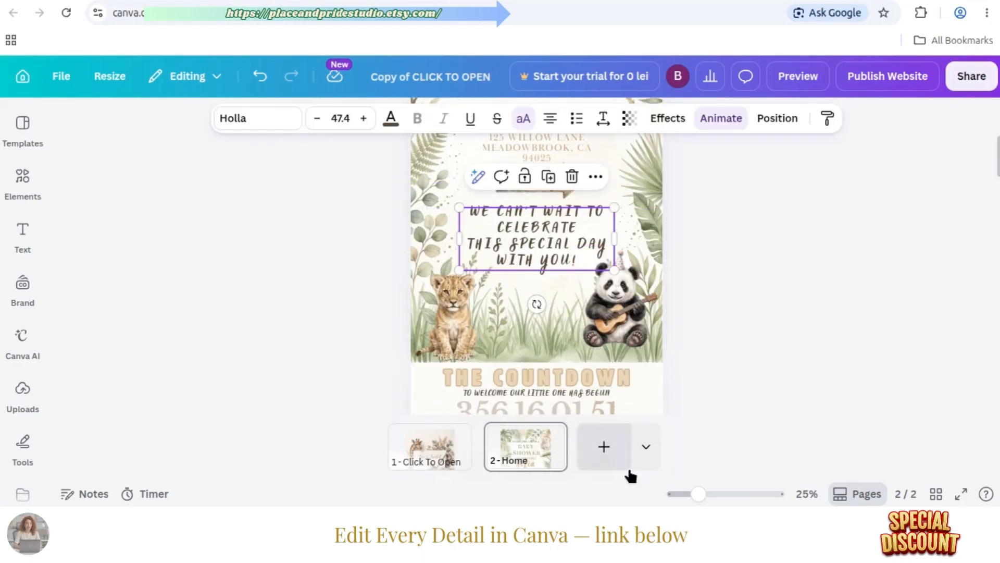
pyautogui.hotkey('alt', 'Tab')
pyautogui.rightClick(579, 319)
pyautogui.click(626, 203)
pyautogui.doubleClick(509, 238)
pyautogui.hotkey('ctrl', 'v')
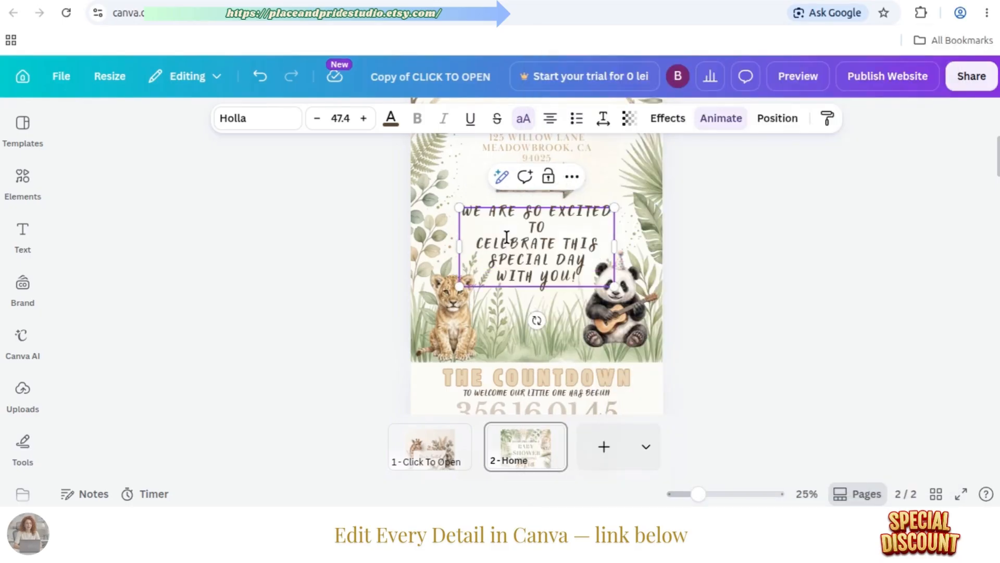
pyautogui.click(805, 243)
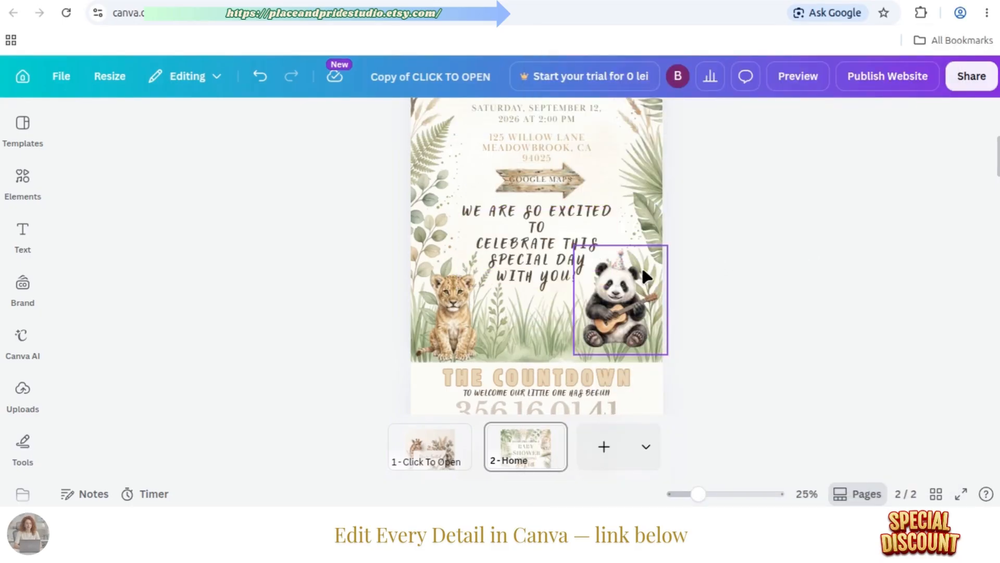
# Nudge the celebration message slightly upward and apply the Skate text animation to it
pyautogui.moveTo(537, 254); pyautogui.dragTo(543, 250)
pyautogui.click(818, 270)
pyautogui.click(539, 227)
pyautogui.click(721, 117)
pyautogui.moveTo(310, 201); pyautogui.dragTo(307, 252)
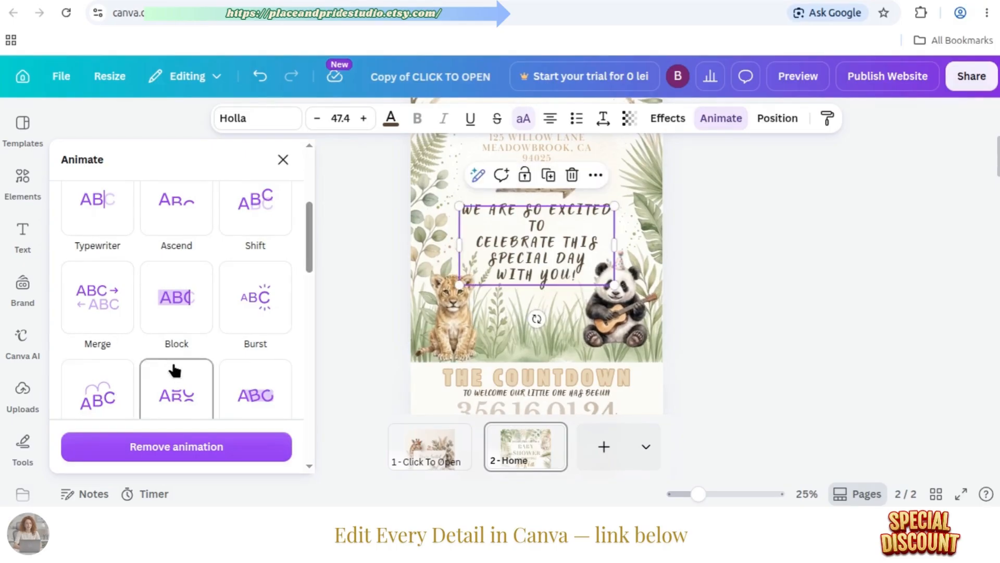
pyautogui.scroll(-2, 174, 370)
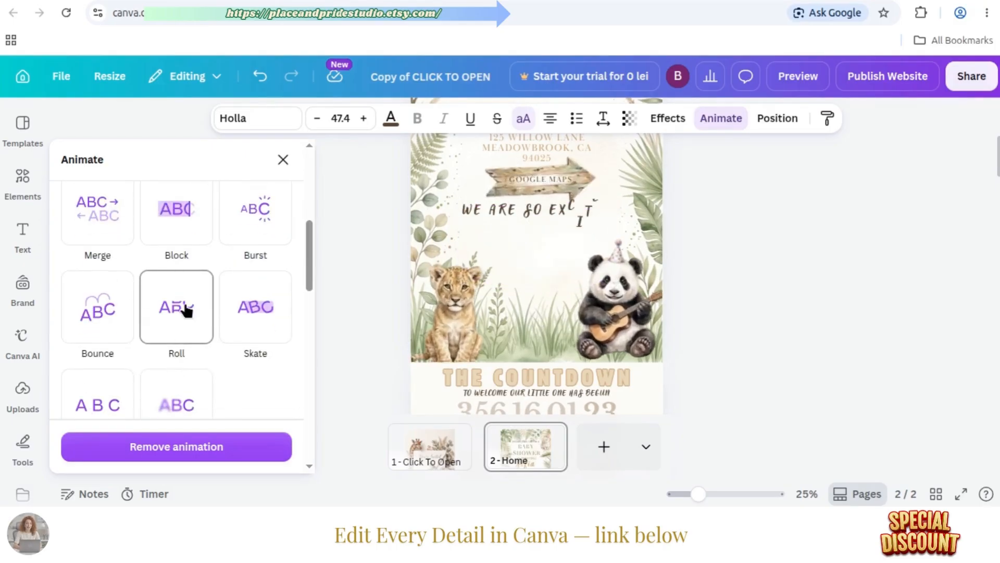
pyautogui.click(246, 320)
pyautogui.click(908, 292)
# Group the celebration message with the lion cub and panda, and lock the group
pyautogui.moveTo(815, 338); pyautogui.dragTo(402, 219)
pyautogui.click(520, 179)
pyautogui.rightClick(526, 242)
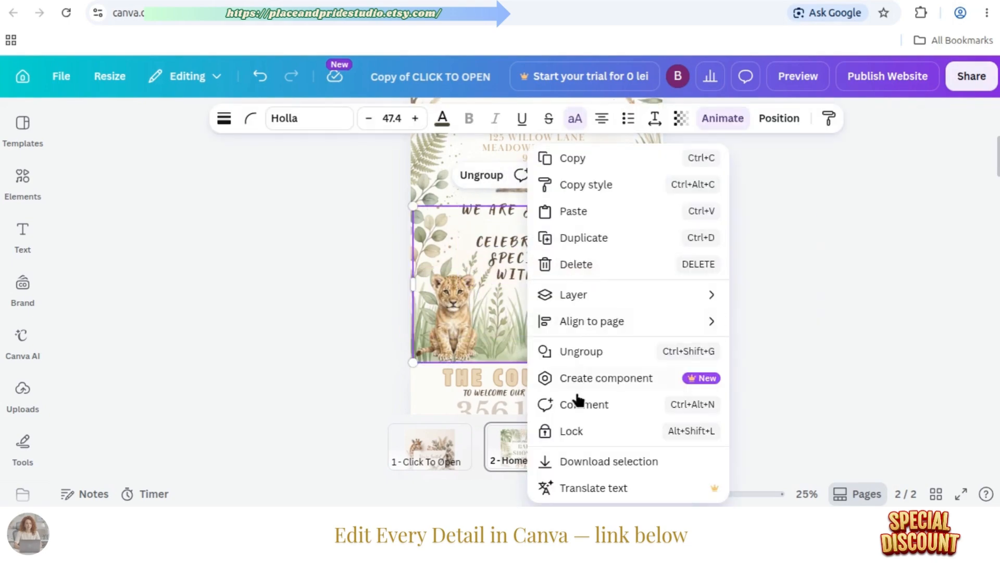
pyautogui.click(582, 432)
# Copy the line UNTIL WE WELCOME OUR LITTLE BLESSING from the BABY SHOWER text document
pyautogui.scroll(-3, 853, 312)
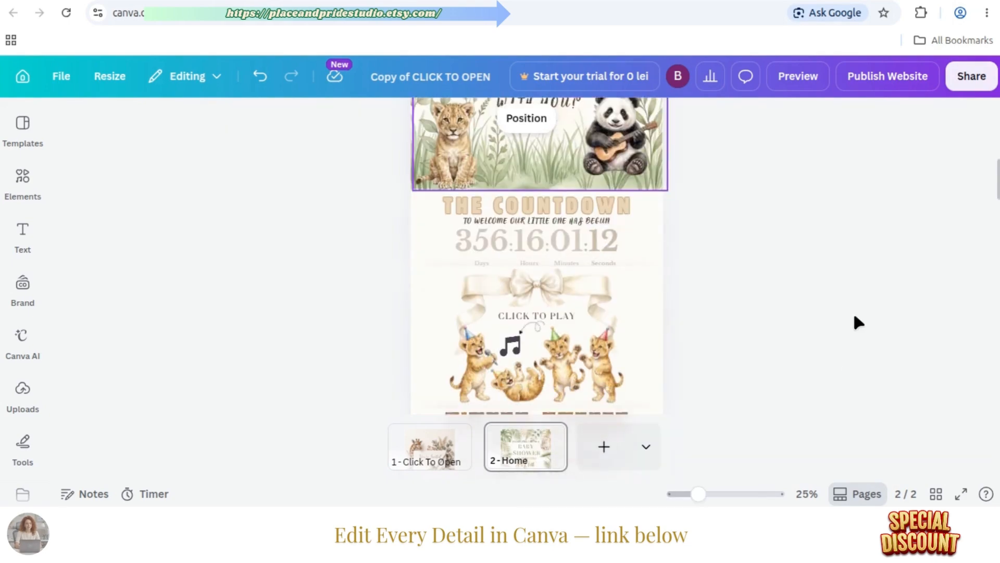
pyautogui.click(570, 205)
pyautogui.hotkey('alt', 'Tab')
pyautogui.scroll(-1, 753, 370)
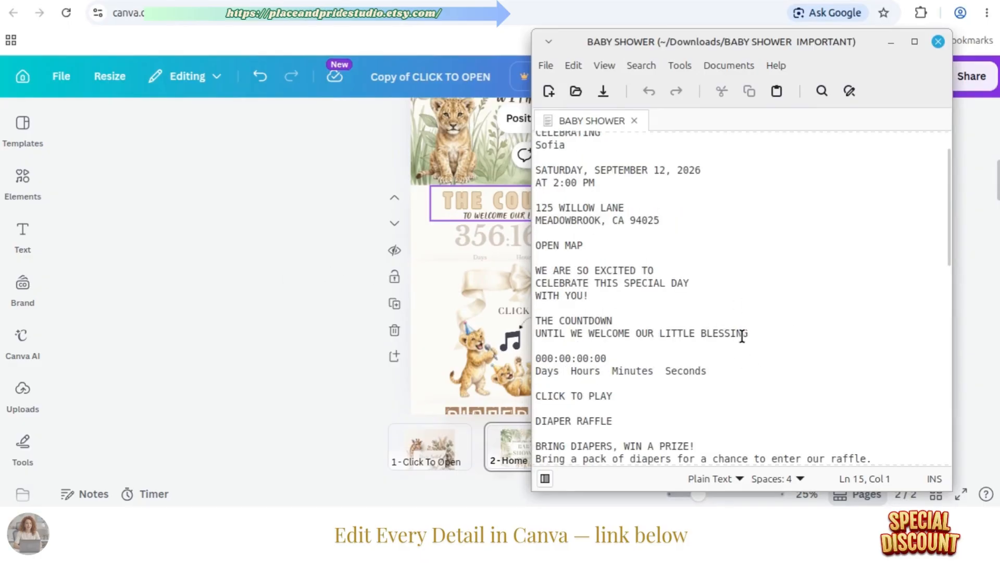
pyautogui.moveTo(754, 337); pyautogui.dragTo(536, 336)
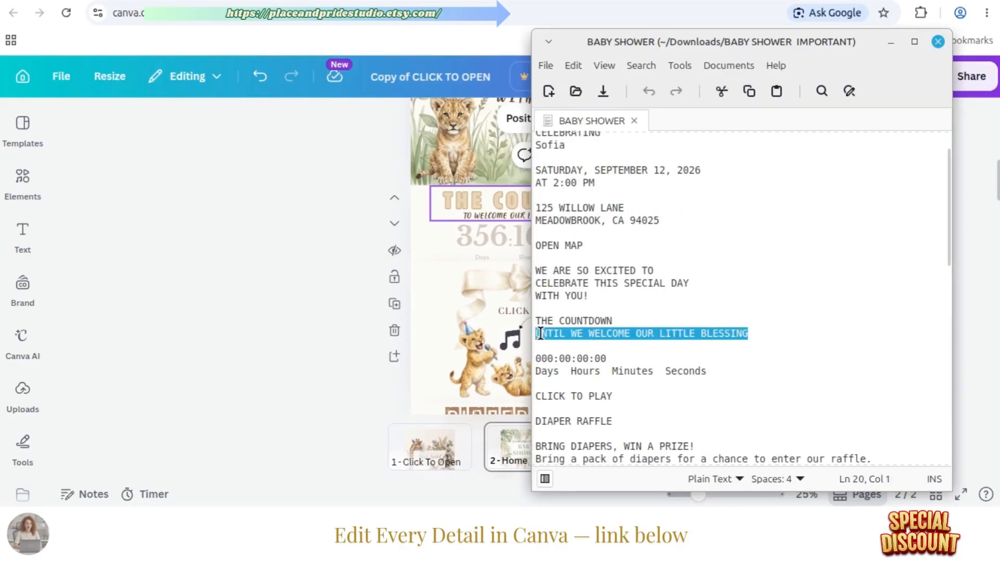
pyautogui.rightClick(568, 338)
pyautogui.click(594, 217)
# Unlock THE COUNTDOWN heading group and replace its subtitle with UNTIL WE WELCOME OUR LITTLE BLESSING
pyautogui.hotkey('alt', 'Tab')
pyautogui.rightClick(545, 198)
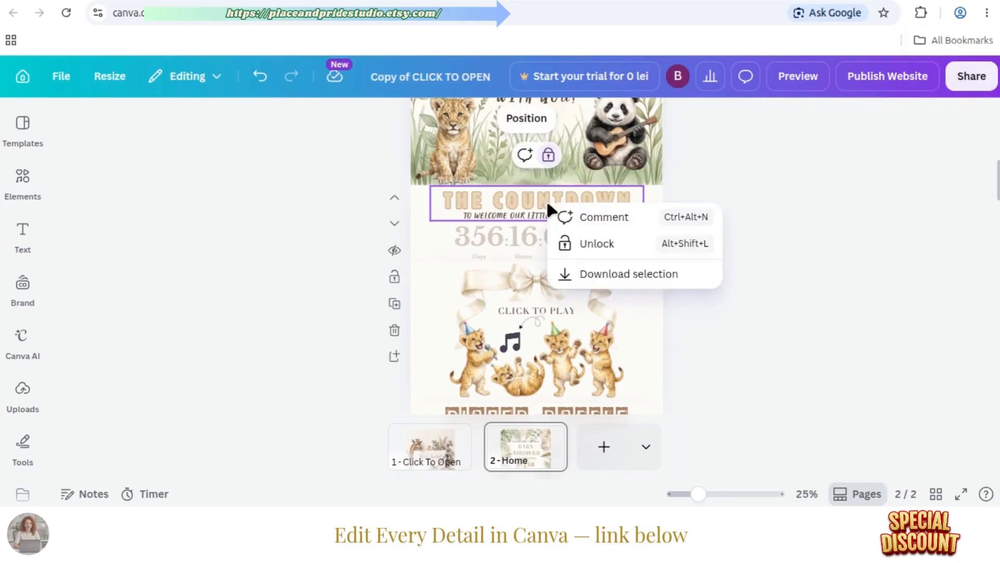
pyautogui.click(595, 243)
pyautogui.click(605, 213)
pyautogui.click(606, 213)
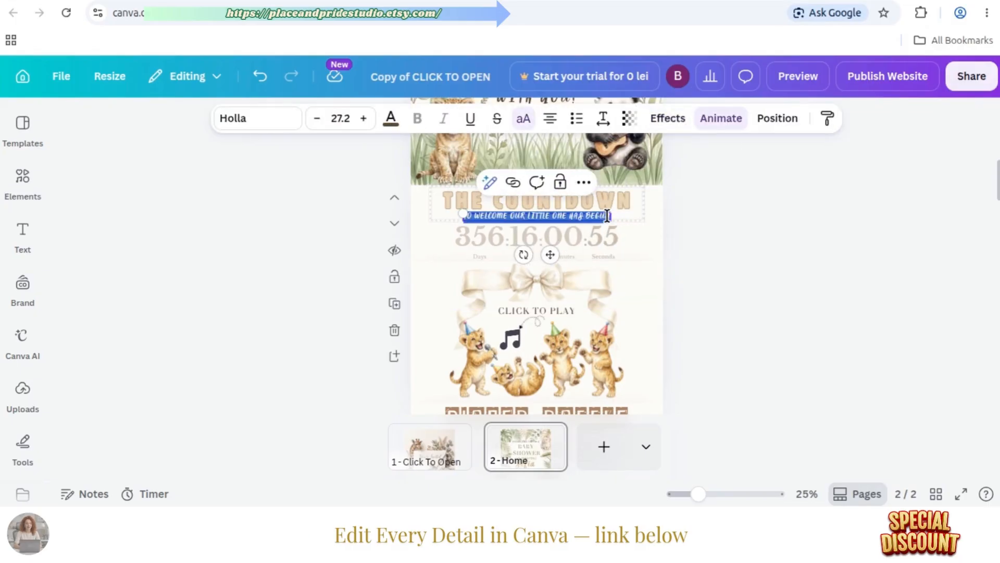
pyautogui.hotkey('ctrl', 'v')
# Ungroup the countdown heading from its subtitle and widen the subtitle box to fit the text on one line
pyautogui.click(714, 497)
pyautogui.scroll(10, 974, 172)
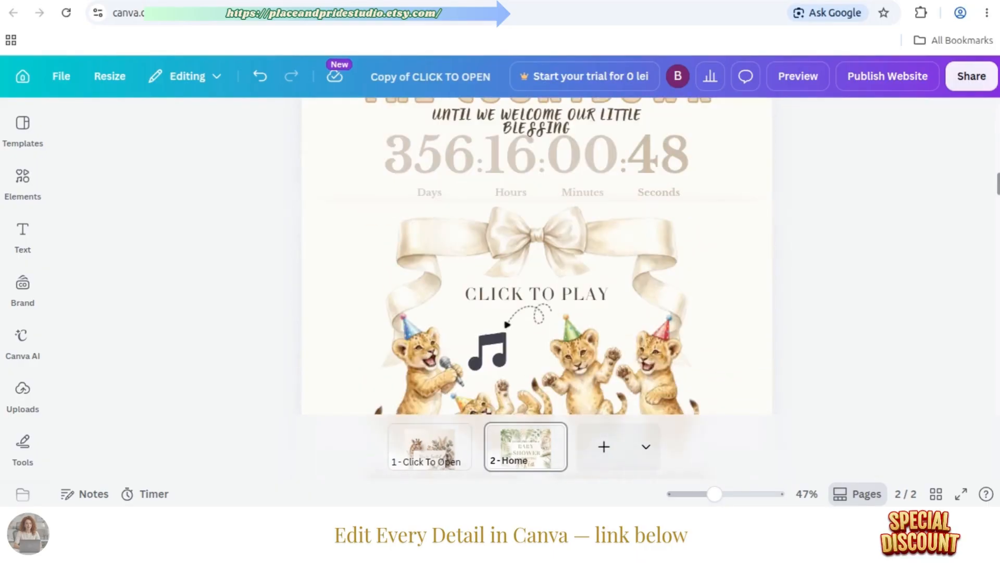
pyautogui.click(575, 200)
pyautogui.click(488, 253)
pyautogui.click(678, 225)
pyautogui.click(663, 211)
pyautogui.moveTo(674, 206); pyautogui.dragTo(695, 204)
# Increase the countdown subtitle's letter spacing and widen its box to keep the text on one line
pyautogui.click(604, 118)
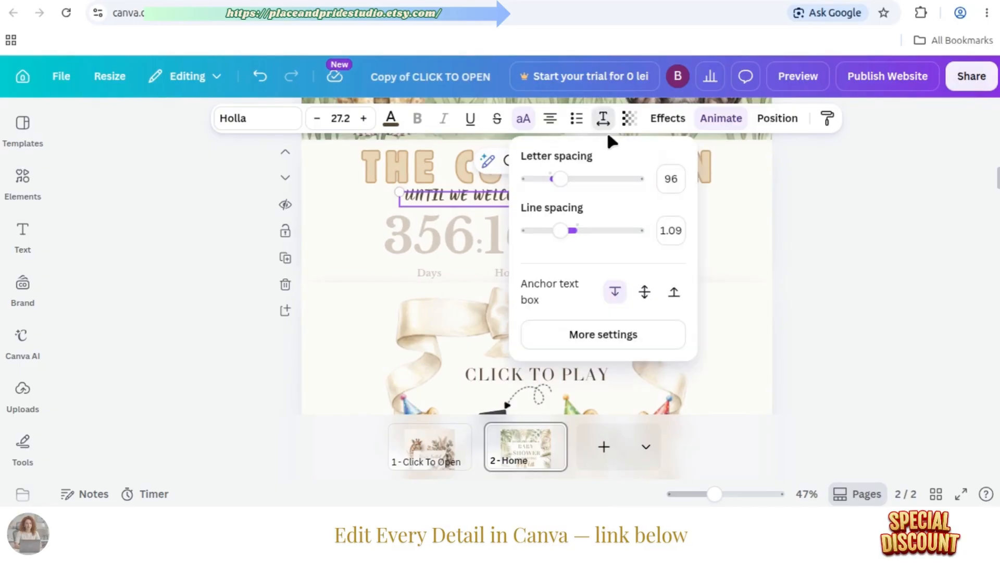
pyautogui.moveTo(556, 182); pyautogui.dragTo(571, 181)
pyautogui.click(868, 276)
pyautogui.moveTo(696, 205); pyautogui.dragTo(739, 206)
# Align the countdown subtitle to the horizontal center of the page
pyautogui.rightClick(739, 207)
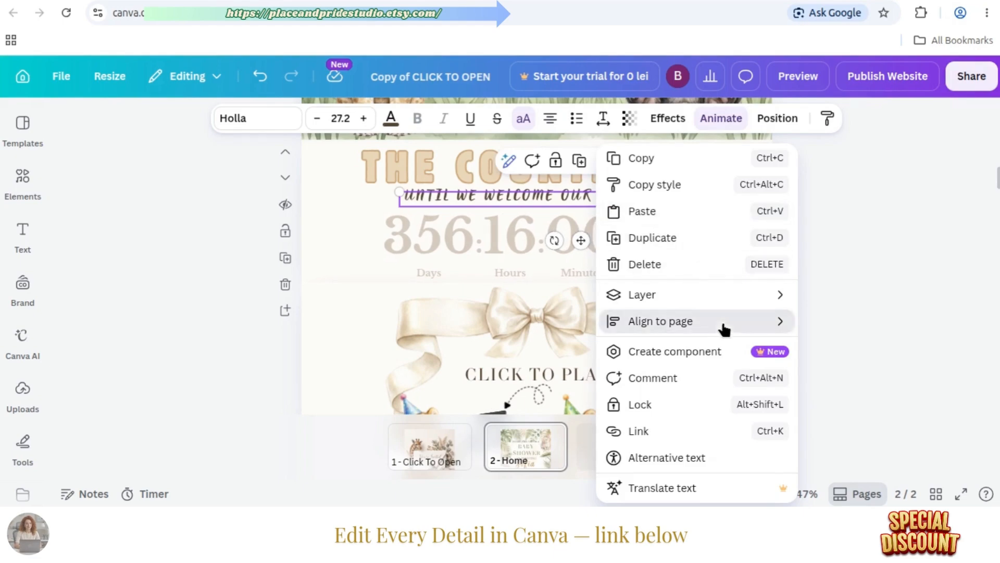
pyautogui.moveTo(721, 328)
pyautogui.click(844, 347)
pyautogui.click(861, 302)
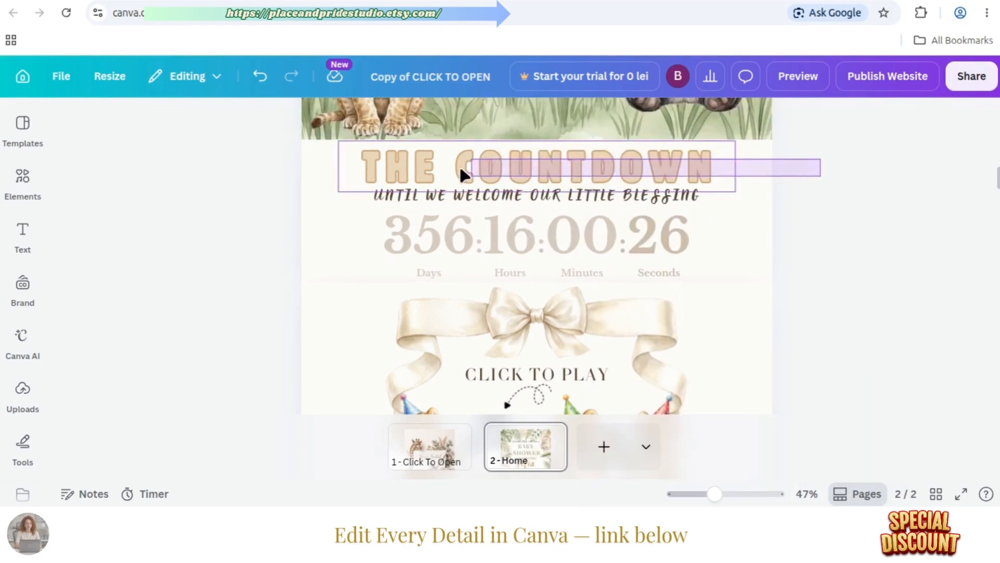
# Group THE COUNTDOWN heading with its subtitle and lock the group
pyautogui.keyDown('shift'); pyautogui.click(434, 191); pyautogui.keyUp('shift')
pyautogui.click(495, 240)
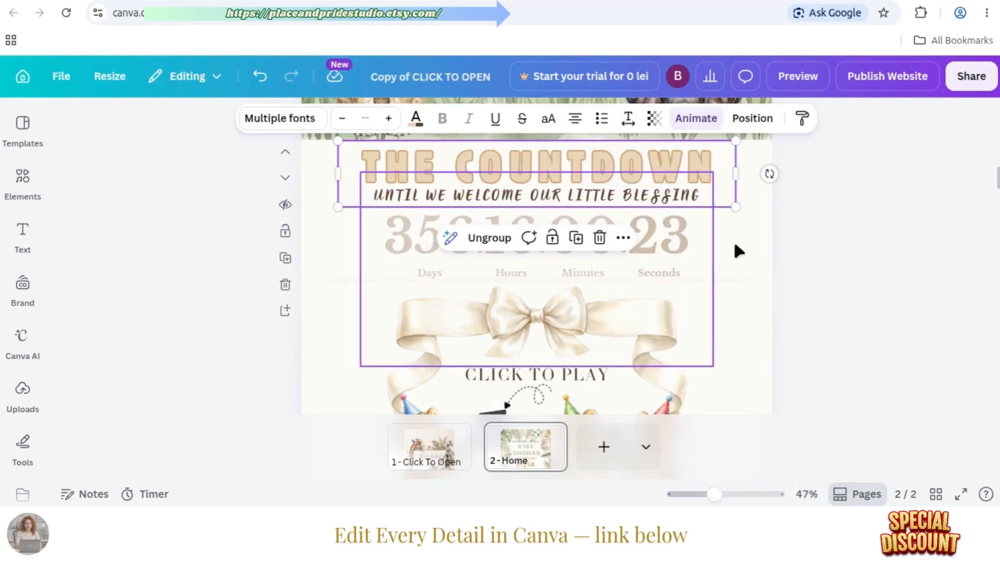
pyautogui.click(851, 231)
pyautogui.rightClick(552, 179)
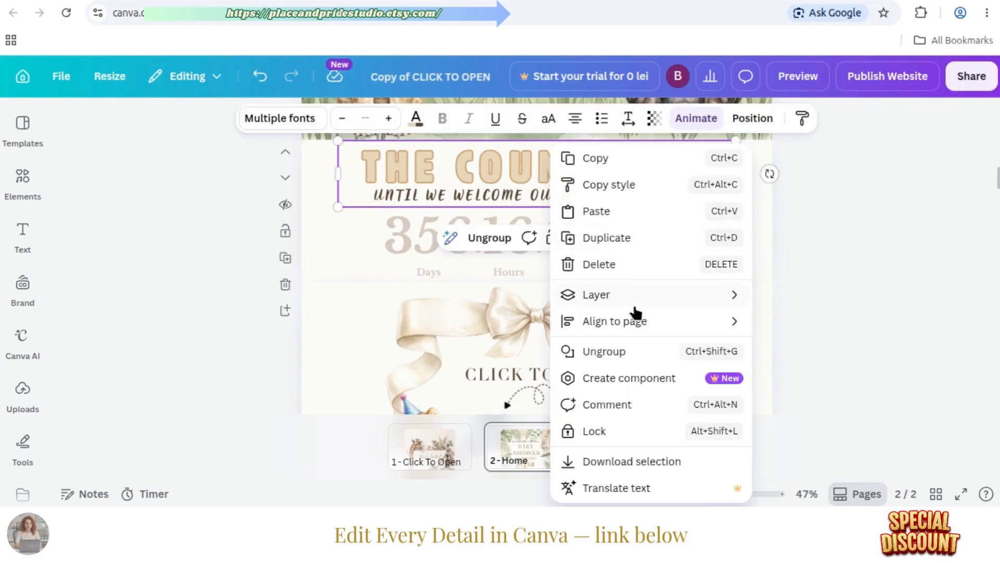
pyautogui.click(593, 431)
# Unlock the embedded countdown timer and open its invitarium.io link for editing with the whole address selected
pyautogui.scroll(-1, 811, 397)
pyautogui.rightClick(600, 222)
pyautogui.click(666, 260)
pyautogui.rightClick(540, 219)
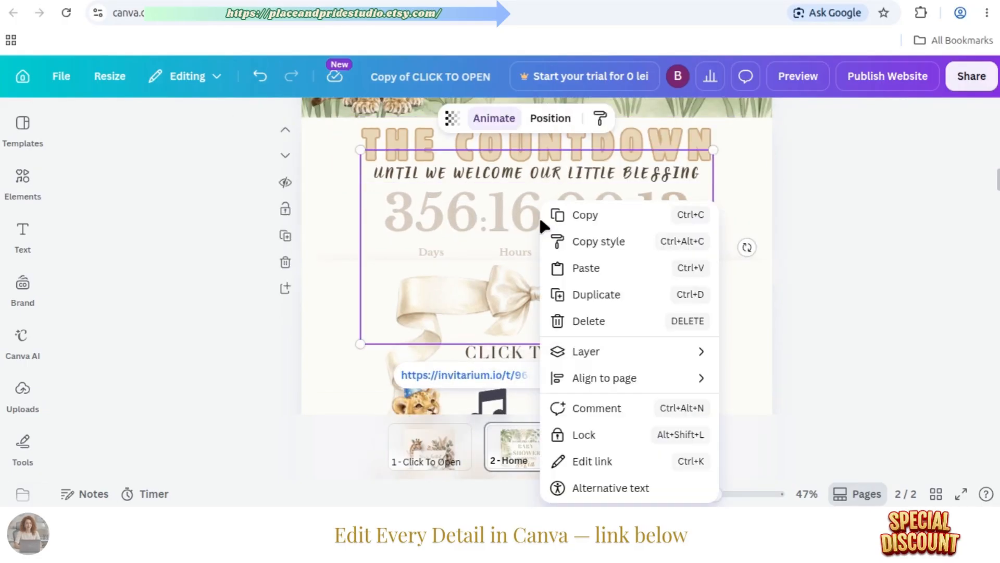
pyautogui.click(593, 461)
pyautogui.click(473, 234)
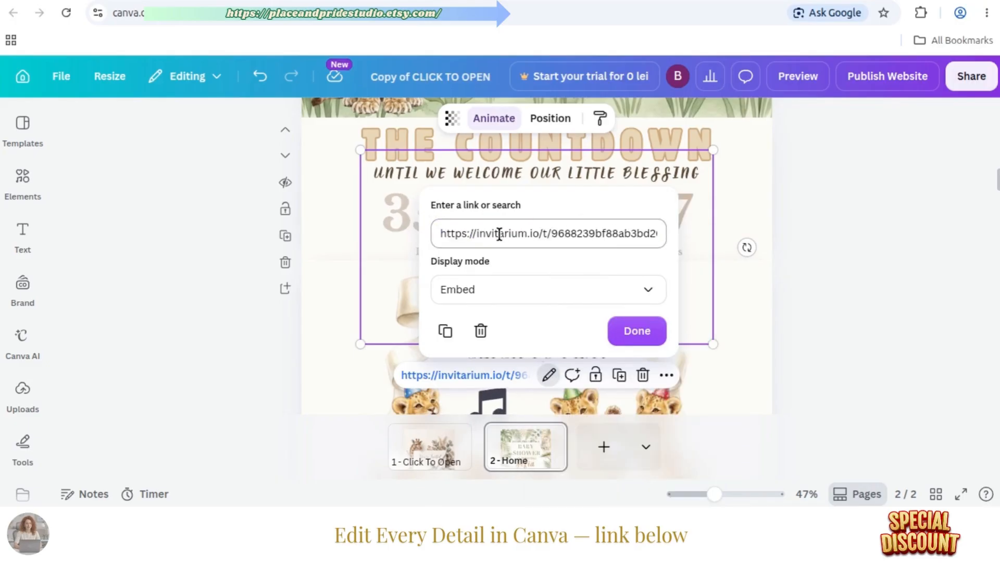
pyautogui.tripleClick(499, 234)
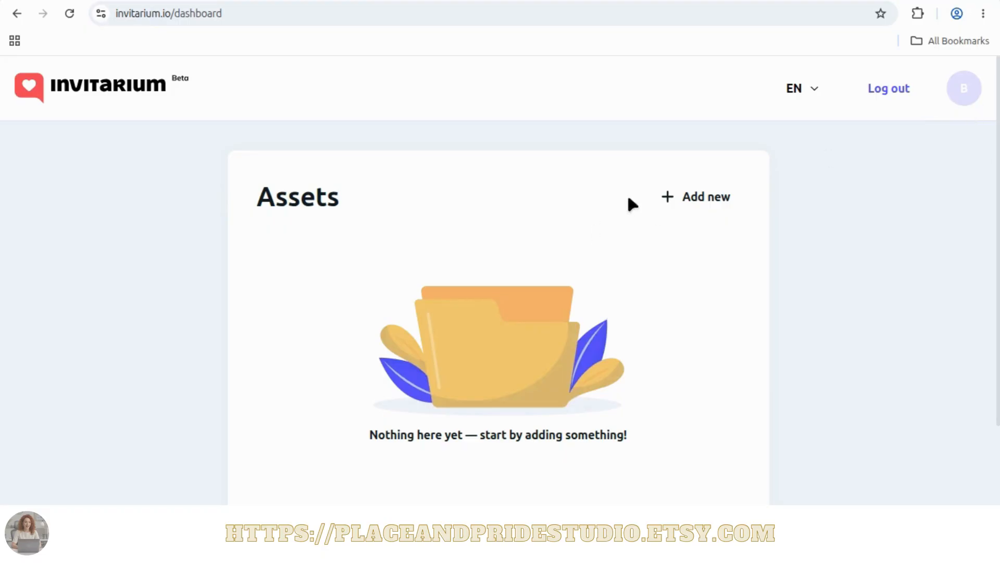
# Add a new timer in the Invitarium dashboard and set its date to September 20, 2026
pyautogui.click(692, 206)
pyautogui.click(682, 270)
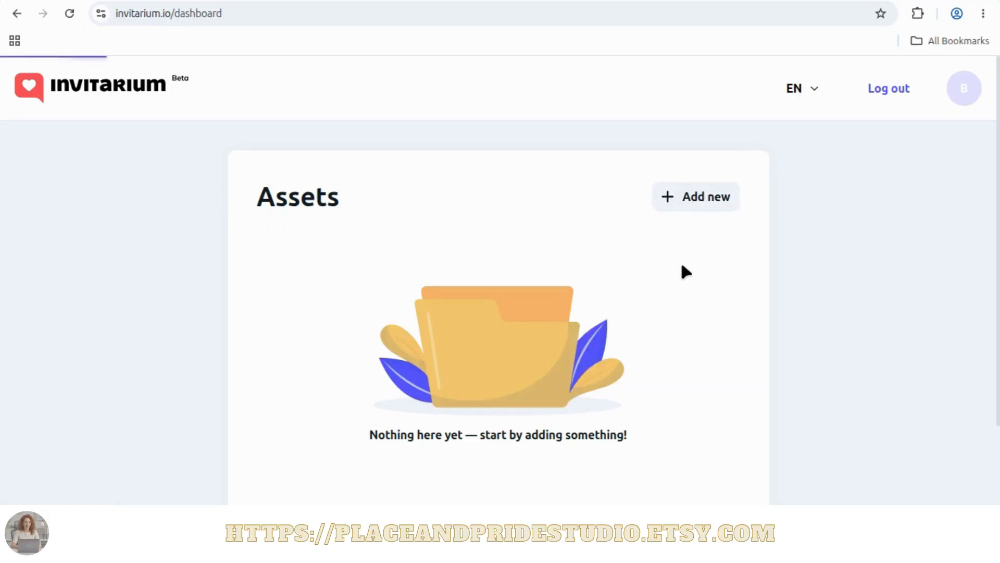
pyautogui.moveTo(998, 153); pyautogui.dragTo(998, 252)
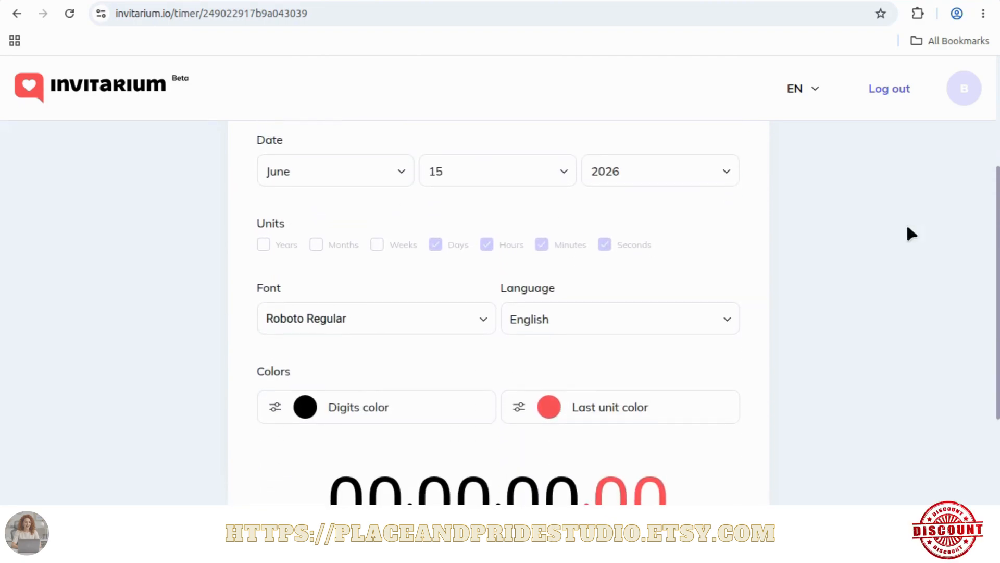
pyautogui.click(397, 183)
pyautogui.scroll(-3, 364, 286)
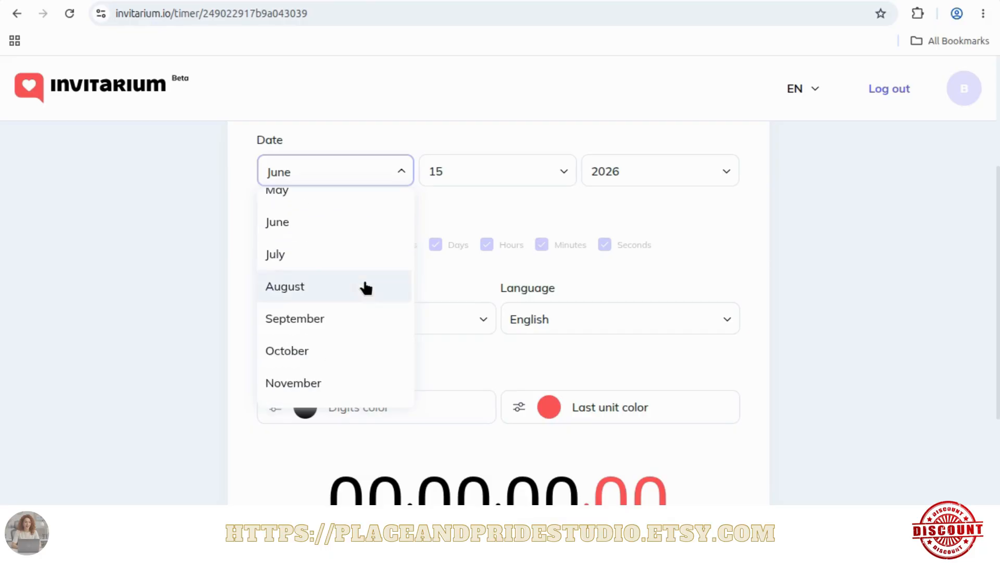
pyautogui.click(357, 319)
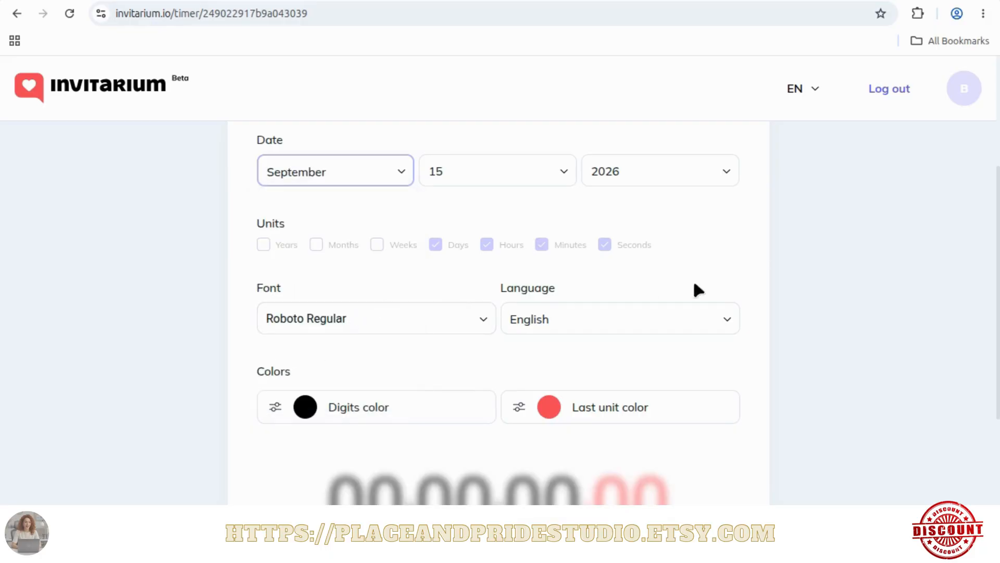
pyautogui.click(571, 179)
pyautogui.scroll(-6, 479, 302)
pyautogui.click(482, 323)
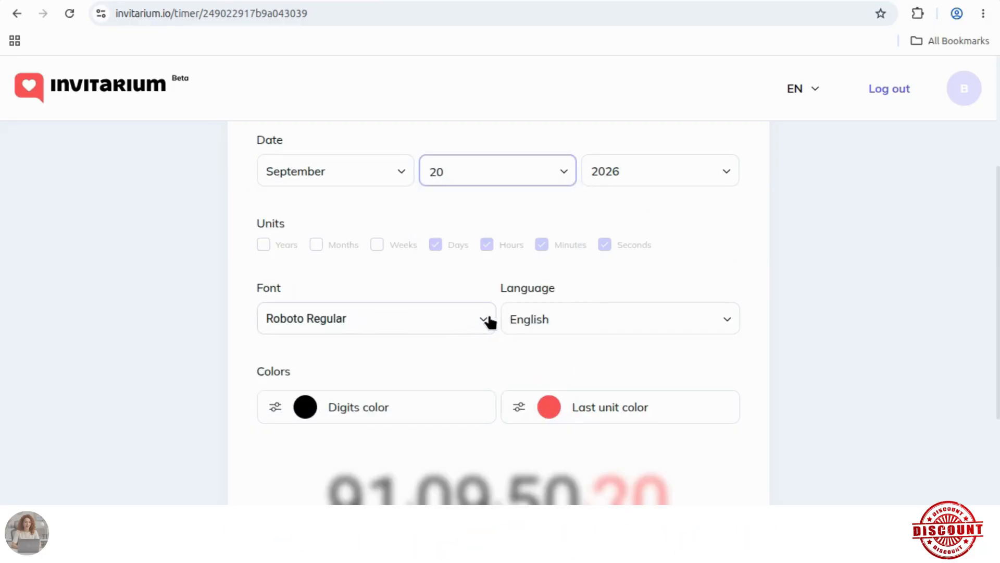
# Set the countdown timer's font to Alice
pyautogui.scroll(-2, 908, 253)
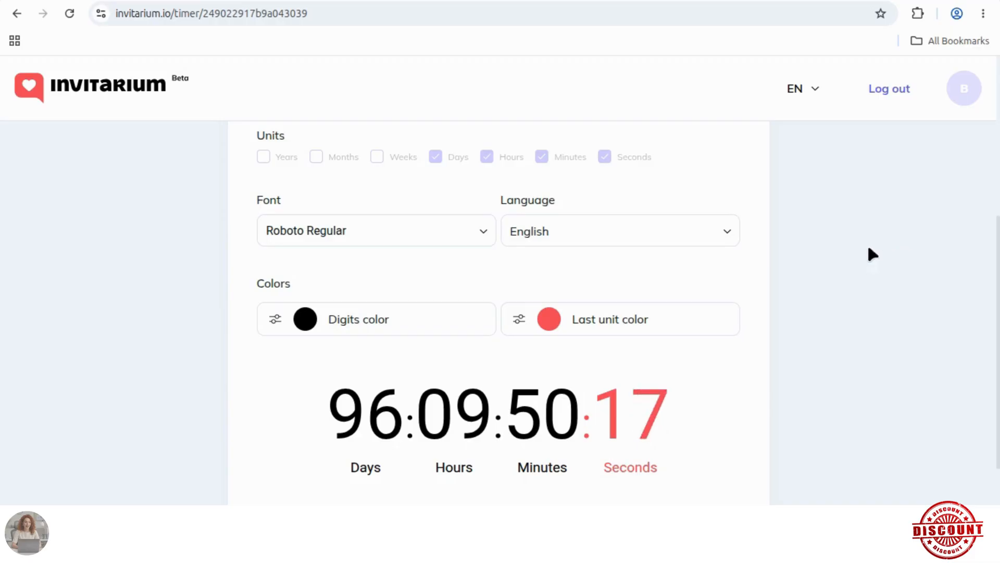
pyautogui.click(470, 233)
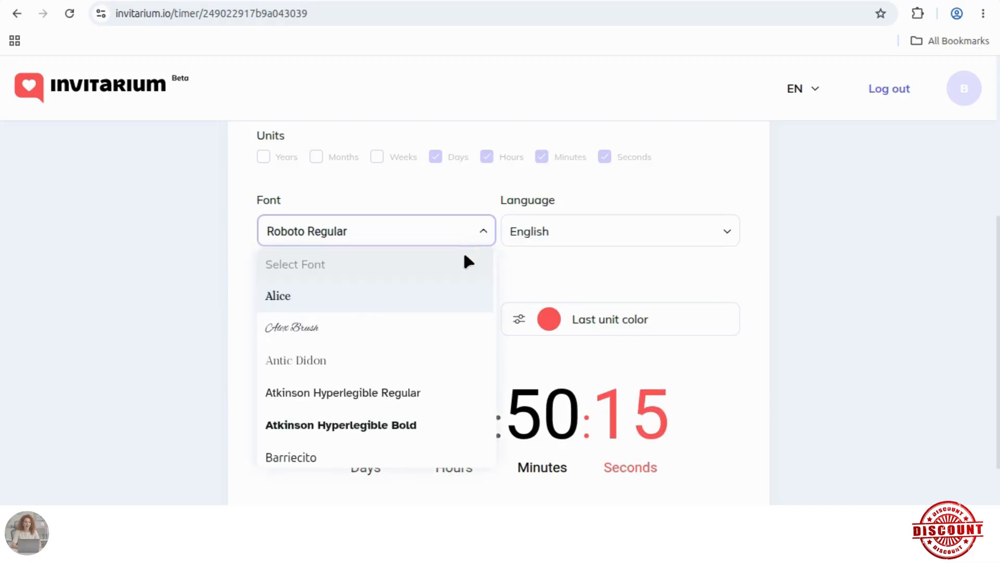
pyautogui.click(451, 295)
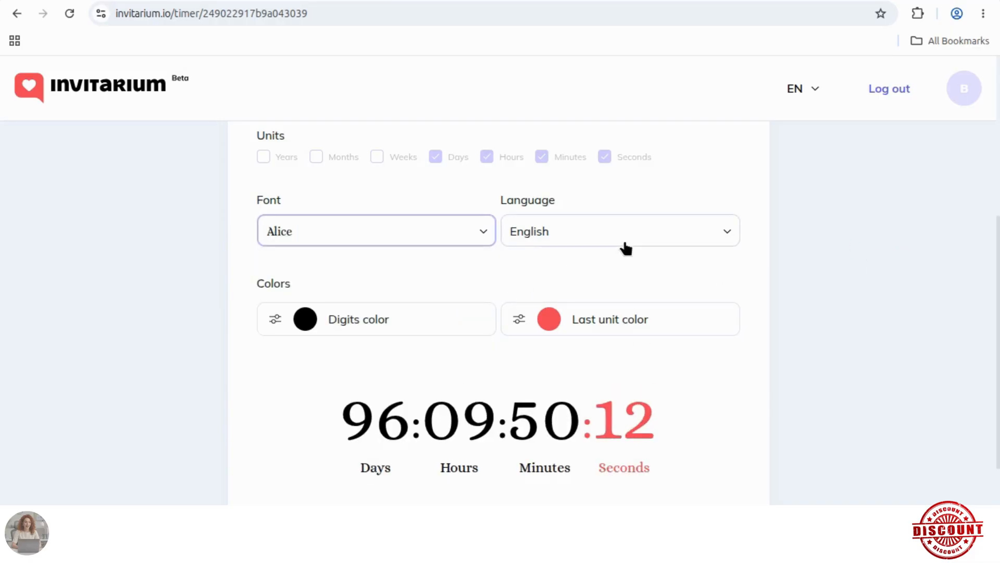
# Set the timer's last unit color to a muted pink, about #d7a3a3, and the digits color to a paler pink
pyautogui.click(544, 323)
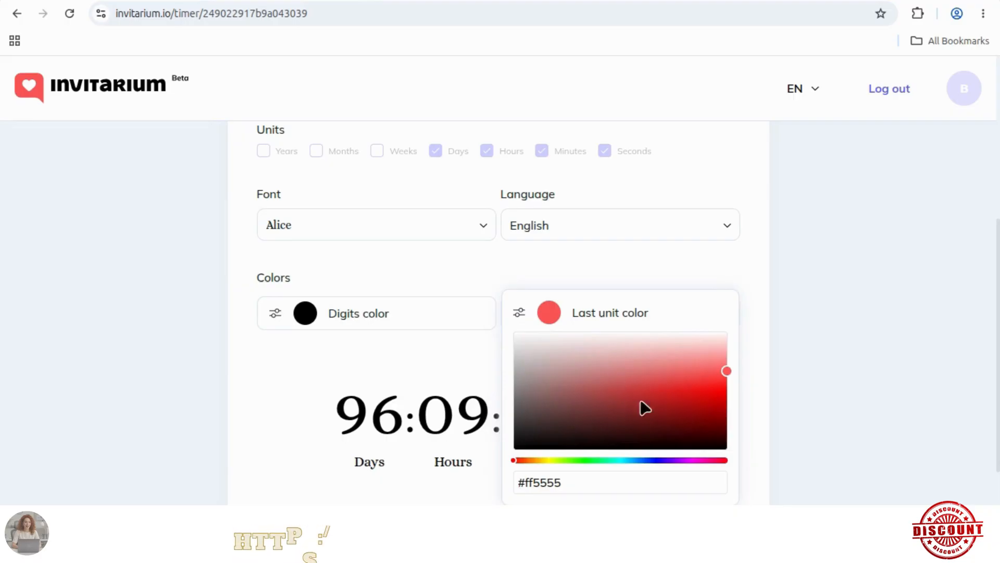
pyautogui.moveTo(728, 376); pyautogui.dragTo(598, 369)
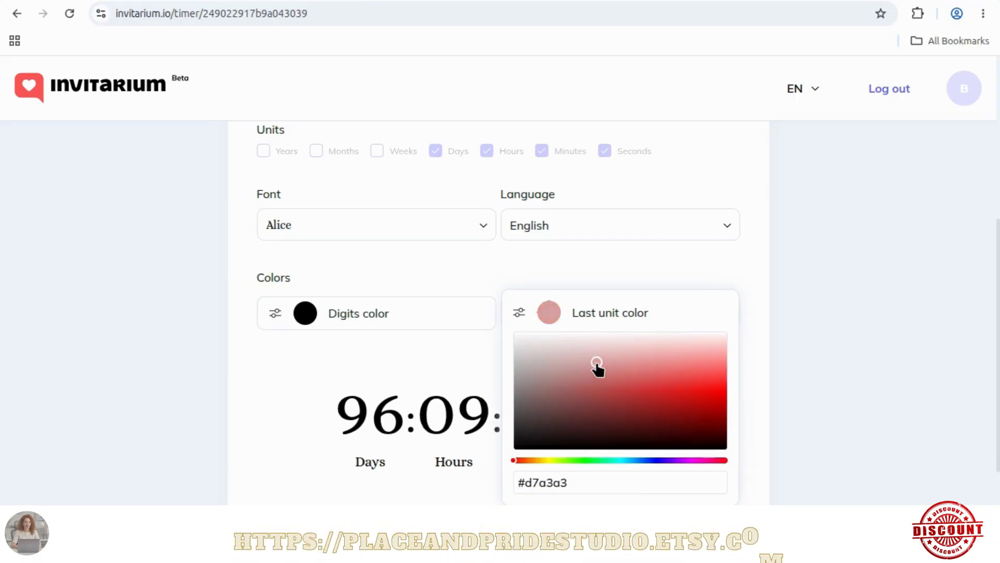
pyautogui.click(744, 349)
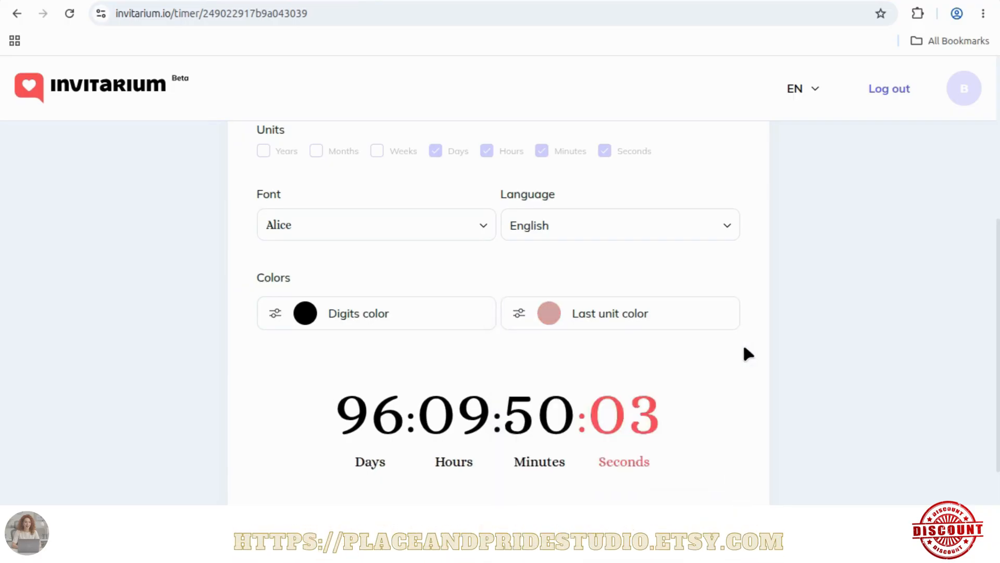
pyautogui.click(340, 313)
pyautogui.moveTo(323, 391); pyautogui.dragTo(337, 351)
pyautogui.click(228, 348)
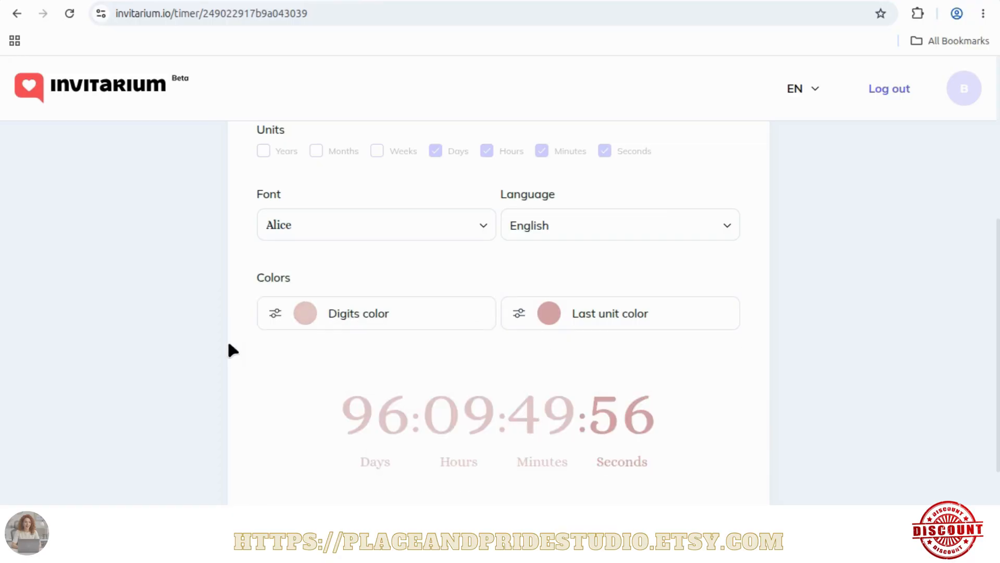
# Review the finished My Countdown settings and preview, and copy the timer's link
pyautogui.scroll(-1, 229, 348)
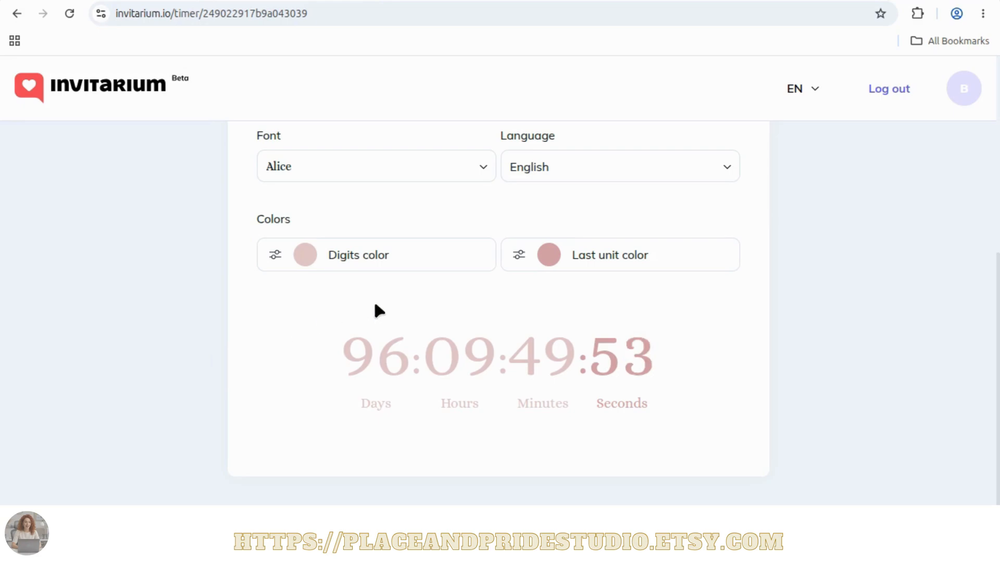
pyautogui.scroll(3, 409, 298)
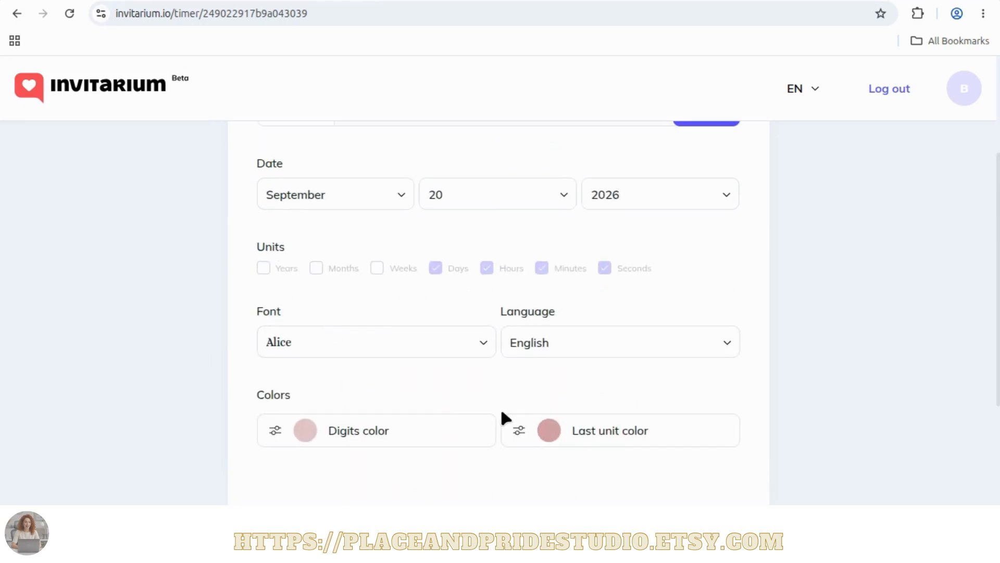
pyautogui.scroll(3, 506, 408)
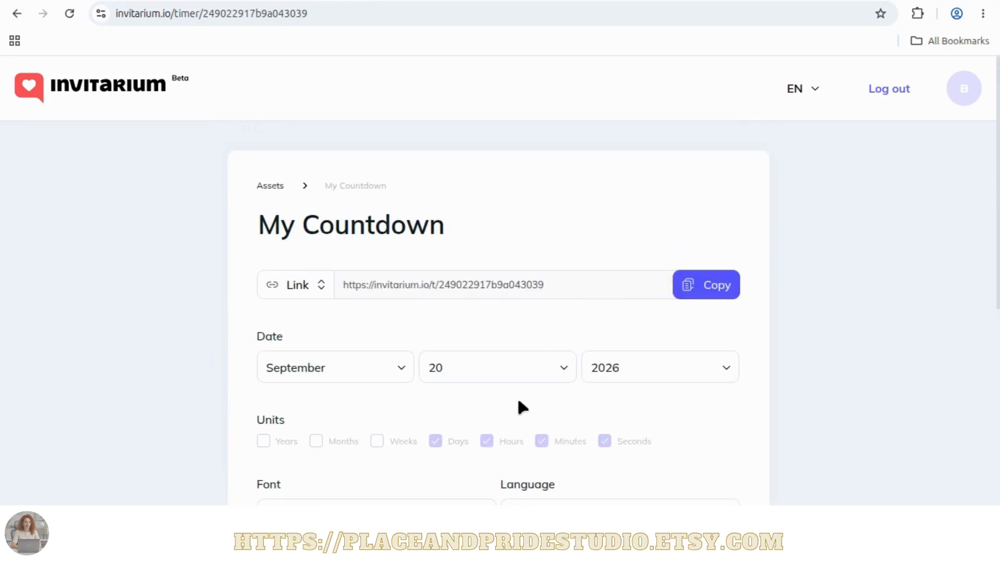
pyautogui.scroll(-6, 565, 384)
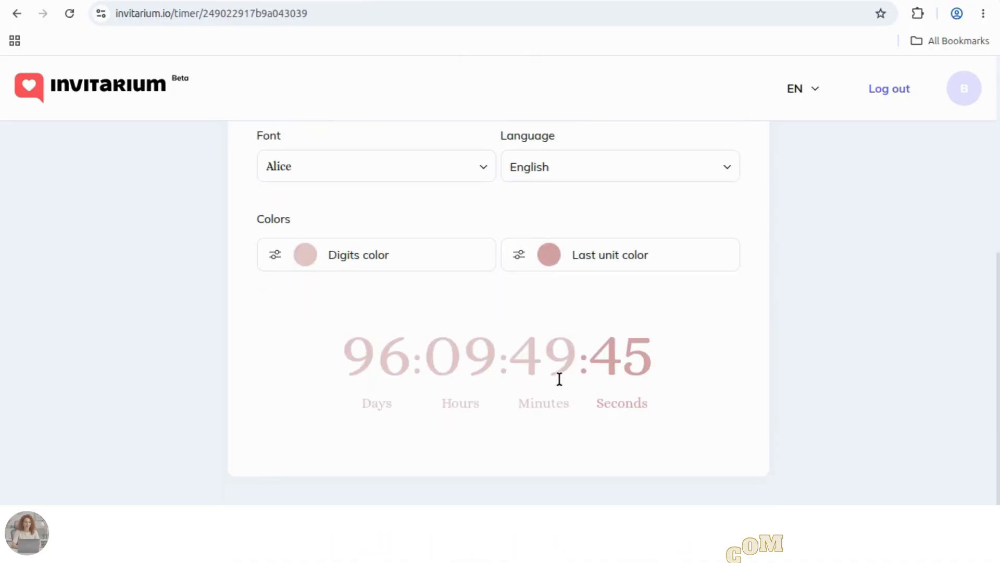
pyautogui.scroll(6, 559, 380)
pyautogui.click(727, 290)
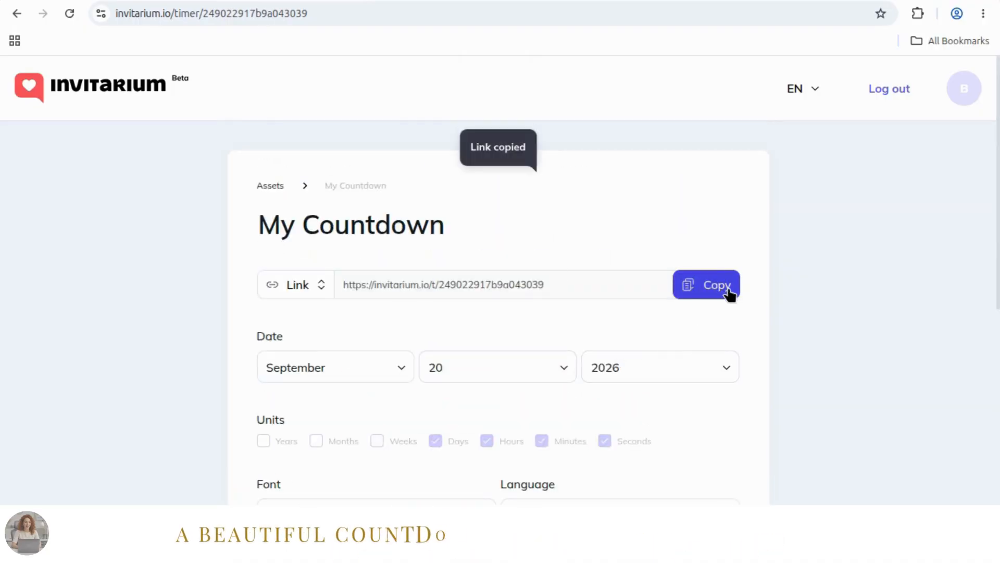
pyautogui.moveTo(555, 282); pyautogui.dragTo(439, 283)
pyautogui.moveTo(332, 288); pyautogui.dragTo(505, 283)
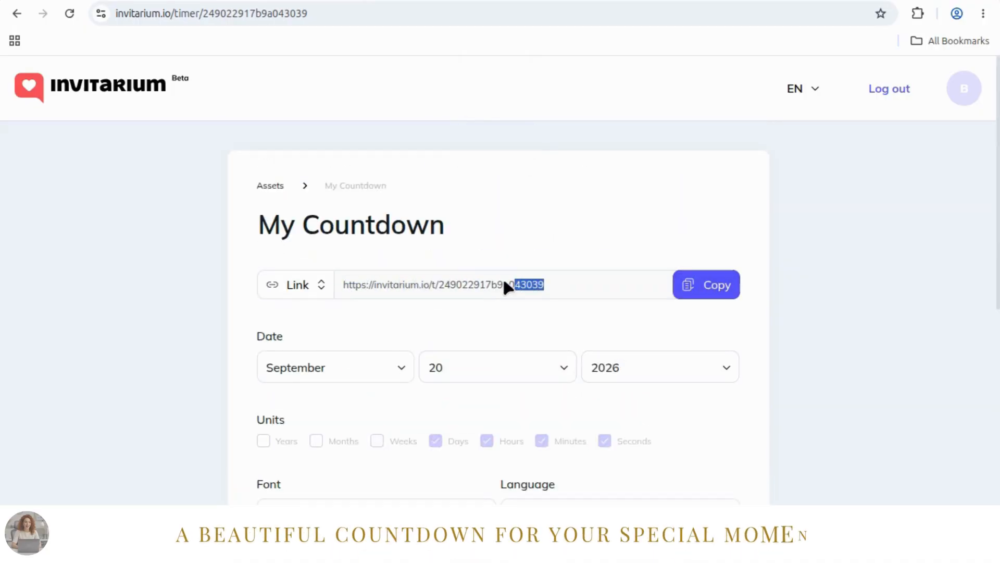
pyautogui.click(543, 254)
# Reopen My Countdown from the Assets dashboard, check its settings and preview, and return to the dashboard
pyautogui.click(271, 185)
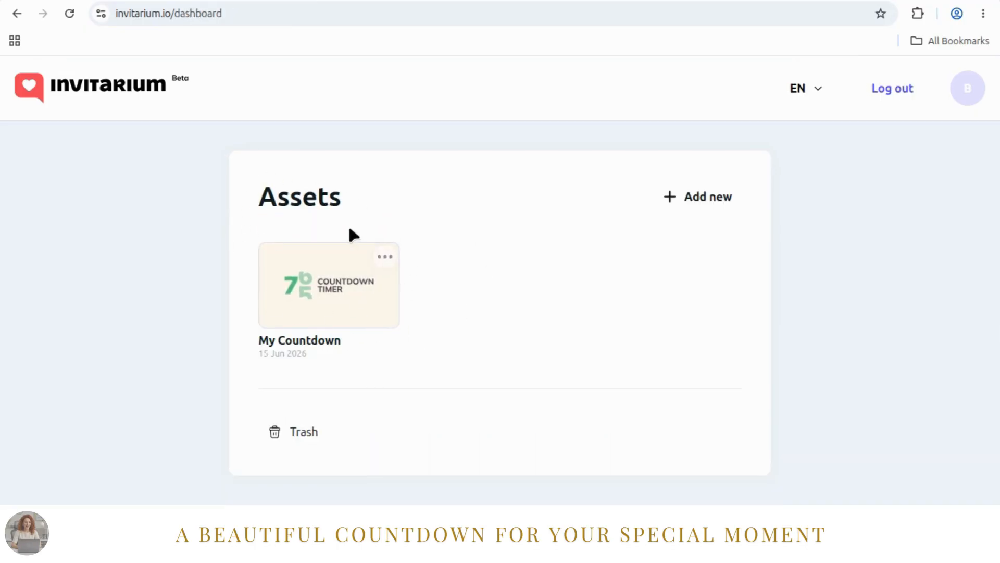
pyautogui.click(325, 323)
pyautogui.moveTo(999, 133); pyautogui.dragTo(998, 385)
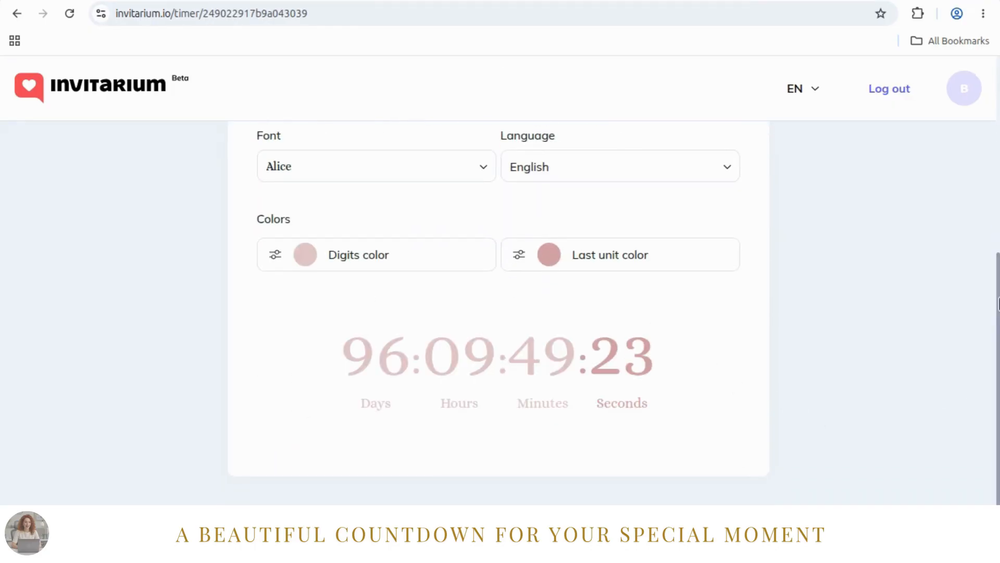
pyautogui.moveTo(998, 314); pyautogui.dragTo(998, 112)
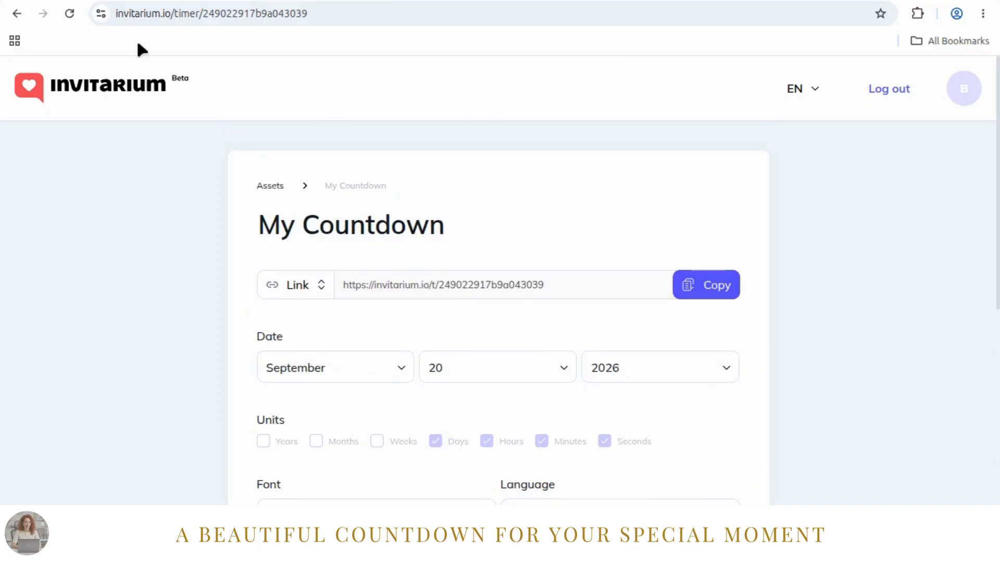
pyautogui.click(277, 189)
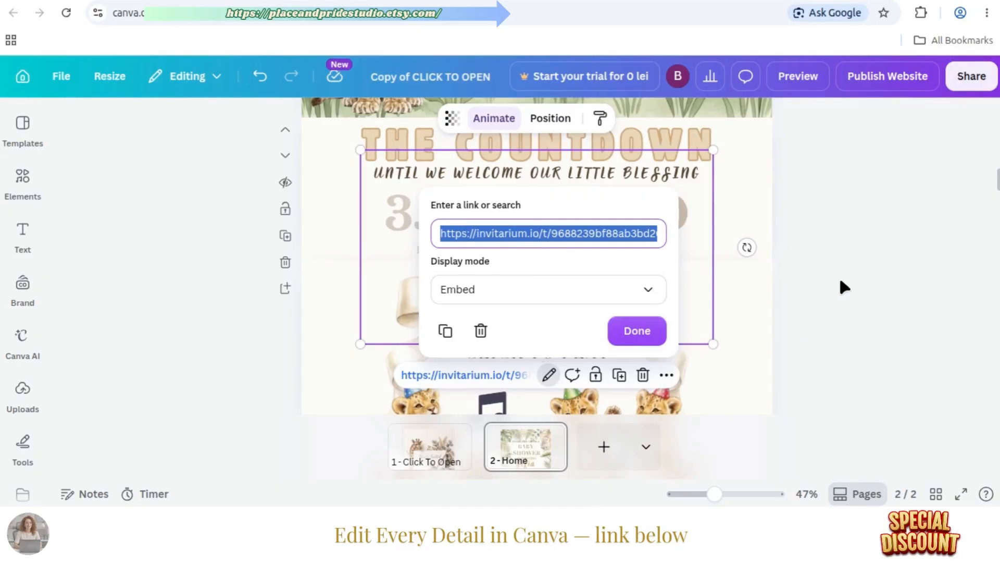
# Switch to Canva, confirm the embedded countdown timer's link and lock the timer in place
pyautogui.press('Escape')
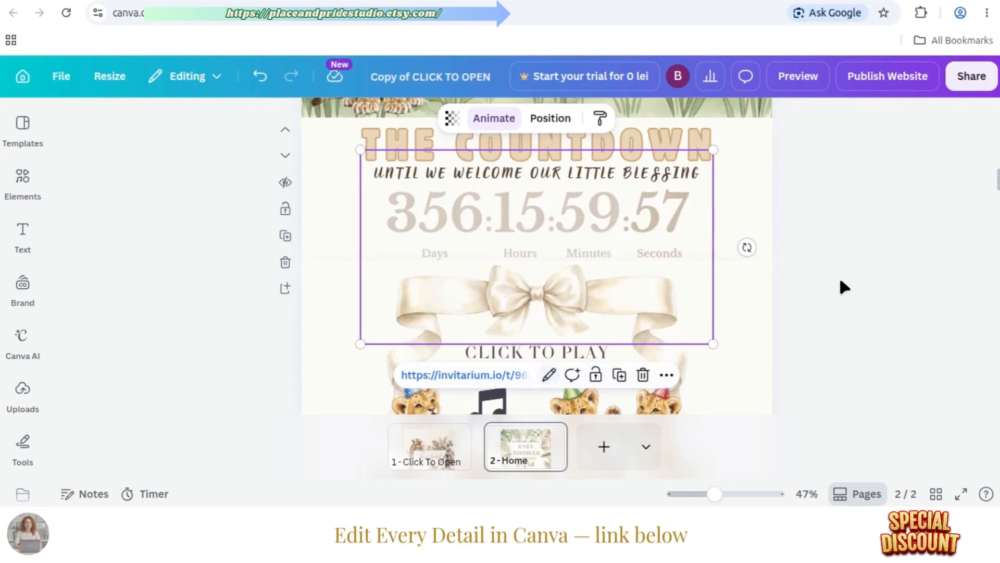
pyautogui.click(548, 374)
pyautogui.click(649, 340)
pyautogui.rightClick(563, 210)
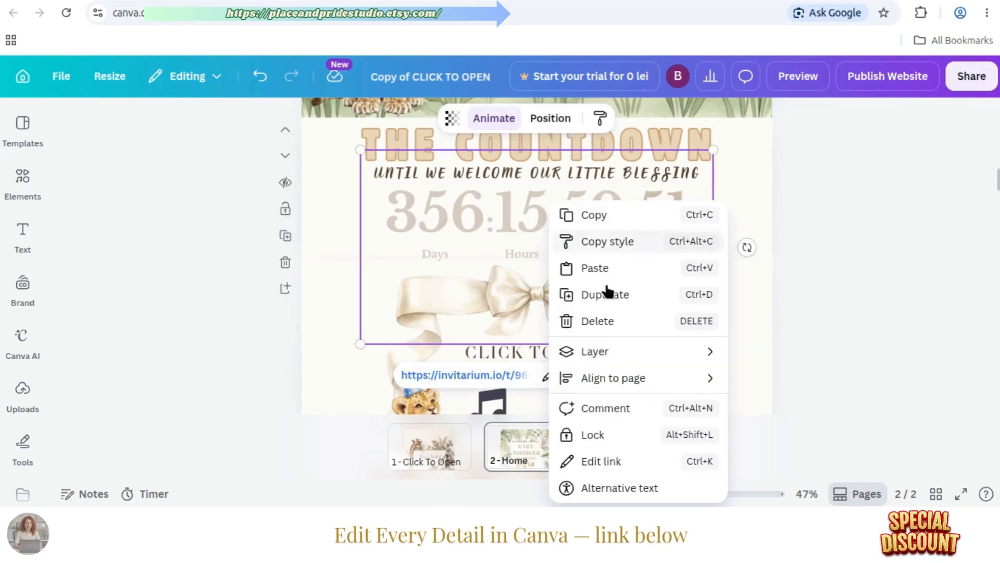
pyautogui.click(619, 436)
pyautogui.click(901, 285)
pyautogui.rightClick(654, 214)
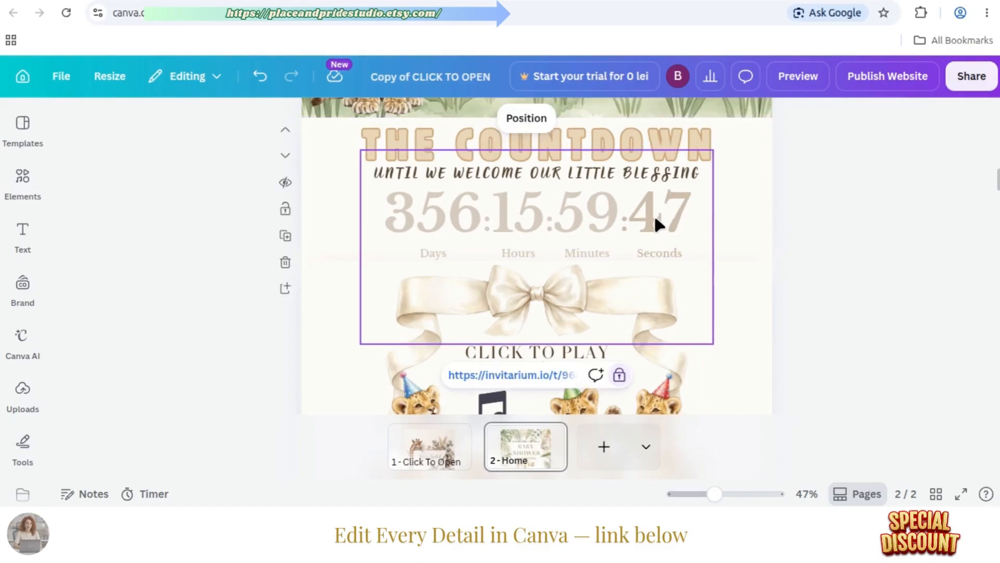
pyautogui.click(911, 241)
# Unlock the embedded music player below CLICK TO PLAY and open its invitarium.io link for editing with the whole address selected
pyautogui.scroll(-5, 885, 239)
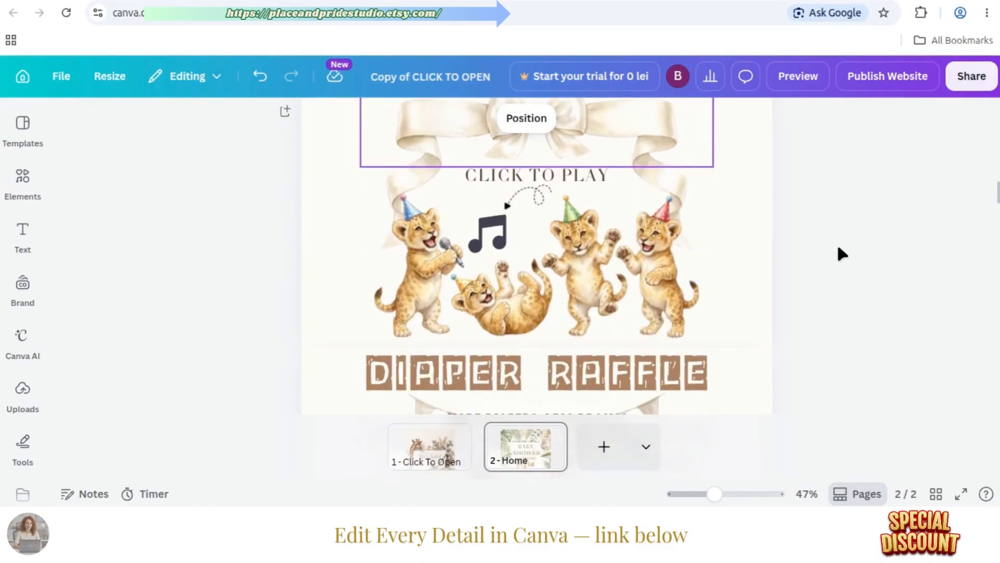
pyautogui.click(542, 192)
pyautogui.click(845, 251)
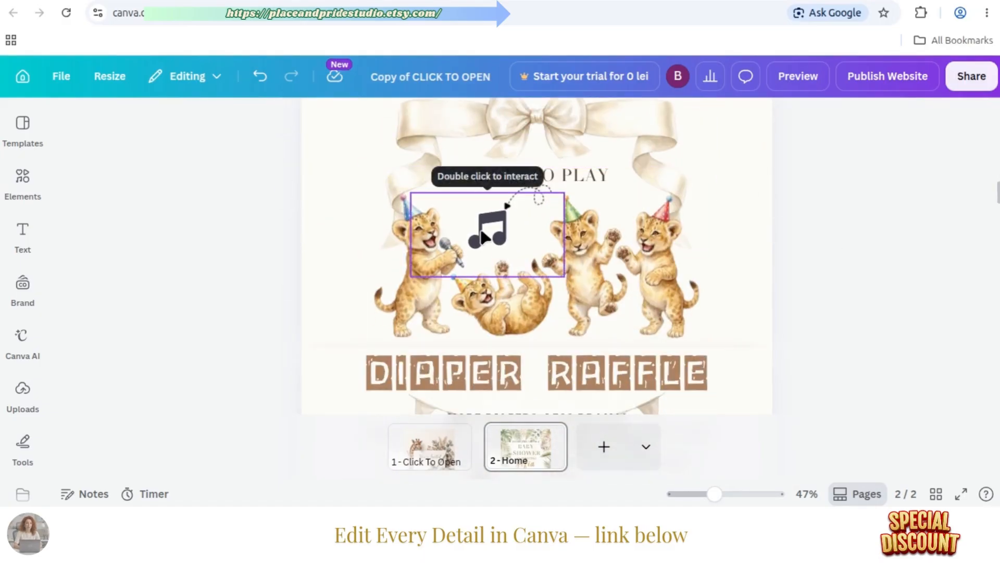
pyautogui.rightClick(483, 230)
pyautogui.click(530, 272)
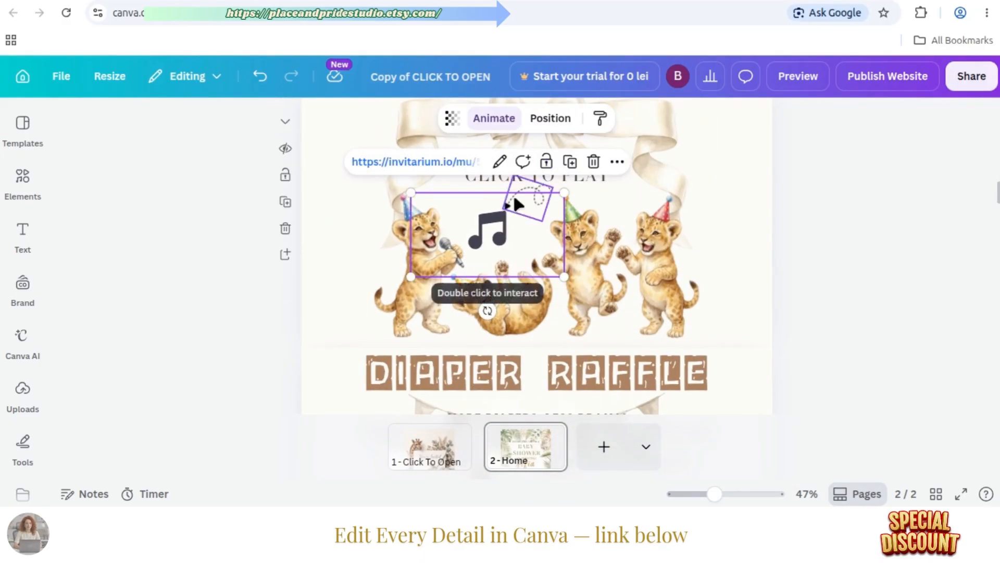
pyautogui.click(499, 162)
pyautogui.click(415, 221)
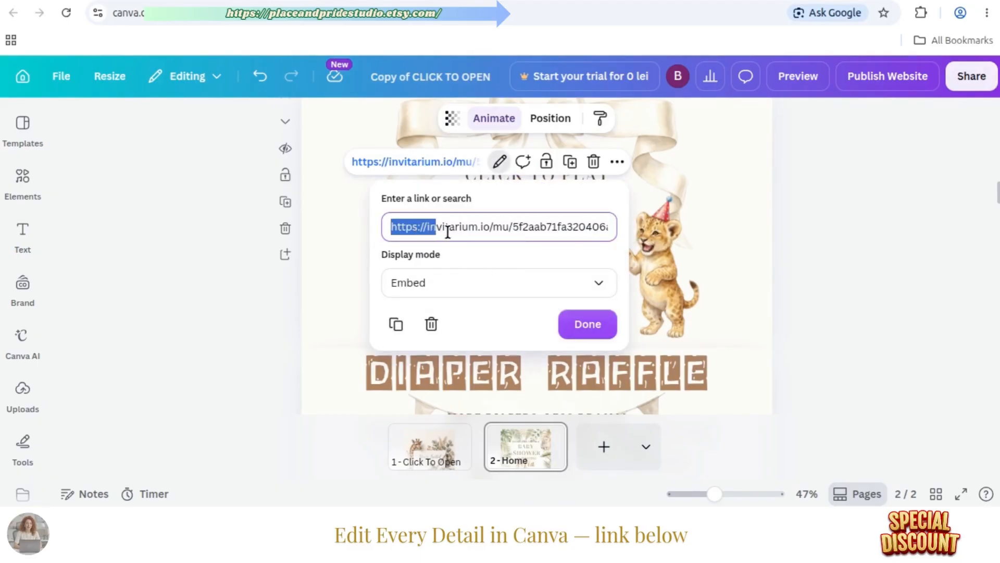
pyautogui.moveTo(442, 232); pyautogui.dragTo(620, 233)
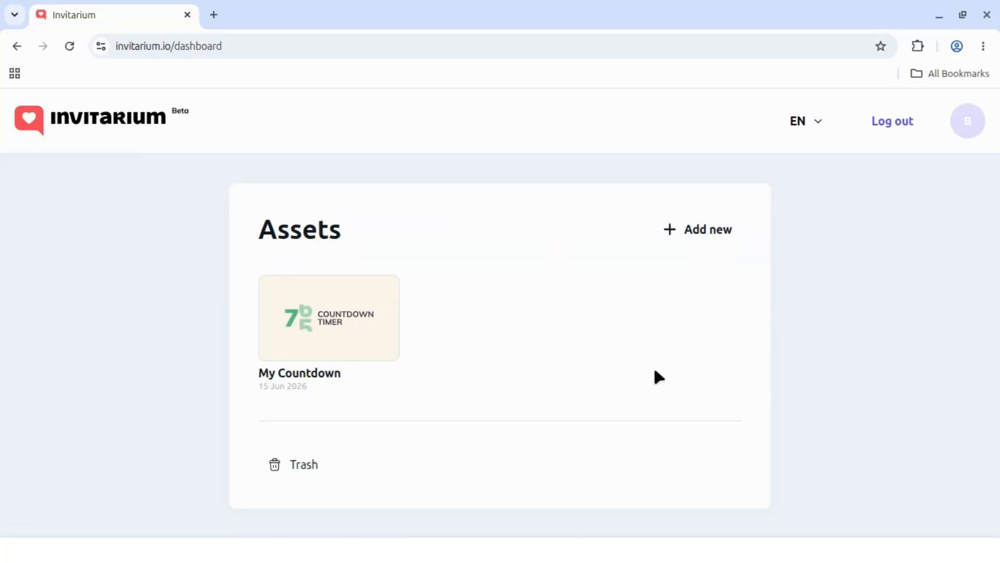
# Switch to the Invitarium dashboard, add a new music player and upload baby shower music.mp3 to it
pyautogui.click(703, 233)
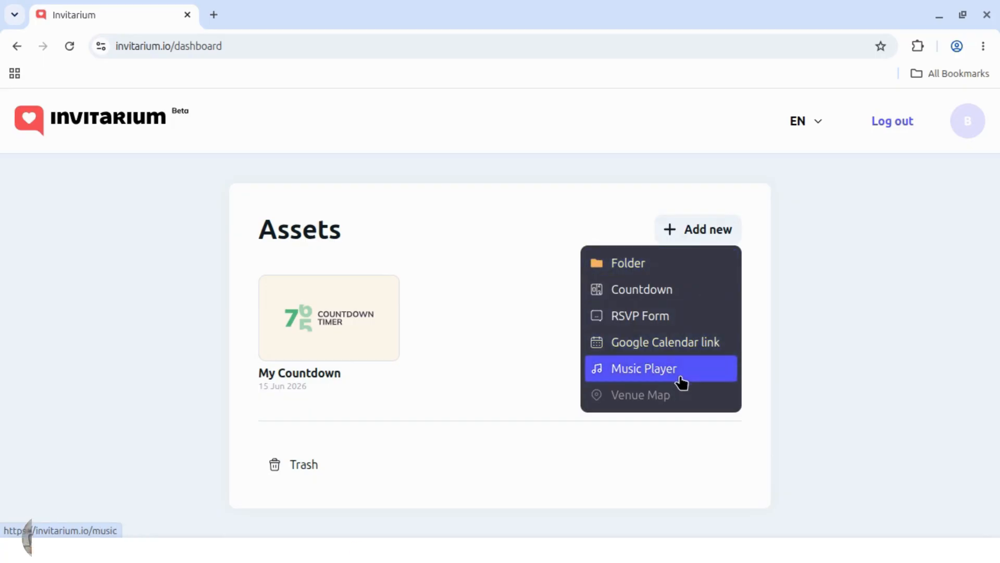
pyautogui.click(651, 368)
pyautogui.scroll(-1, 365, 437)
pyautogui.click(328, 457)
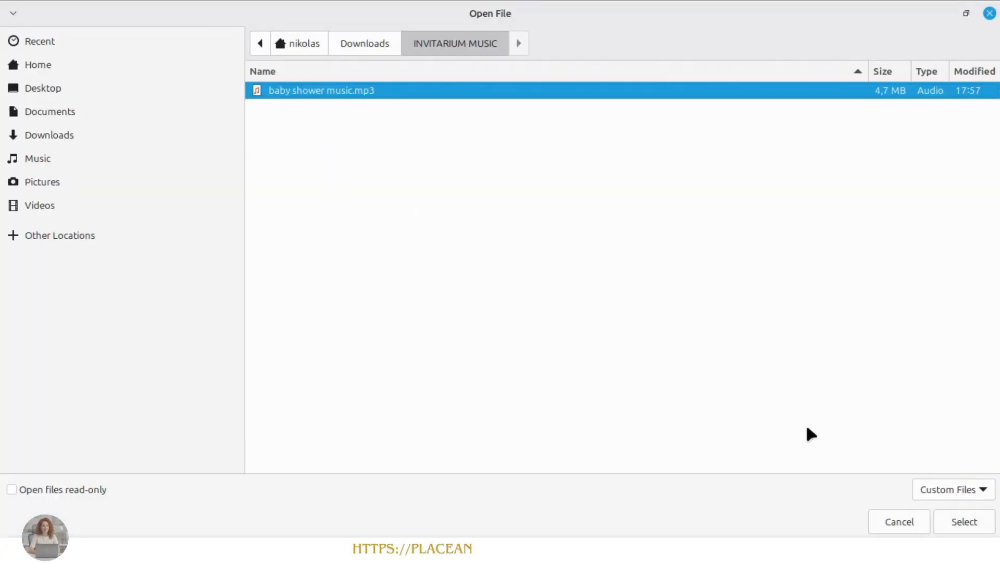
pyautogui.click(964, 521)
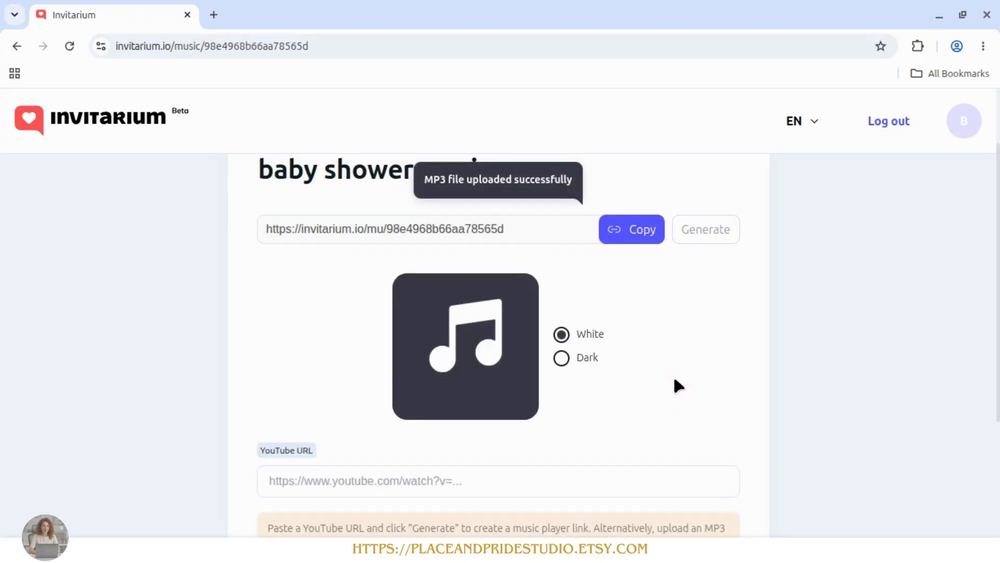
# Set the music player's icon style to Dark and copy the player's link
pyautogui.click(562, 358)
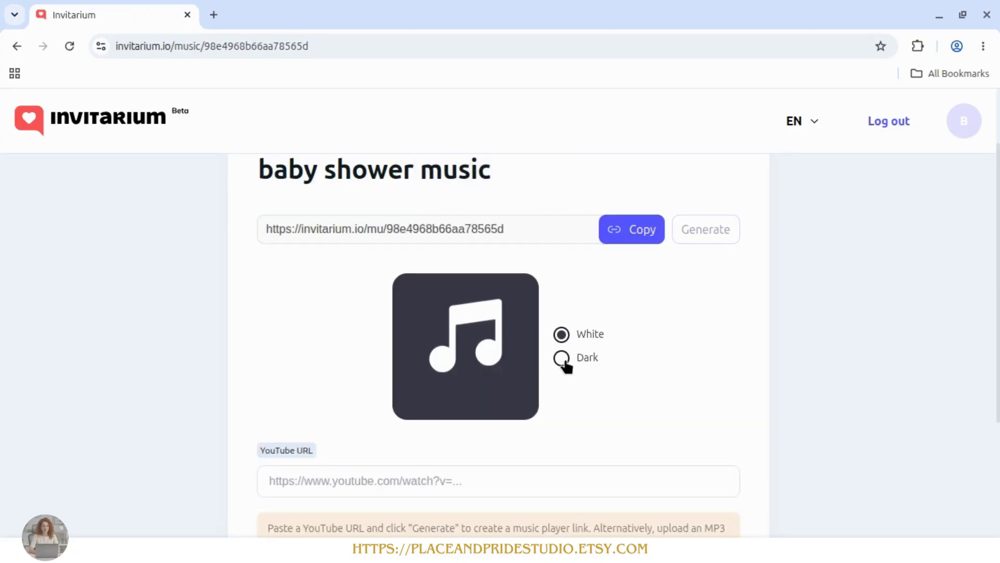
pyautogui.scroll(-3, 618, 351)
pyautogui.scroll(5, 617, 350)
pyautogui.scroll(-4, 618, 351)
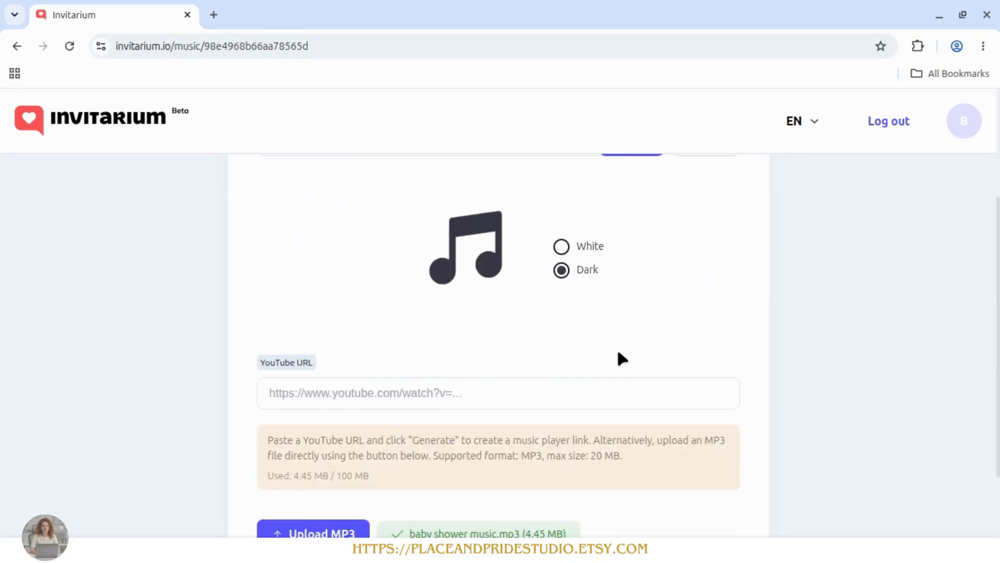
pyautogui.scroll(2, 613, 323)
pyautogui.click(520, 237)
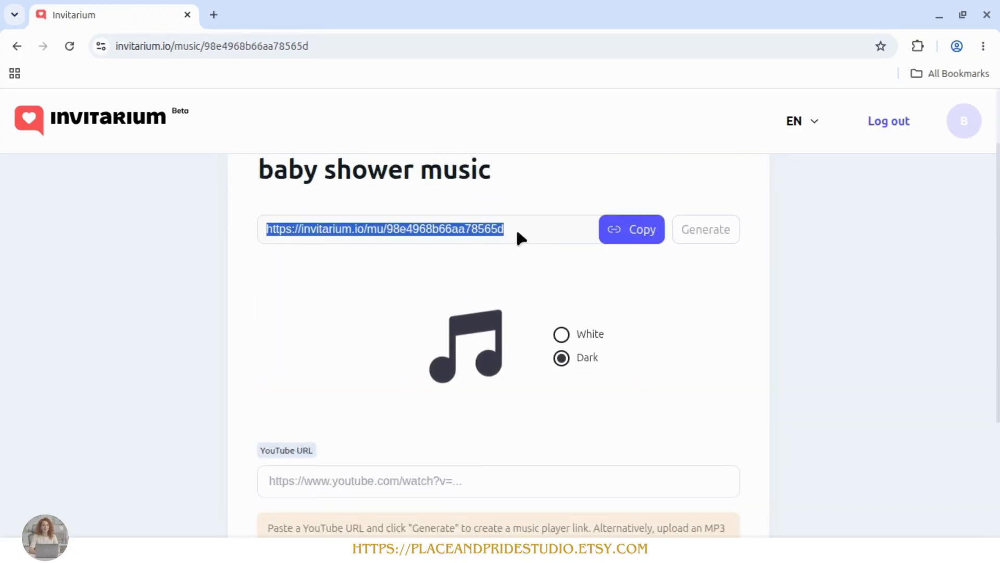
pyautogui.click(630, 230)
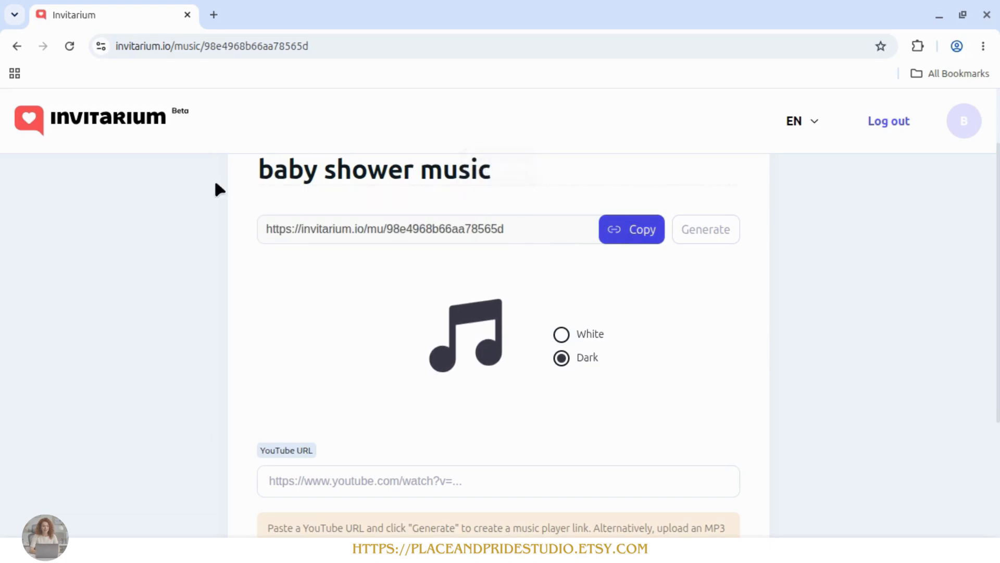
# Look over the baby shower music player page and go back to the Assets dashboard
pyautogui.scroll(-3, 510, 240)
pyautogui.scroll(5, 510, 240)
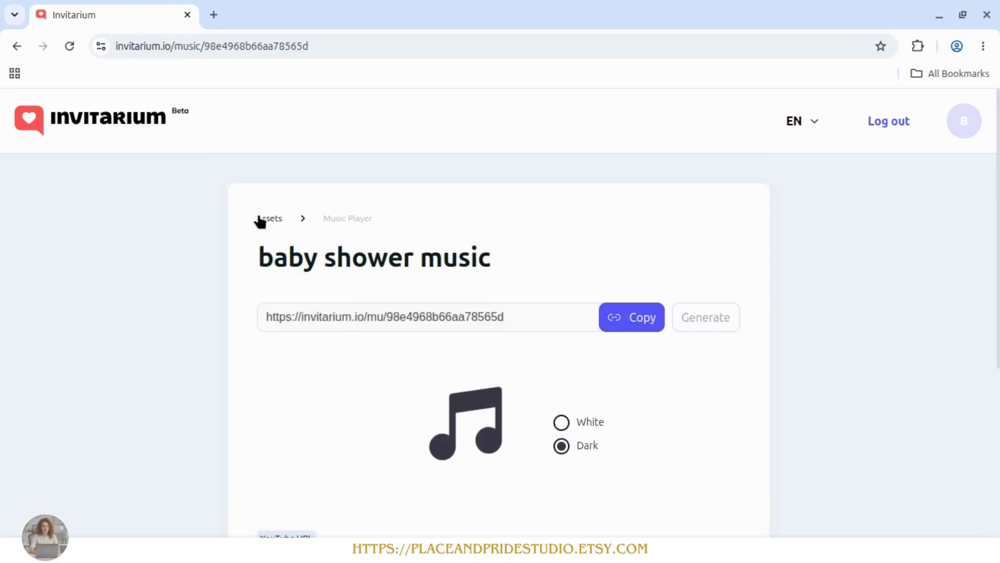
pyautogui.click(263, 208)
pyautogui.click(359, 333)
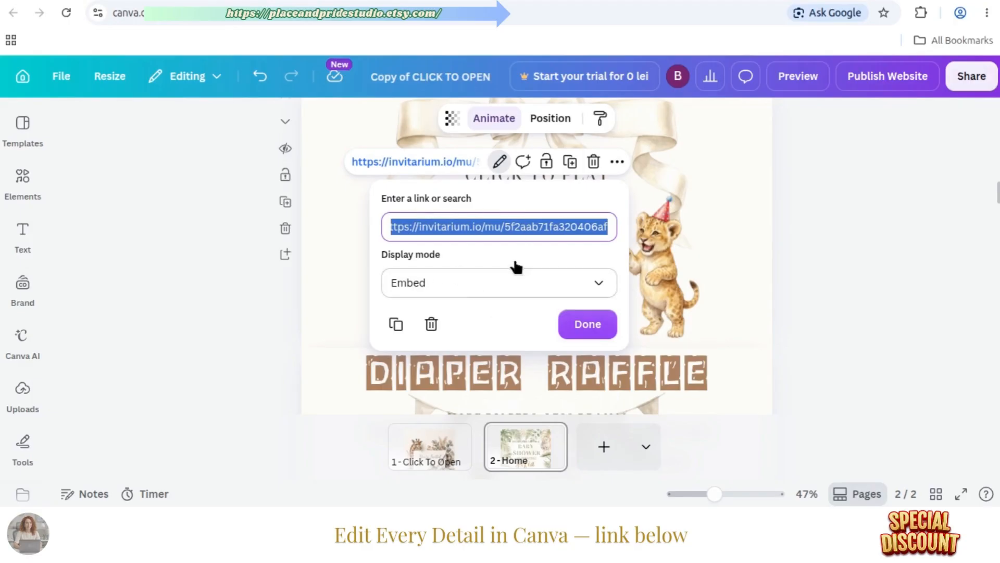
# Apply the invitarium.io link to the embedded music player below CLICK TO PLAY and lock the embed in place
pyautogui.click(588, 325)
pyautogui.rightClick(491, 232)
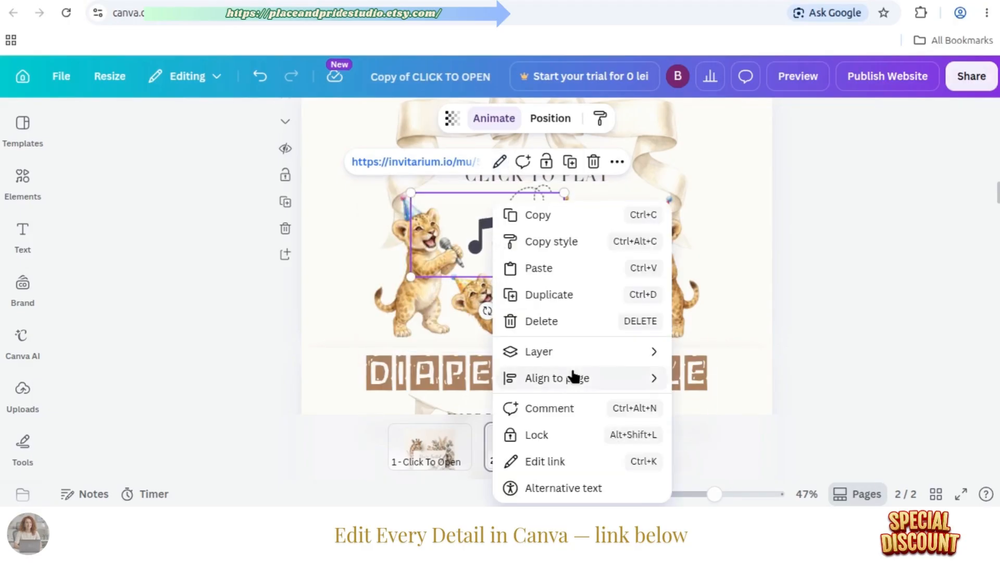
pyautogui.moveTo(571, 353)
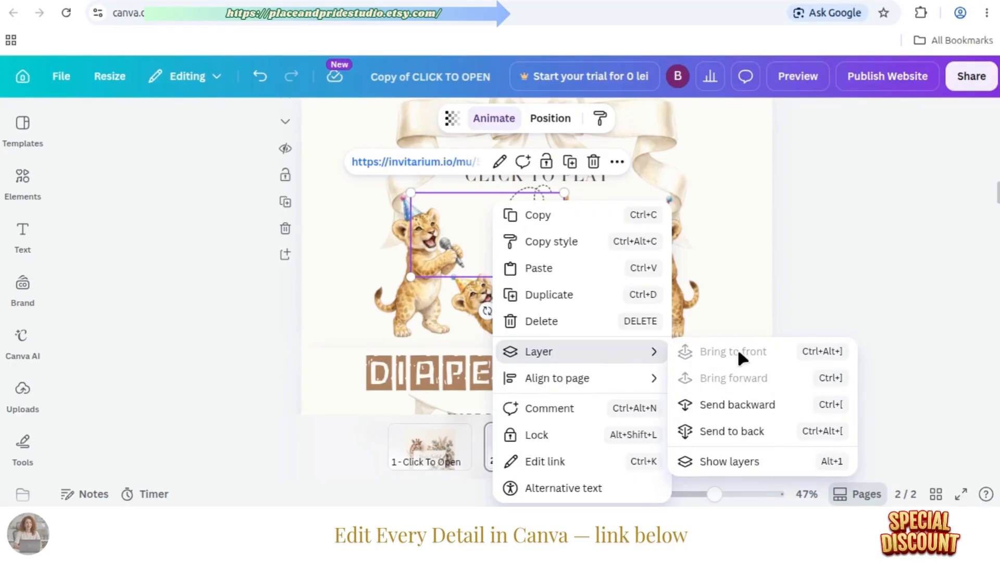
pyautogui.click(886, 281)
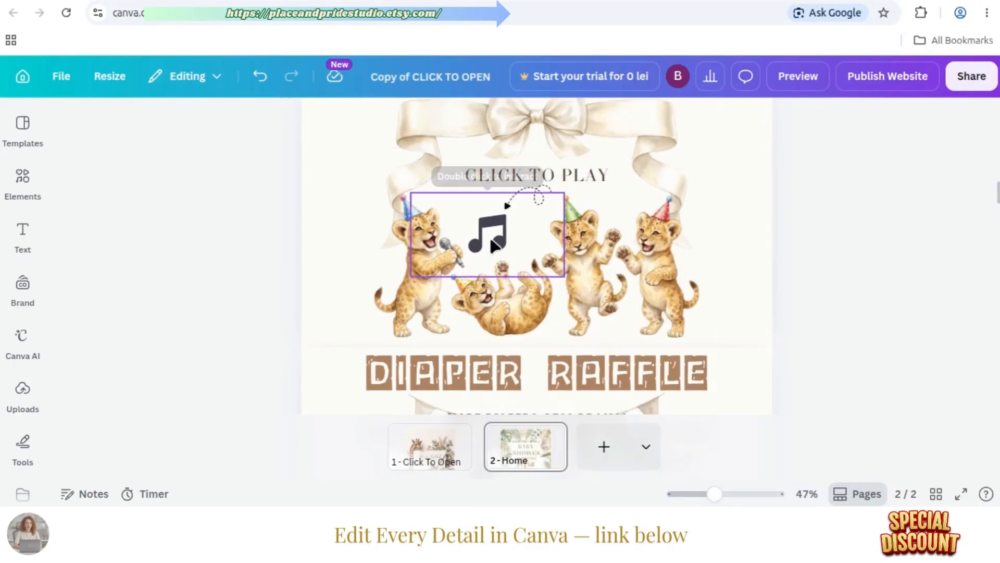
pyautogui.rightClick(494, 240)
pyautogui.click(542, 433)
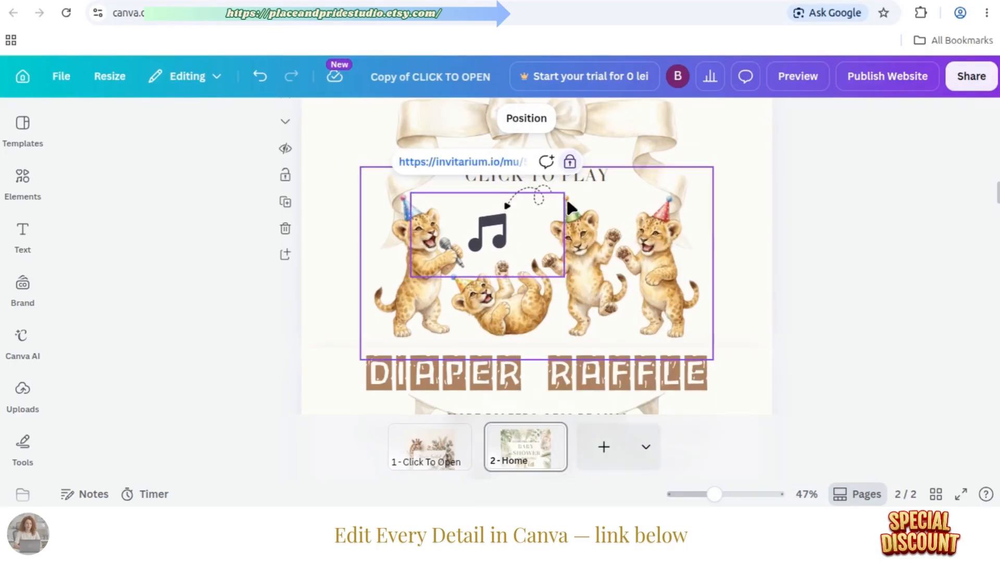
pyautogui.rightClick(604, 211)
pyautogui.press('Escape')
# Consult the raffle wording in the BABY SHOWER notes file, then unlock and ungroup the Diaper Raffle heading and paragraph
pyautogui.scroll(-3, 698, 212)
pyautogui.click(672, 221)
pyautogui.hotkey('alt', 'Tab')
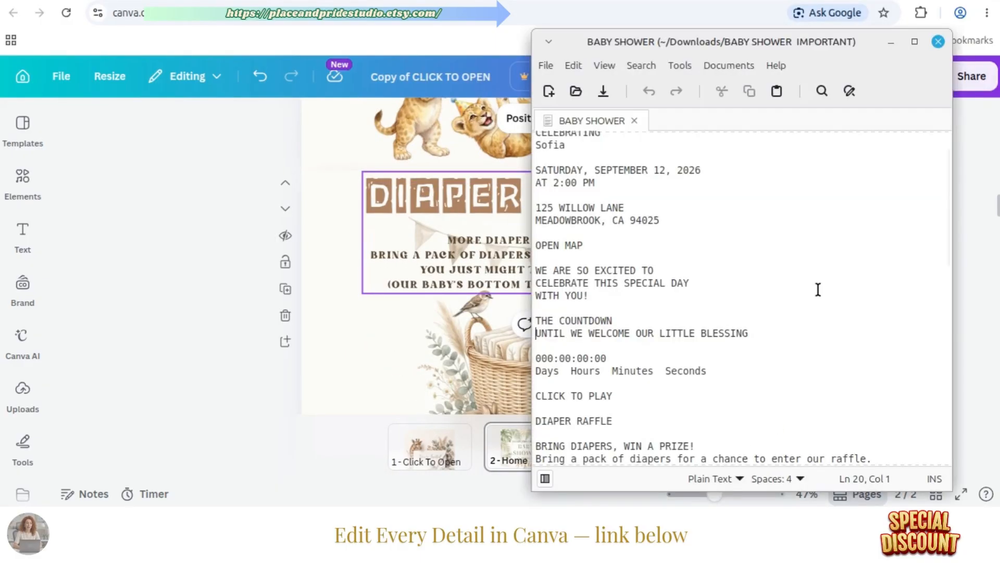
pyautogui.scroll(-1, 827, 268)
pyautogui.scroll(-1, 834, 265)
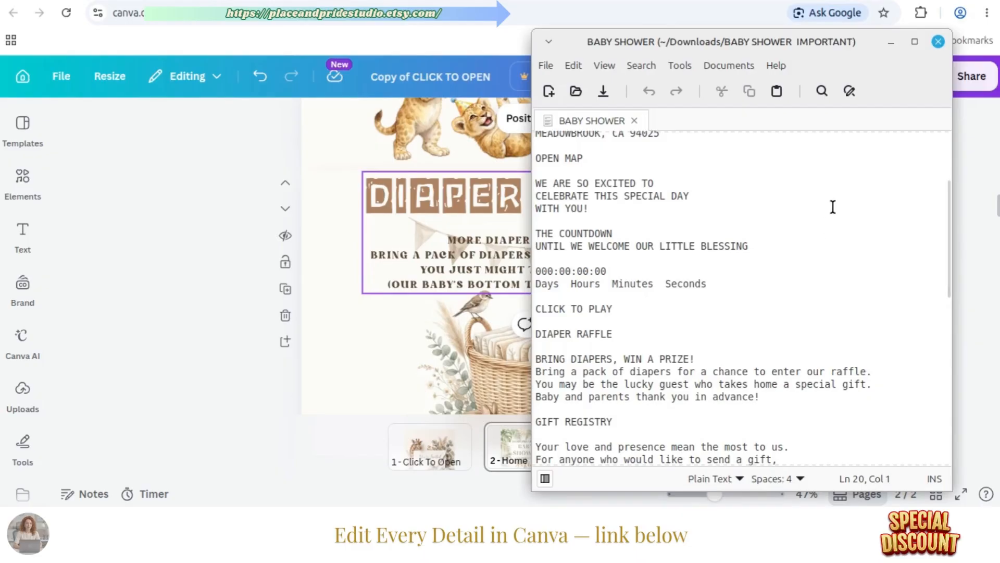
pyautogui.click(521, 308)
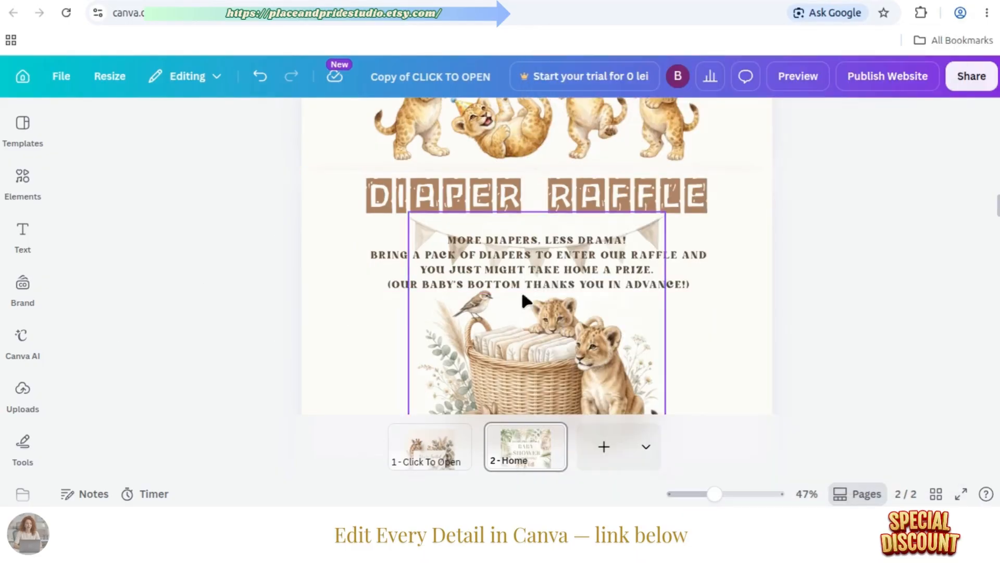
pyautogui.rightClick(567, 249)
pyautogui.click(632, 283)
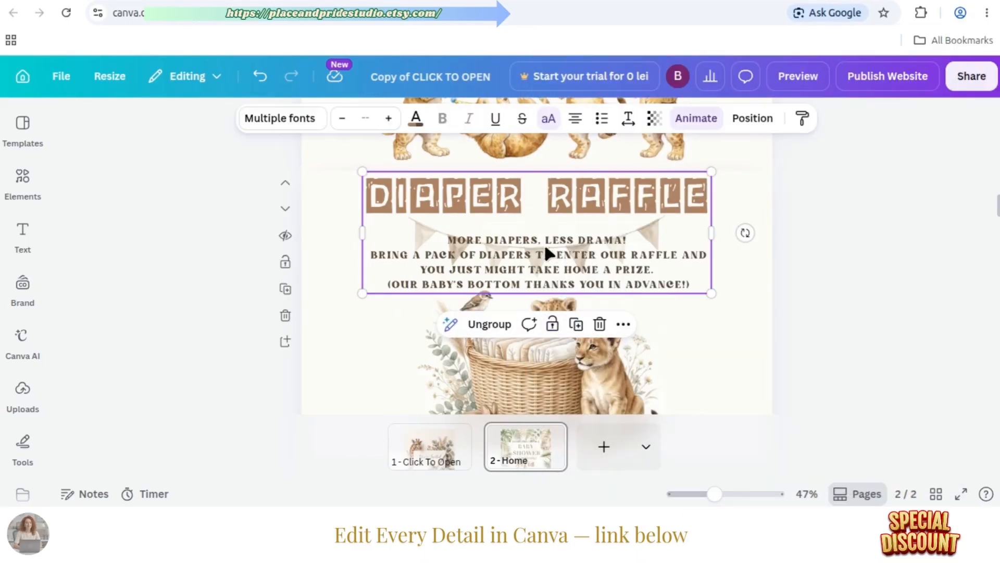
pyautogui.click(484, 324)
pyautogui.click(853, 282)
# Replace the Diaper Raffle paragraph with the four-line text starting "BRING DIAPERS, WIN A PRIZE!" copied from the BABY SHOWER notes file
pyautogui.doubleClick(590, 248)
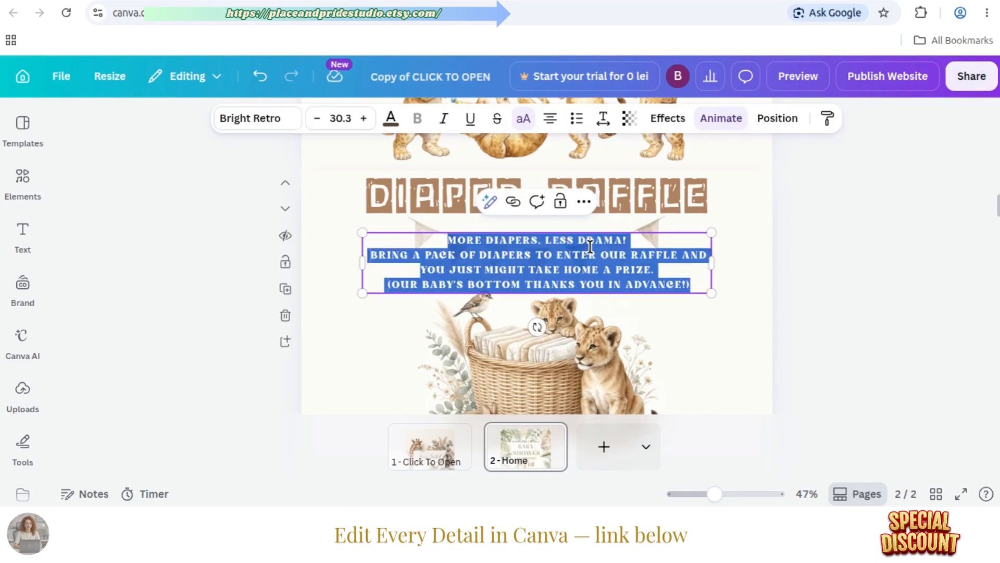
pyautogui.hotkey('alt', 'Tab')
pyautogui.moveTo(761, 397); pyautogui.dragTo(536, 358)
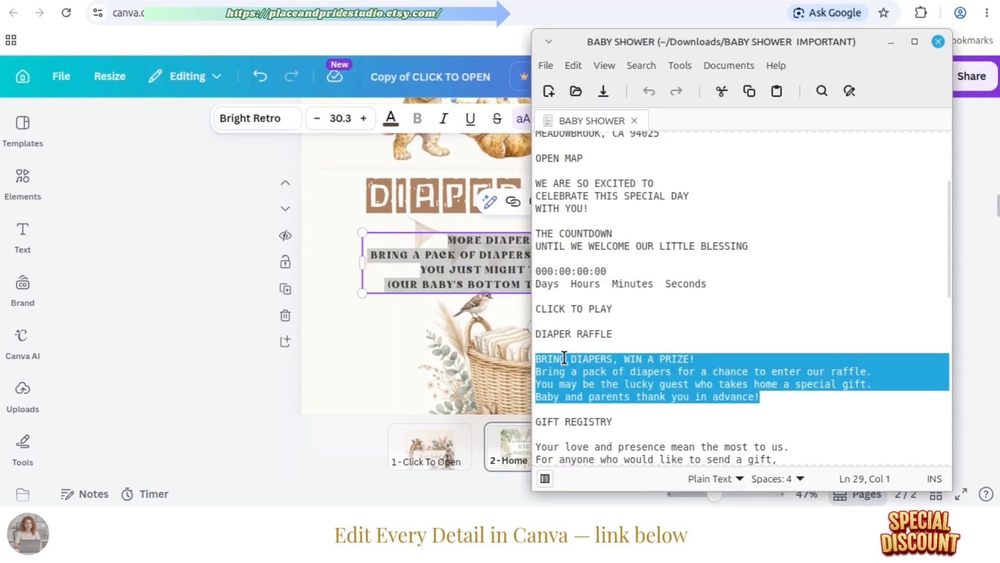
pyautogui.rightClick(570, 365)
pyautogui.click(605, 243)
pyautogui.click(514, 269)
pyautogui.doubleClick(504, 270)
pyautogui.hotkey('ctrl', 'a')
pyautogui.hotkey('ctrl', 'v')
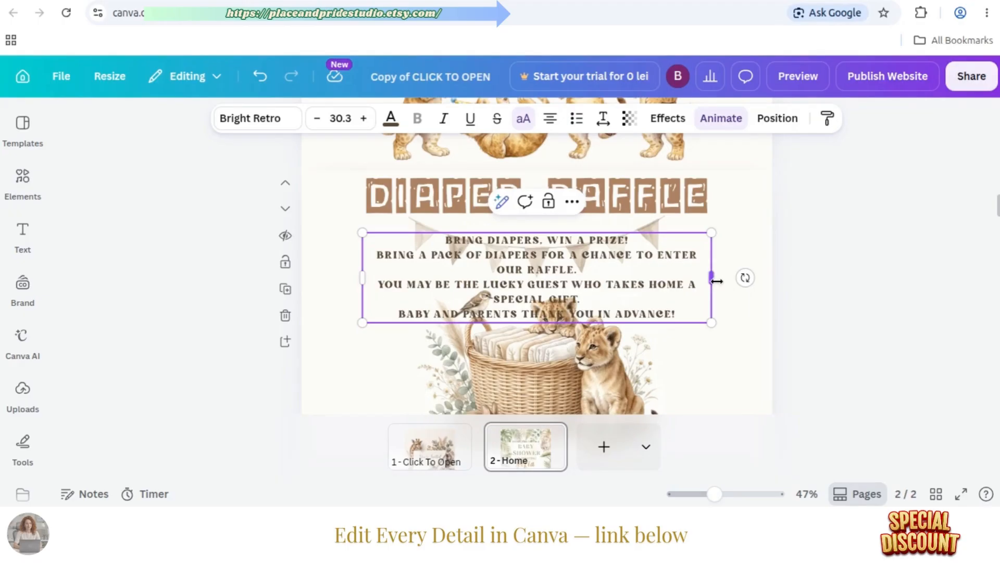
# Shrink the raffle paragraph to font size 27, widen its text box, move it up under the heading and centre it on the page
pyautogui.moveTo(711, 319); pyautogui.dragTo(673, 313)
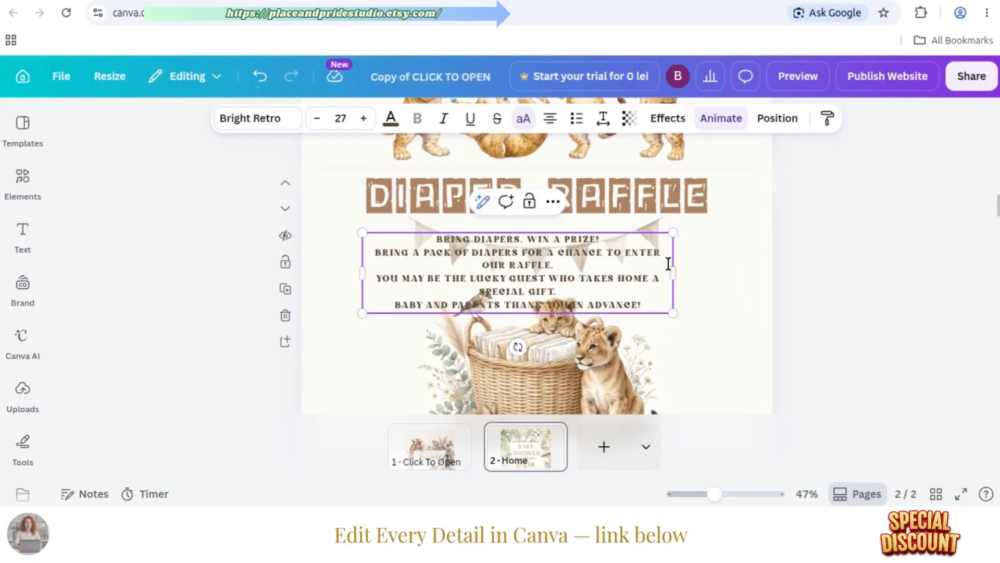
pyautogui.moveTo(675, 268); pyautogui.dragTo(715, 272)
pyautogui.moveTo(553, 279); pyautogui.dragTo(562, 271)
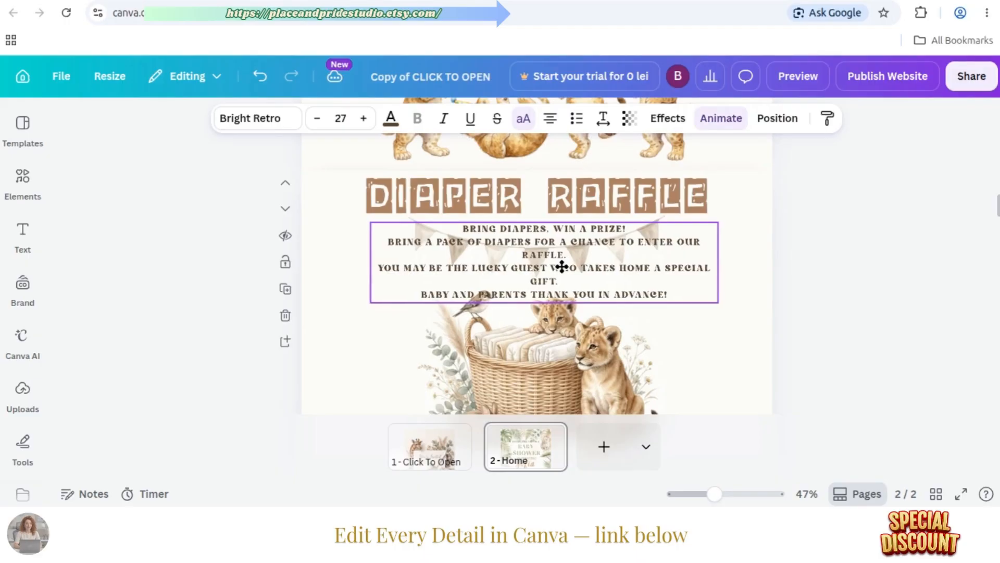
pyautogui.rightClick(563, 271)
pyautogui.moveTo(671, 329)
pyautogui.click(807, 351)
pyautogui.click(872, 339)
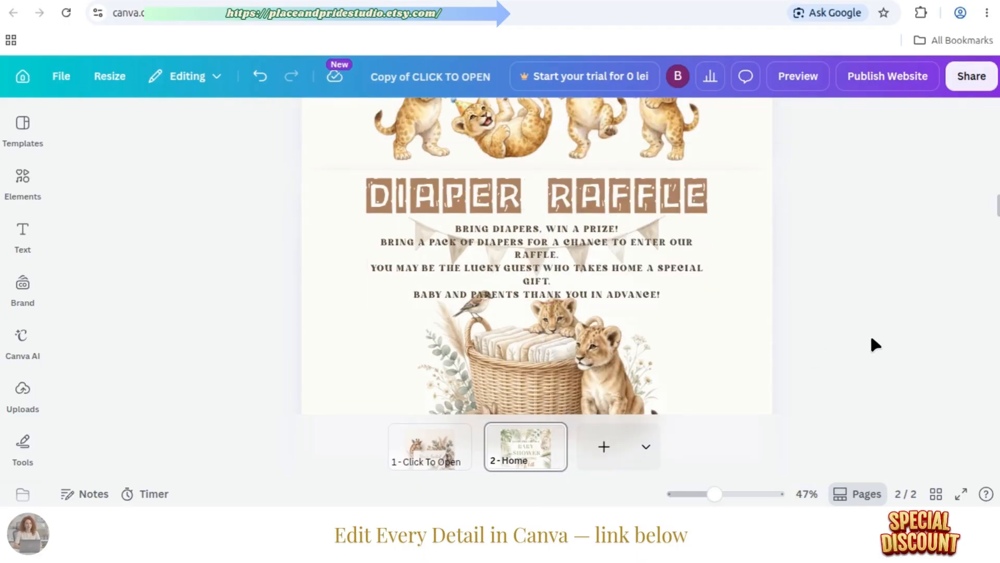
# Change the Diaper Raffle paragraph's font to Berthold Block and adjust its position under the heading
pyautogui.click(567, 253)
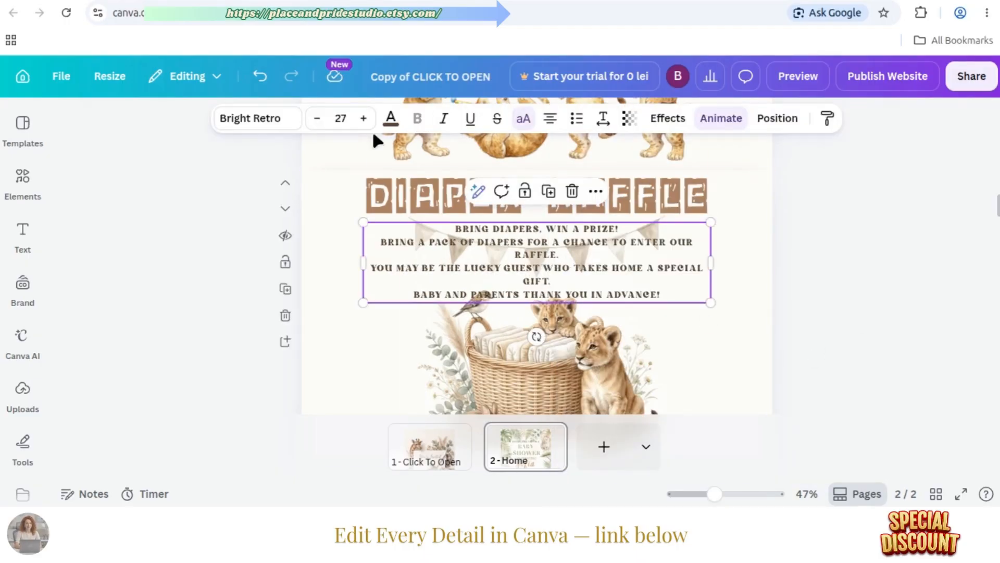
pyautogui.click(268, 120)
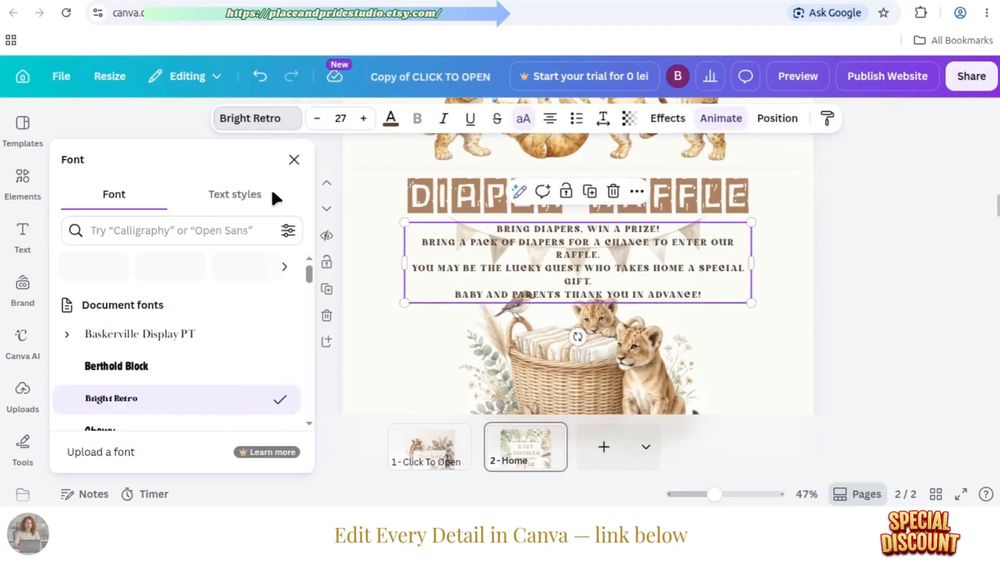
pyautogui.click(136, 371)
pyautogui.press('Escape')
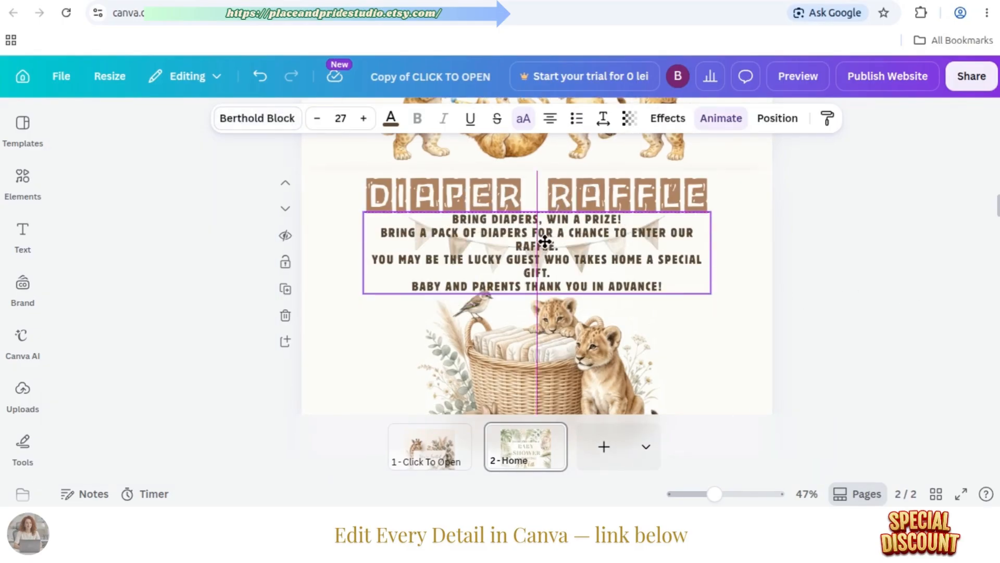
# Select the Diaper Raffle heading and paragraph together and lock them as one group
pyautogui.click(911, 294)
pyautogui.moveTo(891, 302); pyautogui.dragTo(497, 184)
pyautogui.rightClick(658, 242)
pyautogui.press('Escape')
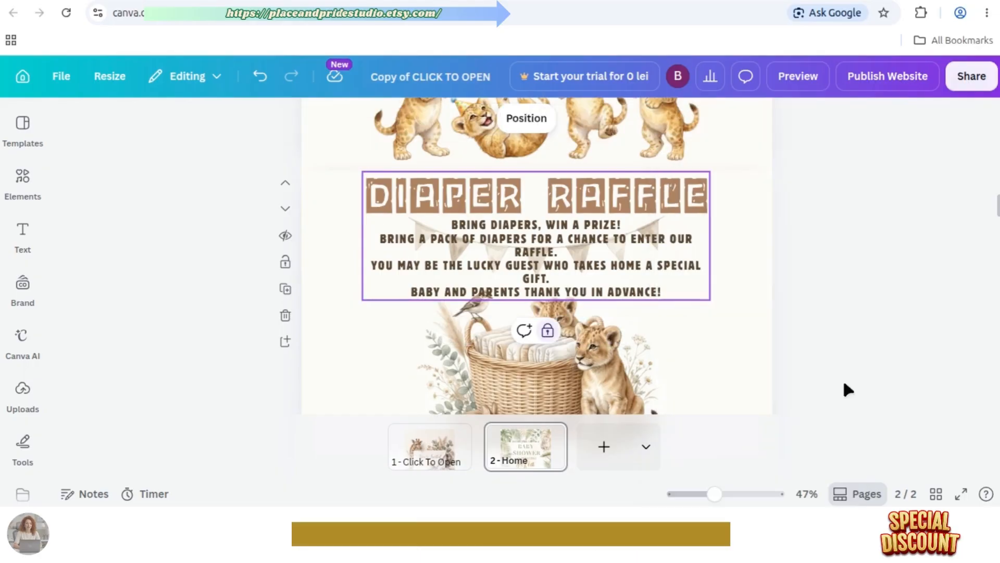
# Unlock the Gift Registry text group and ungroup its heading and paragraph
pyautogui.scroll(-3, 867, 323)
pyautogui.scroll(-2, 875, 326)
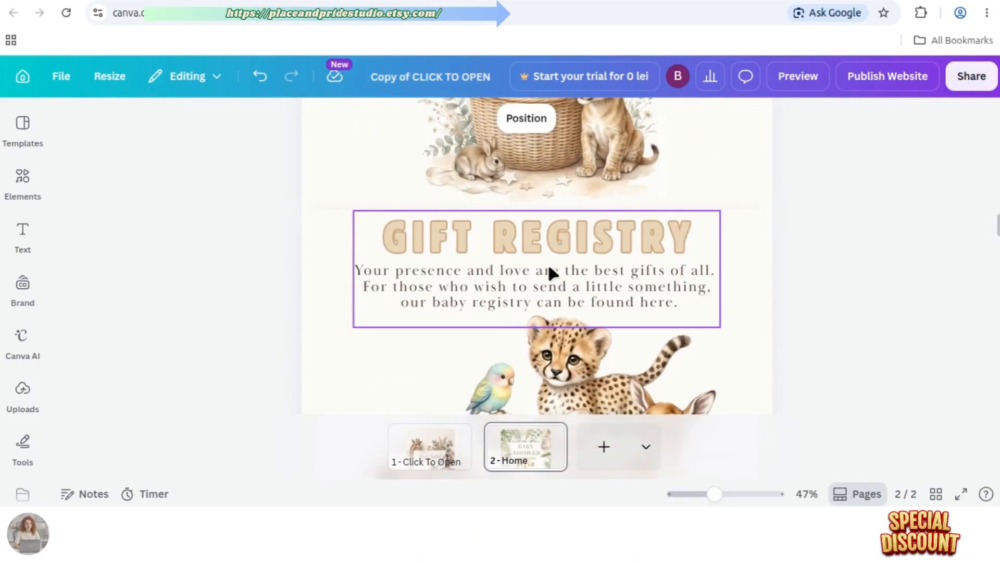
pyautogui.click(529, 263)
pyautogui.rightClick(529, 263)
pyautogui.click(598, 302)
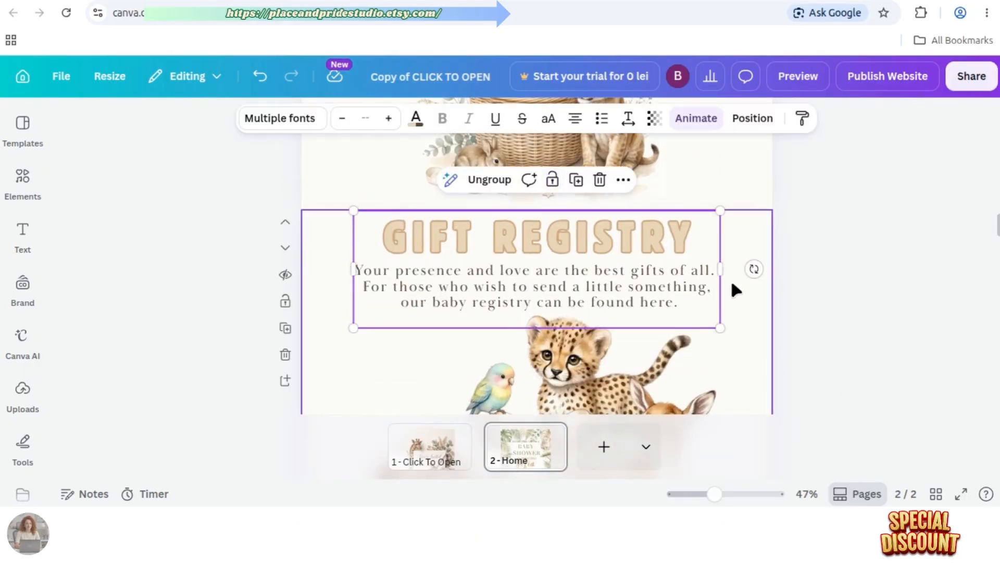
pyautogui.click(489, 180)
# Replace the Gift Registry paragraph with the three-line text starting "Your love and presence mean the most to us." from the BABY SHOWER notes file
pyautogui.hotkey('alt', 'Tab')
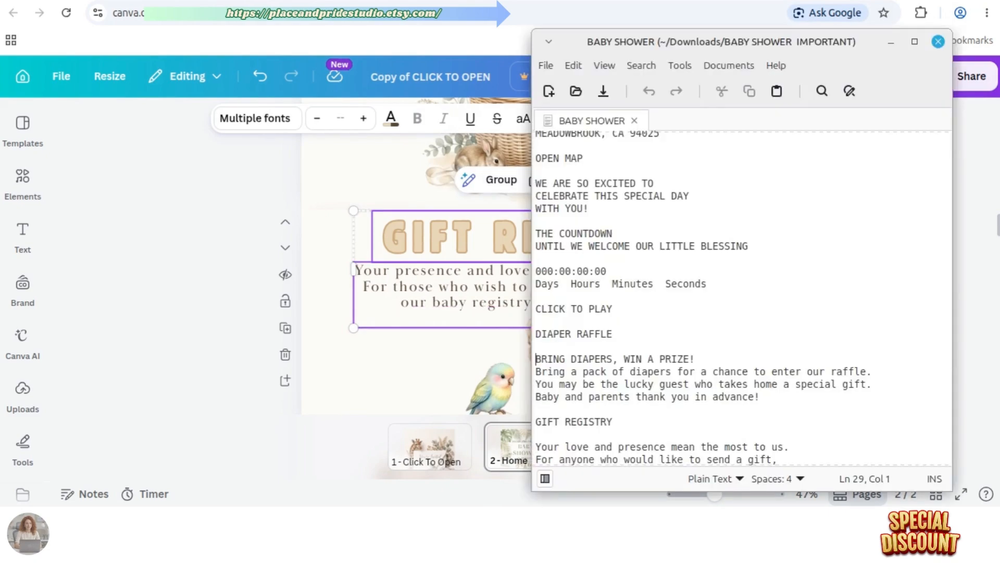
pyautogui.scroll(-2, 737, 383)
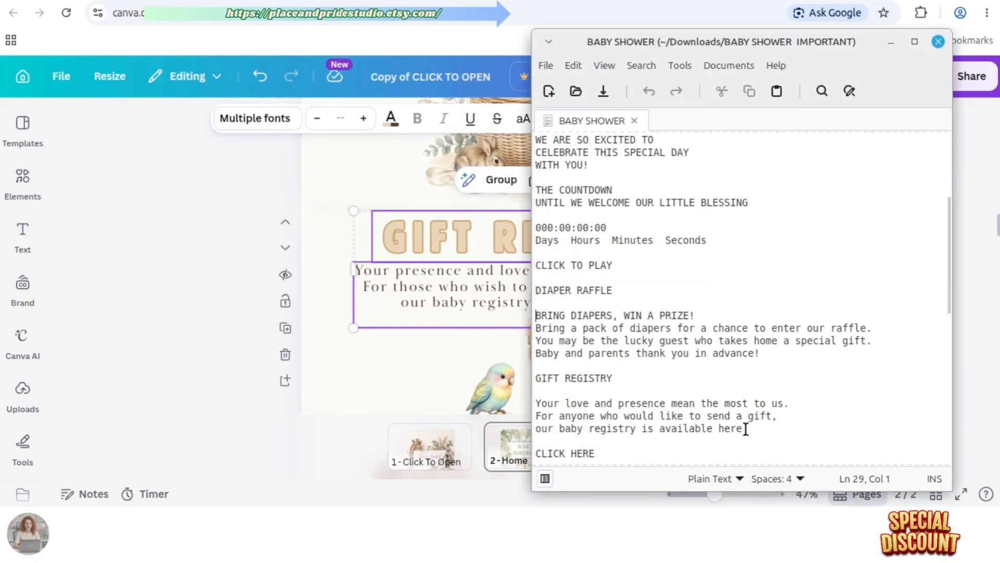
pyautogui.moveTo(753, 429); pyautogui.dragTo(536, 402)
pyautogui.rightClick(572, 224)
pyautogui.click(627, 236)
pyautogui.click(484, 298)
pyautogui.hotkey('ctrl', 'a')
pyautogui.hotkey('ctrl', 'v')
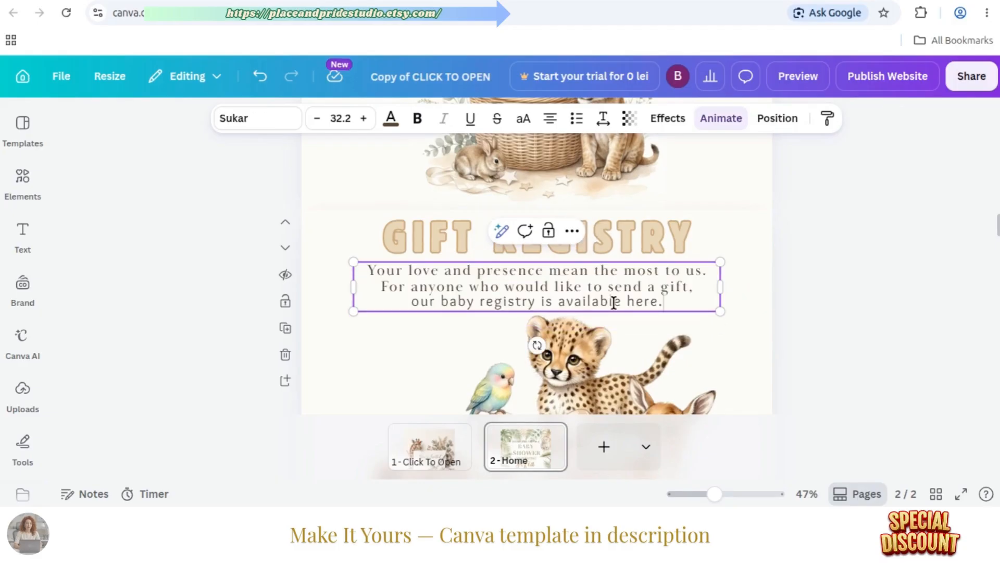
# Group the Gift Registry heading with its paragraph and lock the group
pyautogui.click(925, 339)
pyautogui.moveTo(844, 318); pyautogui.dragTo(522, 235)
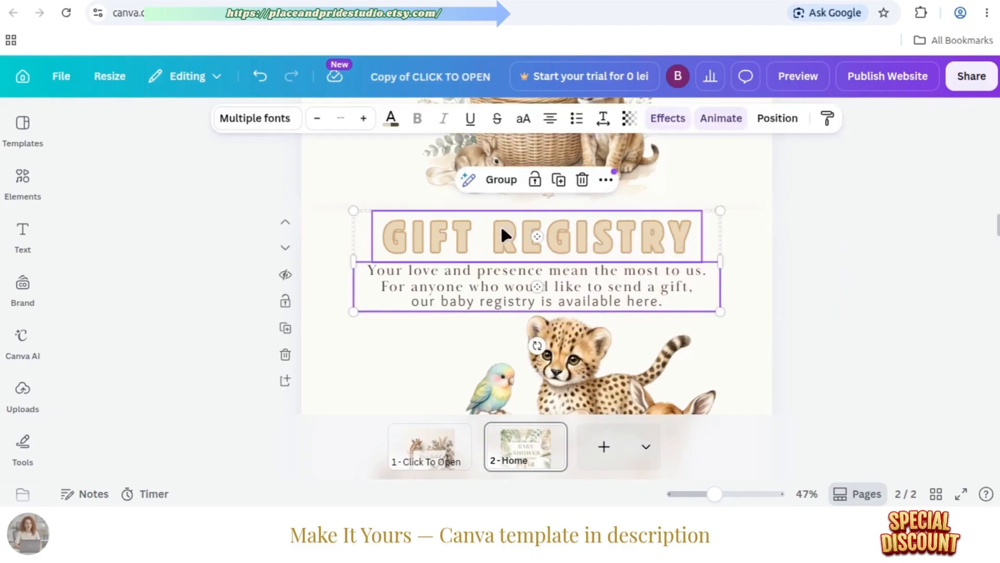
pyautogui.click(500, 189)
pyautogui.rightClick(566, 237)
pyautogui.click(627, 430)
# Unlock and ungroup the gift box illustration and its CLICK HERE arrow sign below the Gift Registry text
pyautogui.scroll(-3, 815, 278)
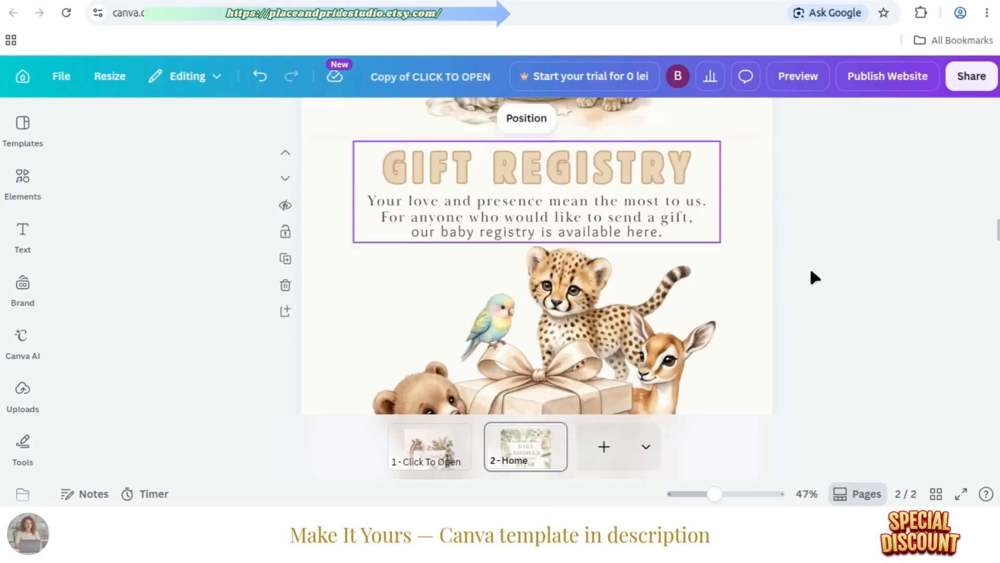
pyautogui.scroll(-3, 815, 278)
pyautogui.moveTo(714, 498); pyautogui.dragTo(707, 498)
pyautogui.scroll(5, 537, 255)
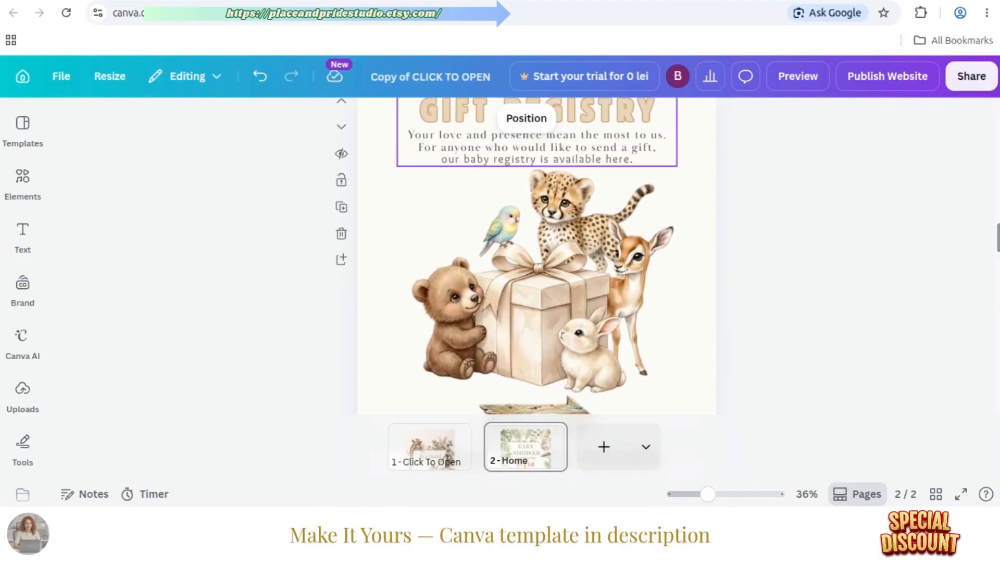
pyautogui.scroll(-3, 587, 224)
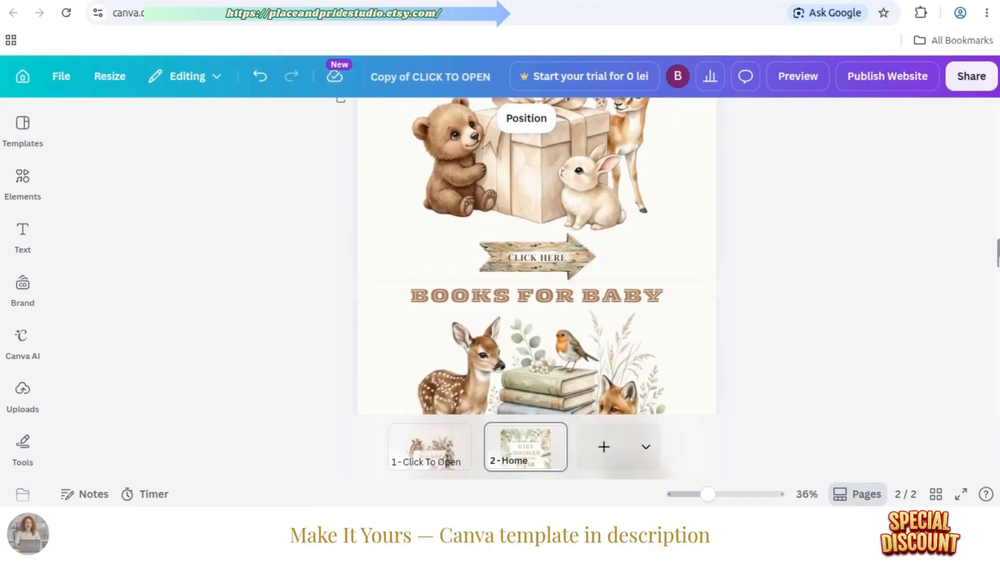
pyautogui.rightClick(587, 224)
pyautogui.click(630, 257)
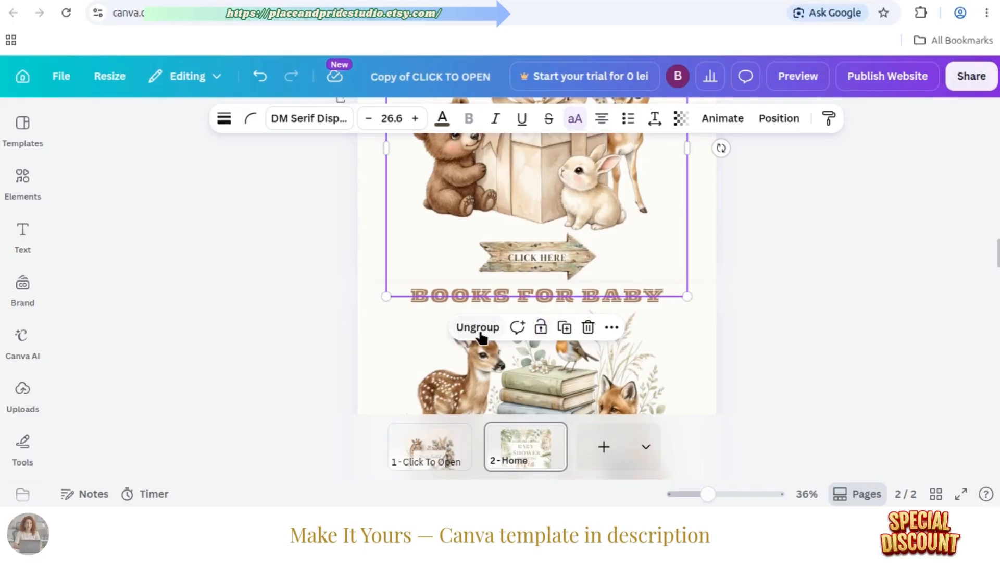
pyautogui.click(511, 327)
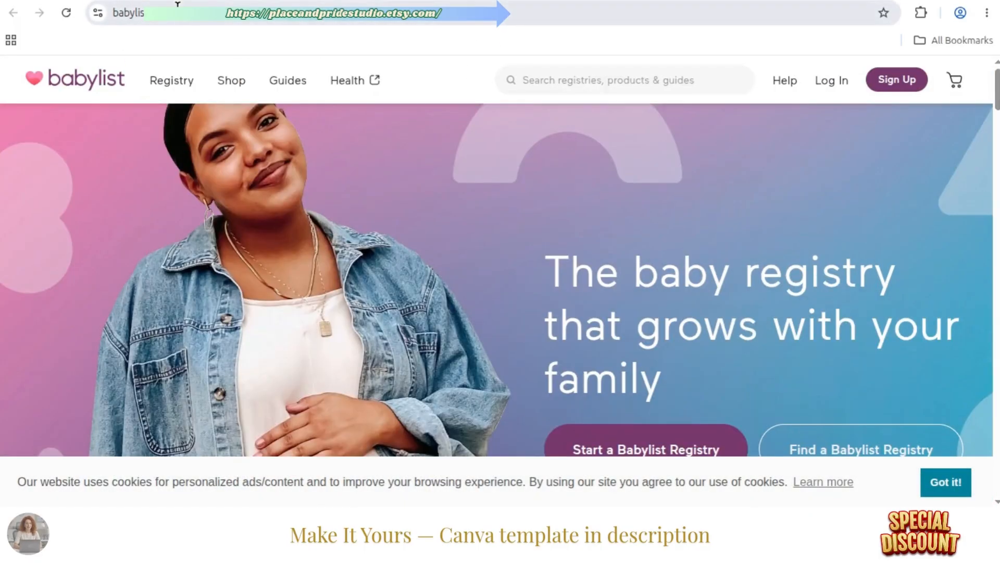
pyautogui.rightClick(177, 11)
pyautogui.click(224, 117)
pyautogui.click(178, 1)
pyautogui.click(595, 328)
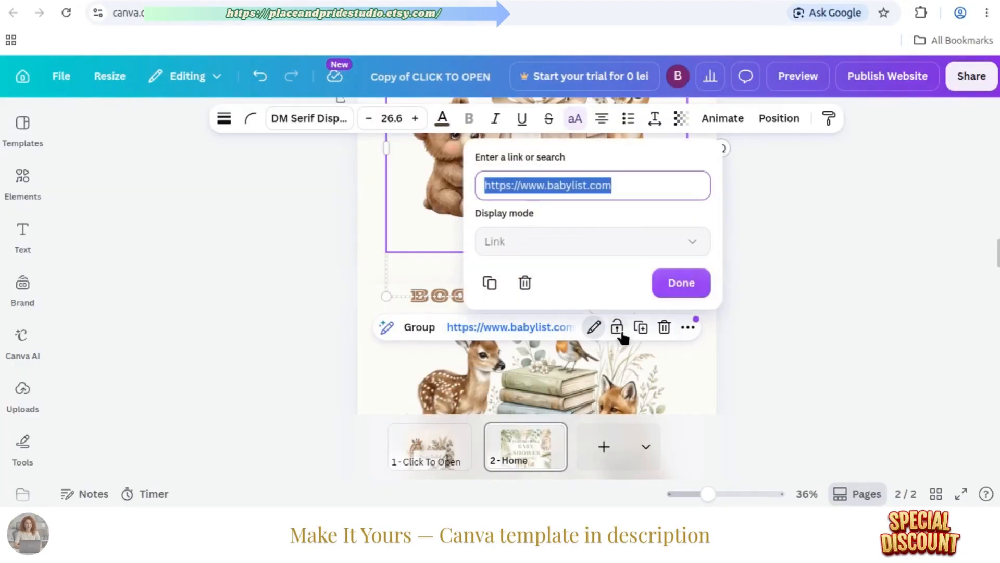
pyautogui.click(687, 284)
pyautogui.click(797, 312)
pyautogui.click(549, 261)
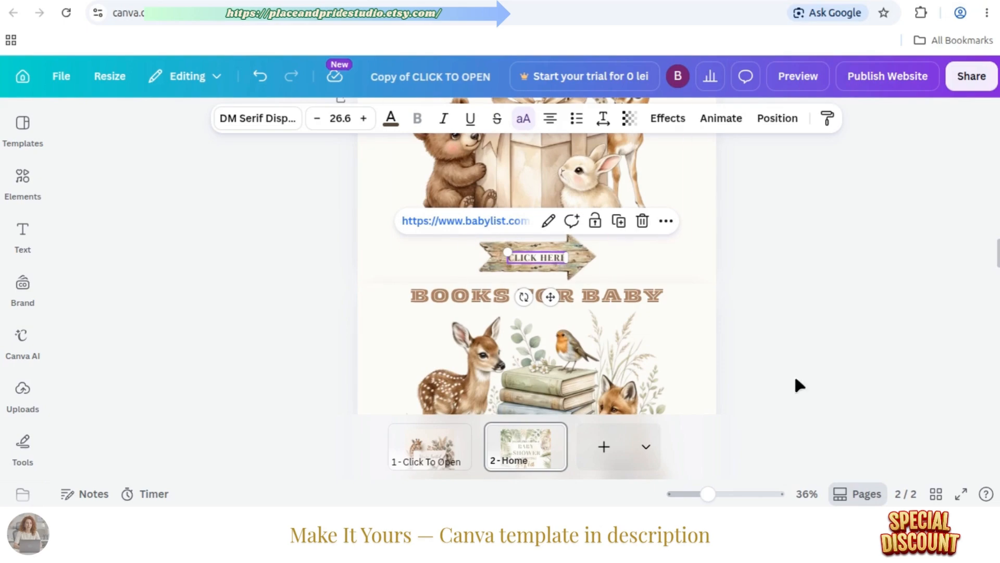
# Group the gift box illustration with the CLICK HERE arrow sign and lock the group
pyautogui.moveTo(704, 494); pyautogui.dragTo(696, 494)
pyautogui.scroll(10, 741, 284)
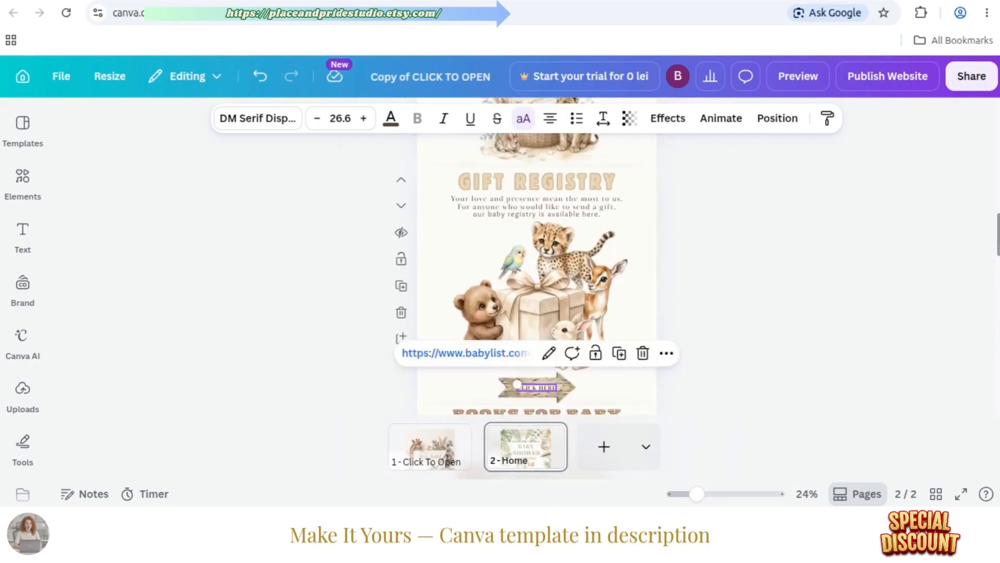
pyautogui.moveTo(737, 345); pyautogui.dragTo(478, 220)
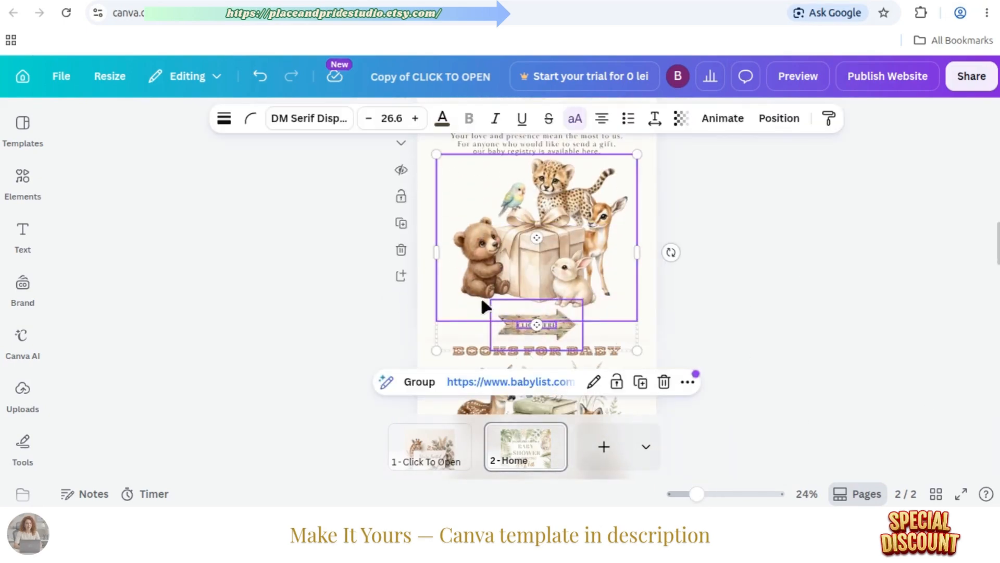
pyautogui.click(412, 388)
pyautogui.rightClick(500, 261)
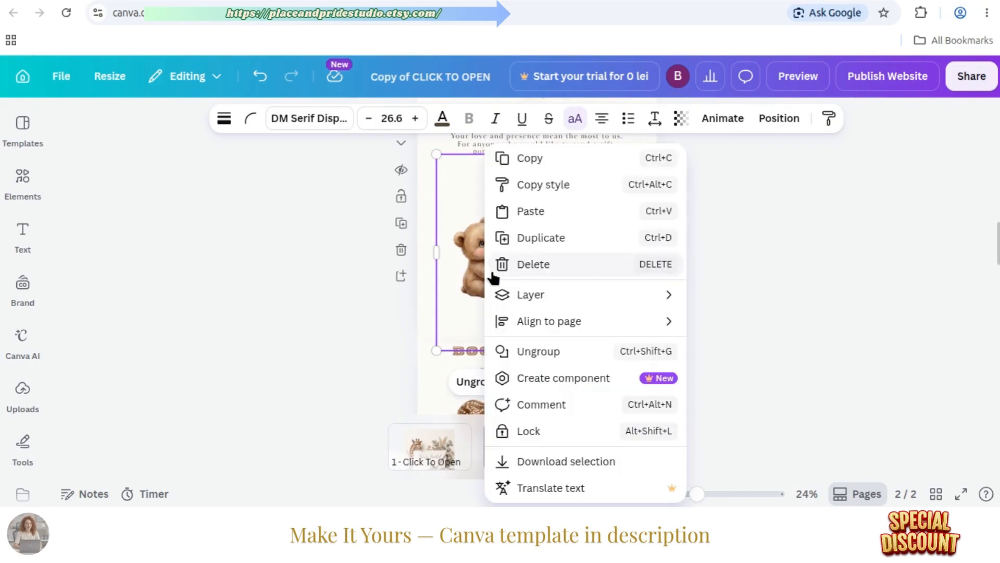
pyautogui.click(528, 431)
pyautogui.scroll(-8, 773, 295)
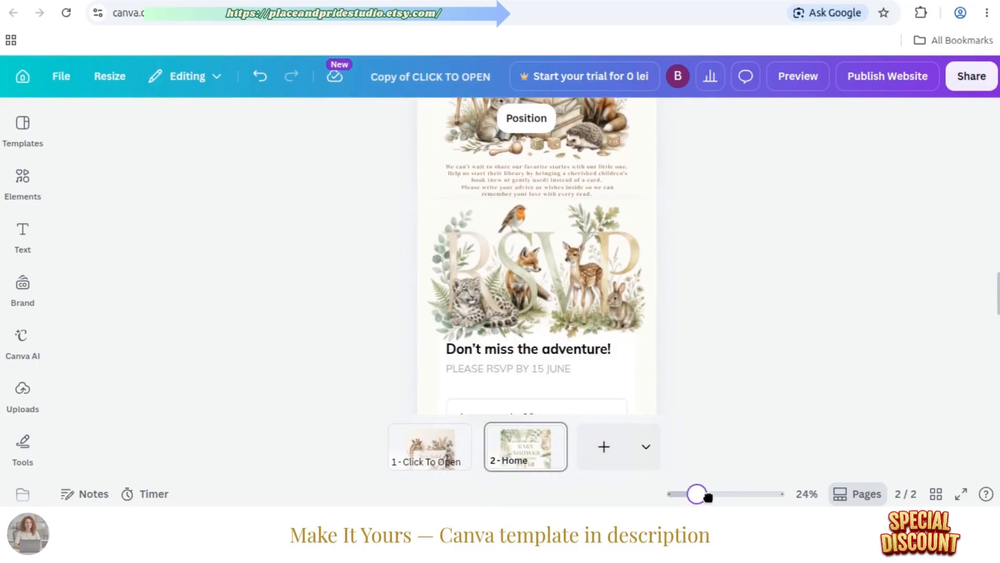
# Unlock the paragraph below the Books for Baby illustration
pyautogui.moveTo(701, 497); pyautogui.dragTo(715, 494)
pyautogui.scroll(-12, 573, 293)
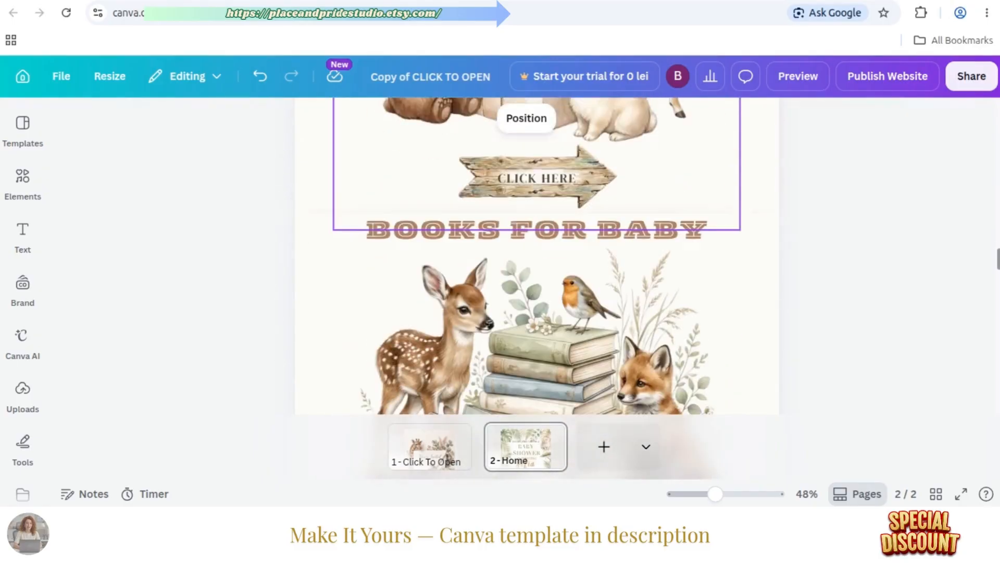
pyautogui.rightClick(573, 293)
pyautogui.click(664, 329)
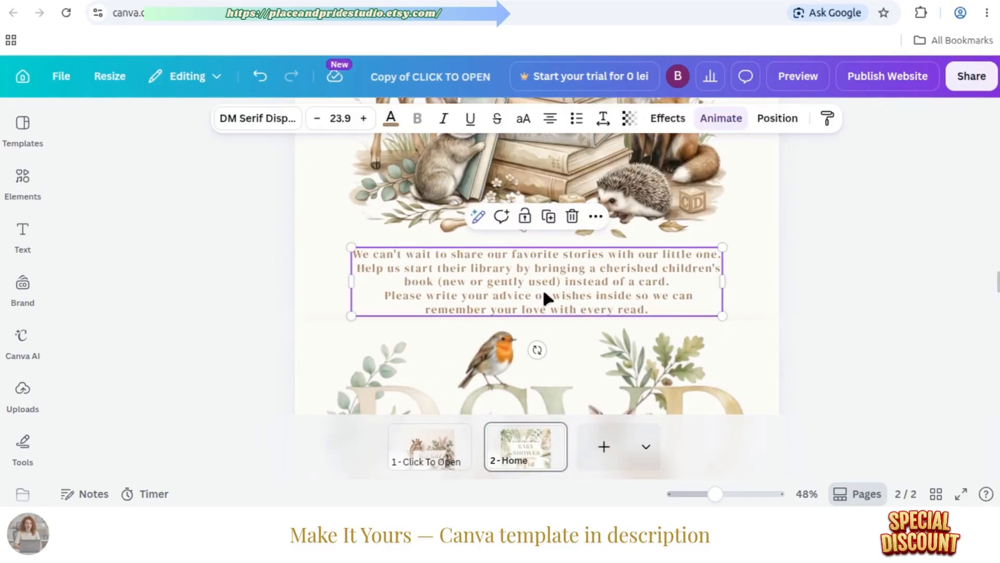
# Replace the Books for Baby paragraph with the matching library text copied from the BABY SHOWER text file
pyautogui.hotkey('alt', 'Tab')
pyautogui.scroll(-4, 781, 380)
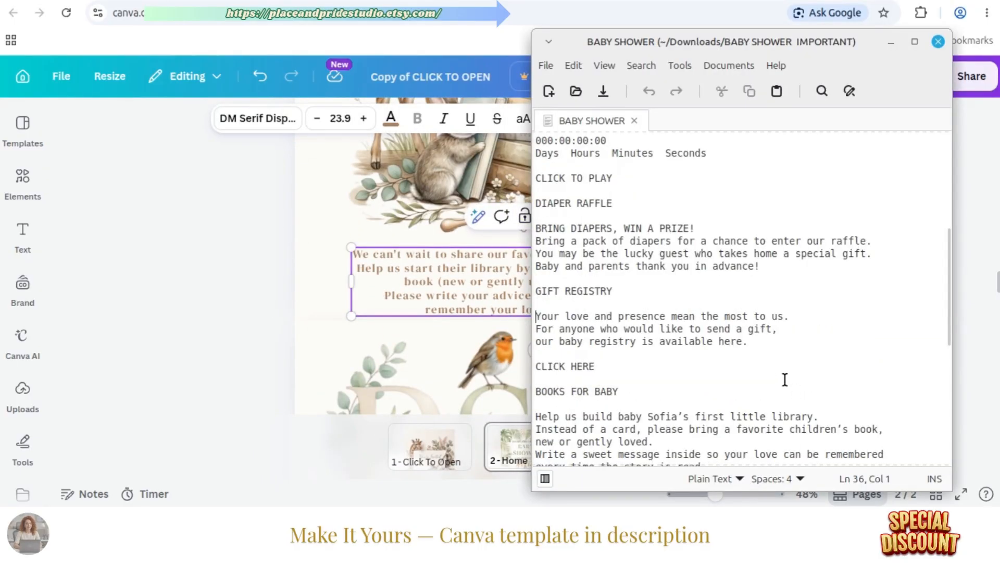
pyautogui.moveTo(713, 423); pyautogui.dragTo(537, 373)
pyautogui.rightClick(573, 374)
pyautogui.click(605, 256)
pyautogui.click(490, 291)
pyautogui.hotkey('ctrl', 'a')
pyautogui.hotkey('ctrl', 'v')
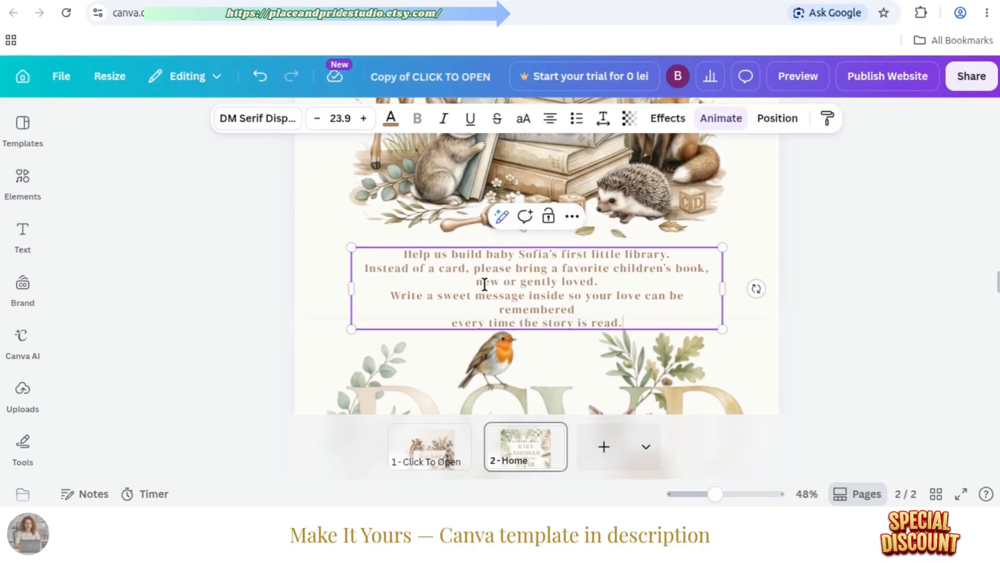
pyautogui.click(577, 274)
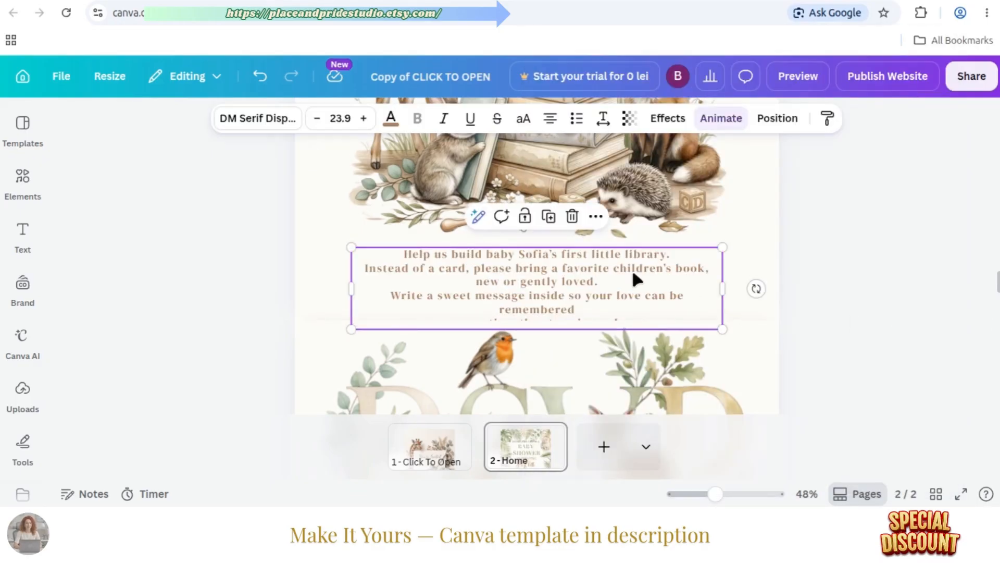
# Unlock the Books for Baby section's background, extend its lower edge to fit the whole paragraph, and relock it
pyautogui.moveTo(713, 495); pyautogui.dragTo(706, 495)
pyautogui.moveTo(998, 356); pyautogui.dragTo(999, 280)
pyautogui.rightClick(701, 297)
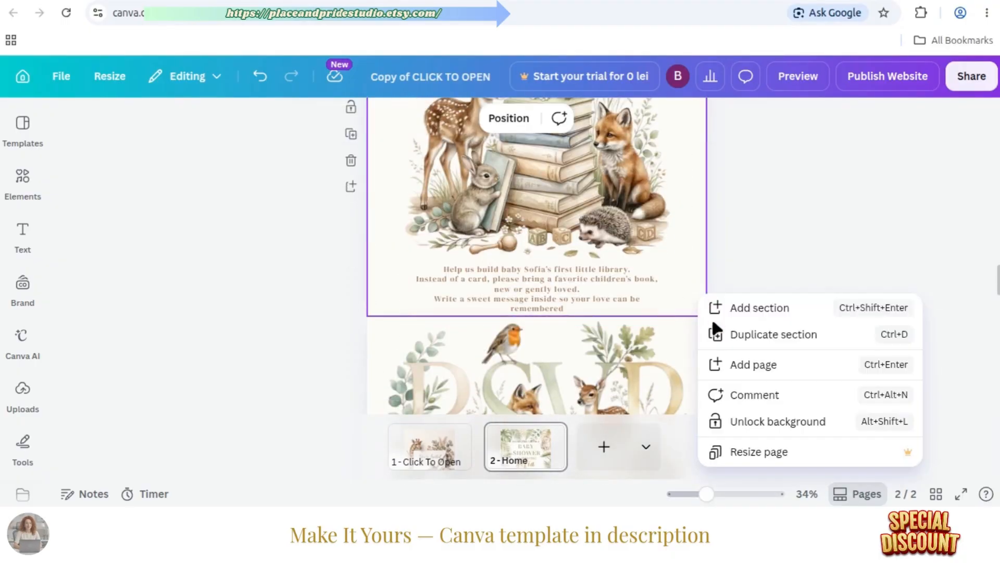
pyautogui.click(762, 425)
pyautogui.moveTo(532, 319); pyautogui.dragTo(535, 326)
pyautogui.click(846, 318)
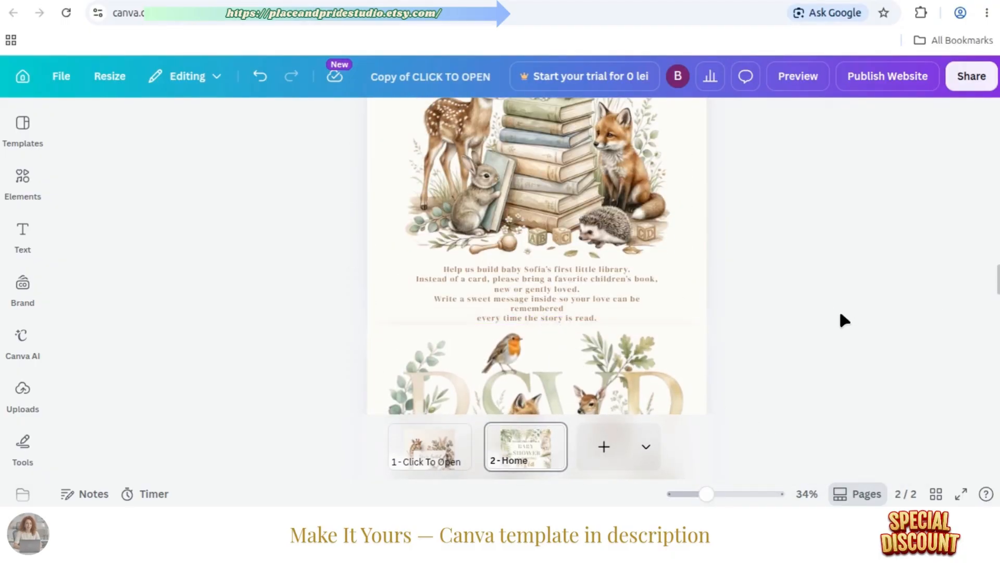
pyautogui.rightClick(676, 300)
pyautogui.click(750, 458)
# Check the Books for Baby paragraph's page alignment and lock the paragraph in place
pyautogui.click(583, 296)
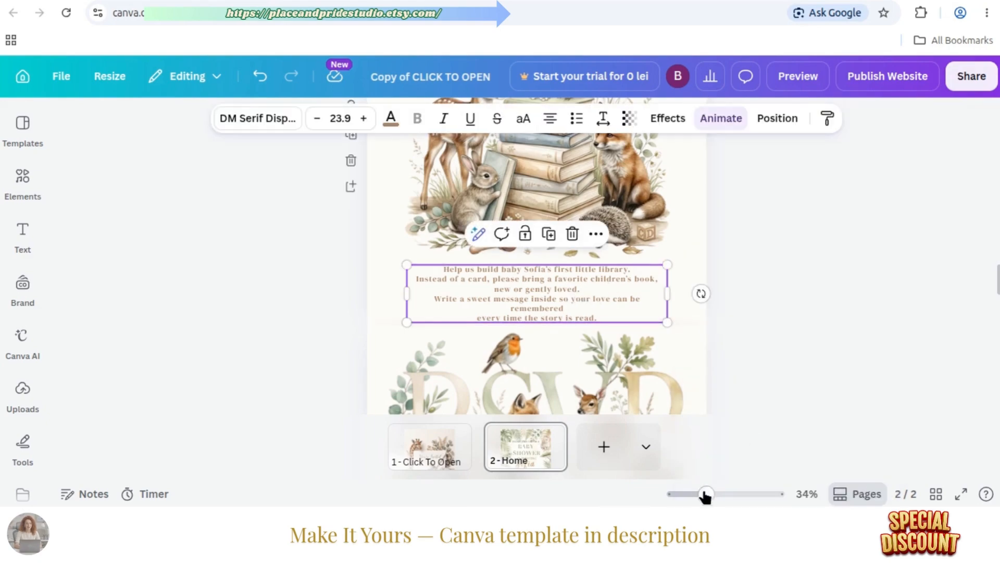
pyautogui.moveTo(699, 493); pyautogui.dragTo(709, 493)
pyautogui.scroll(-10, 576, 244)
pyautogui.scroll(1, 577, 244)
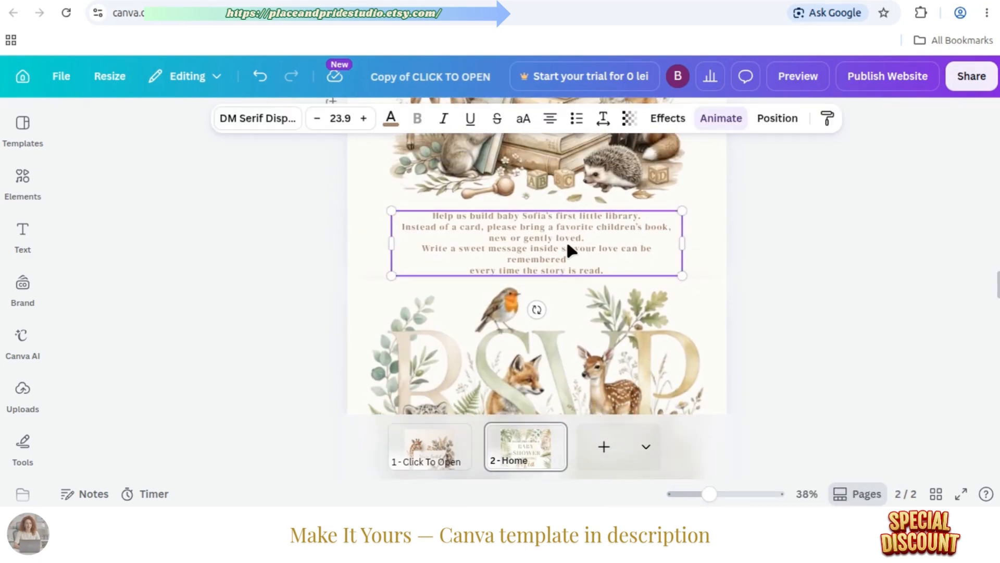
pyautogui.click(359, 216)
pyautogui.rightClick(492, 250)
pyautogui.moveTo(594, 328)
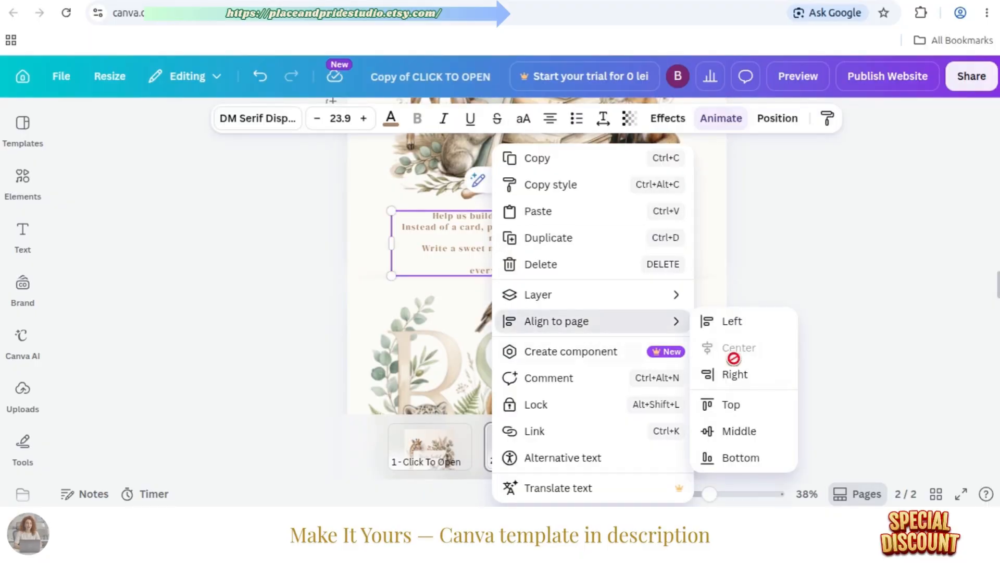
pyautogui.click(556, 405)
pyautogui.click(797, 308)
pyautogui.rightClick(593, 172)
pyautogui.click(844, 308)
# Unlock the RSVP form embed below the RSVP illustration and open its Invitarium link for editing
pyautogui.scroll(-3, 603, 179)
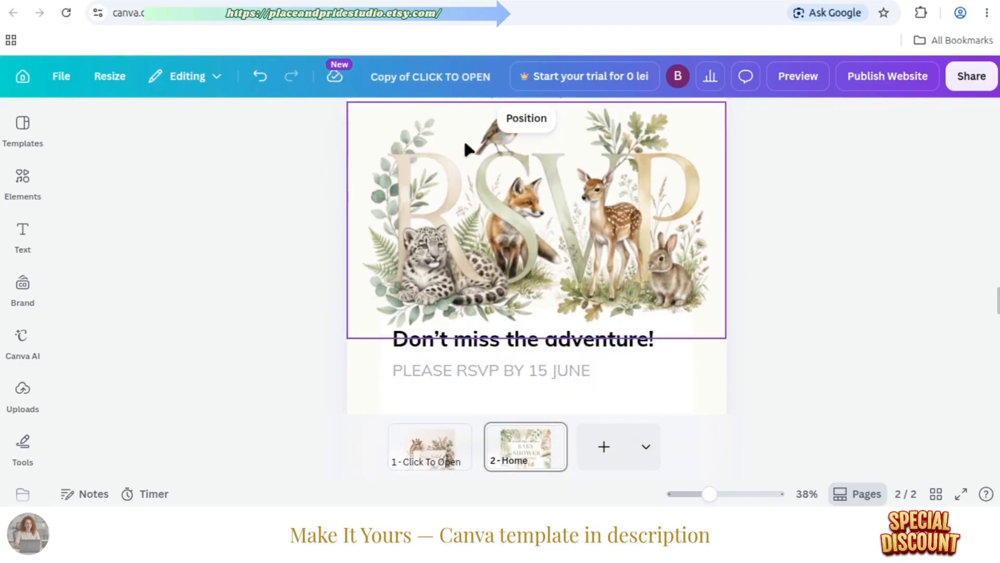
pyautogui.scroll(-2, 509, 357)
pyautogui.rightClick(521, 302)
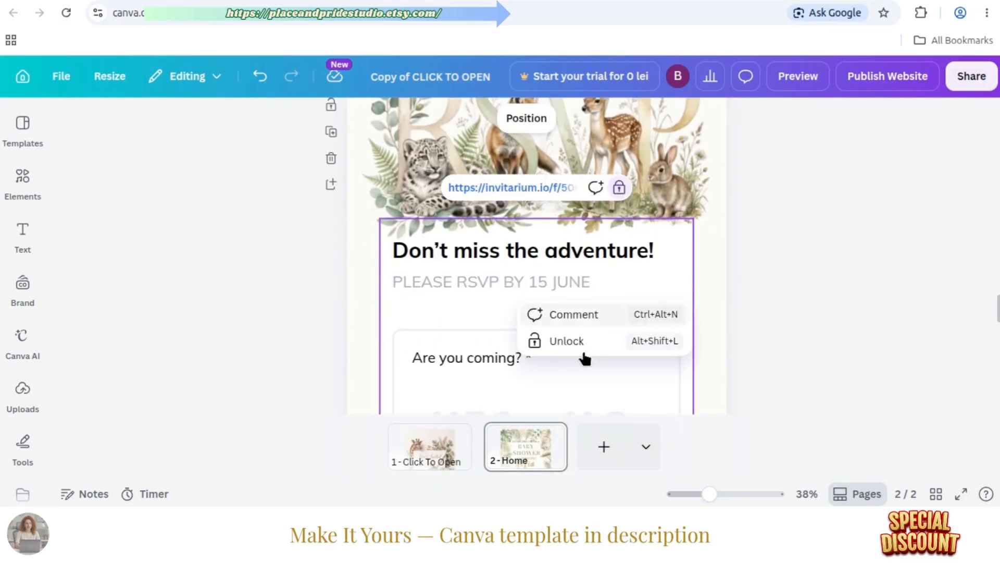
pyautogui.click(543, 311)
pyautogui.click(548, 187)
pyautogui.click(439, 254)
pyautogui.moveTo(439, 254); pyautogui.dragTo(637, 261)
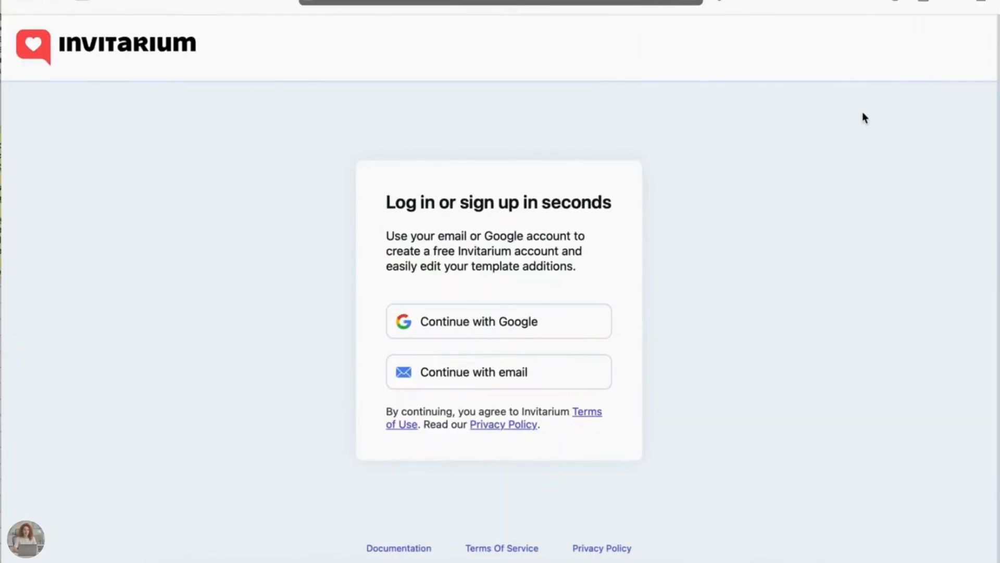
# Log in to Invitarium with the account e-mail and the e-mailed verification code
pyautogui.click(501, 386)
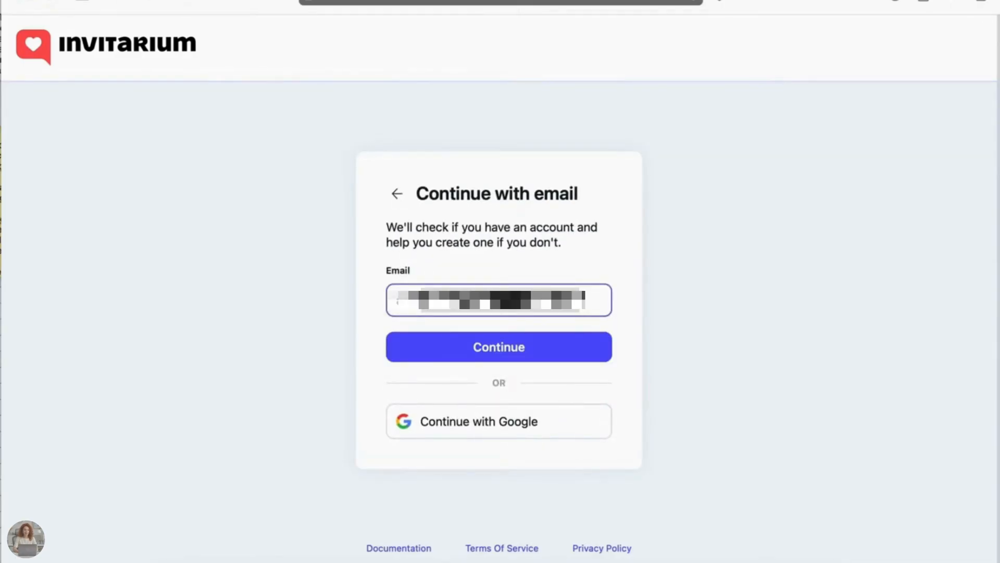
pyautogui.click(471, 349)
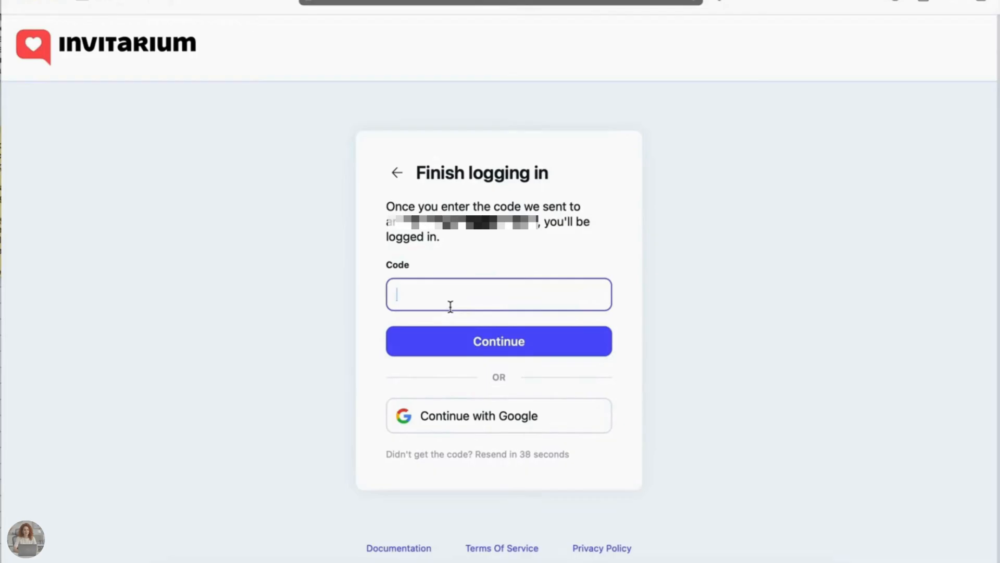
pyautogui.click(462, 352)
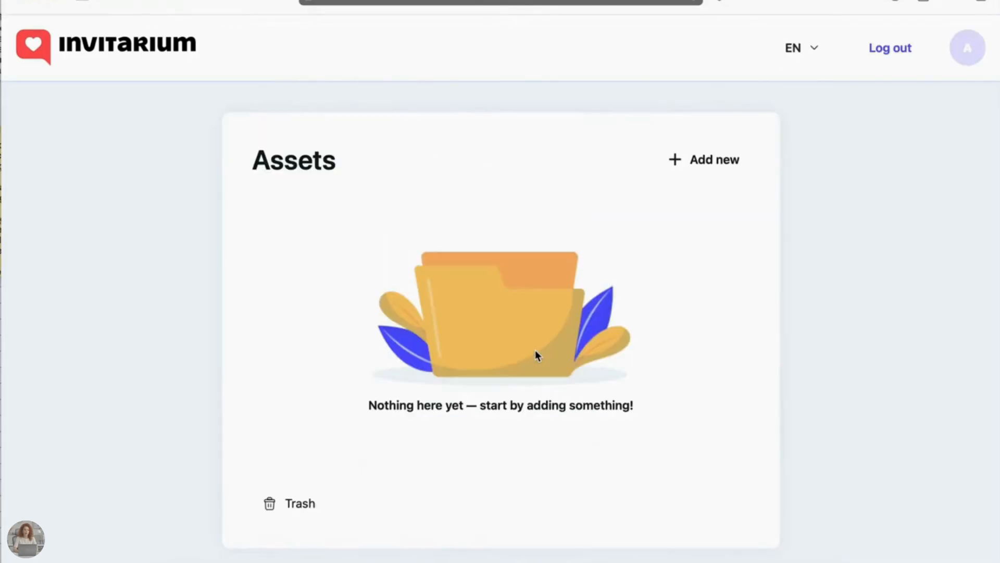
# Add a new RSVP Form asset in Invitarium
pyautogui.click(712, 166)
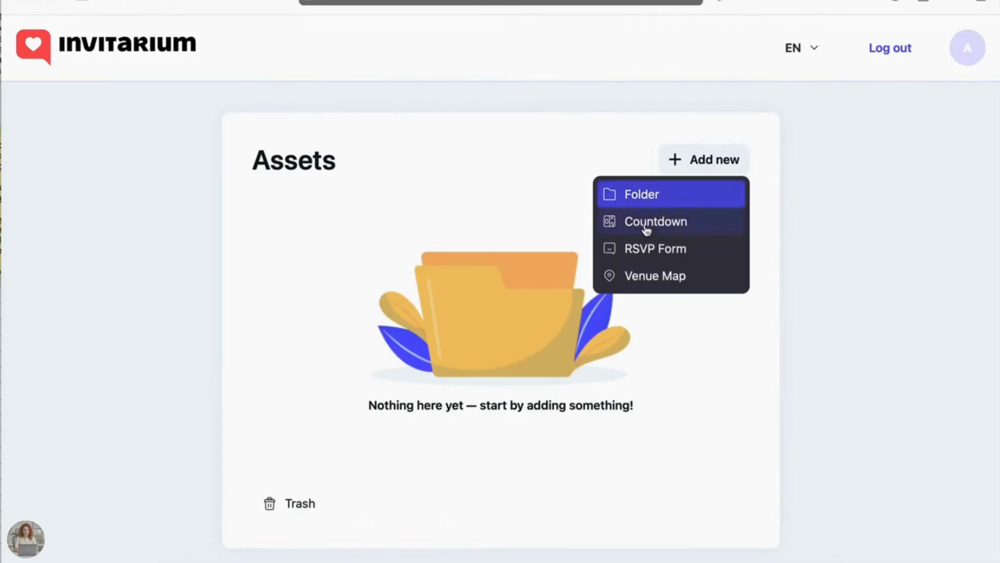
pyautogui.click(649, 251)
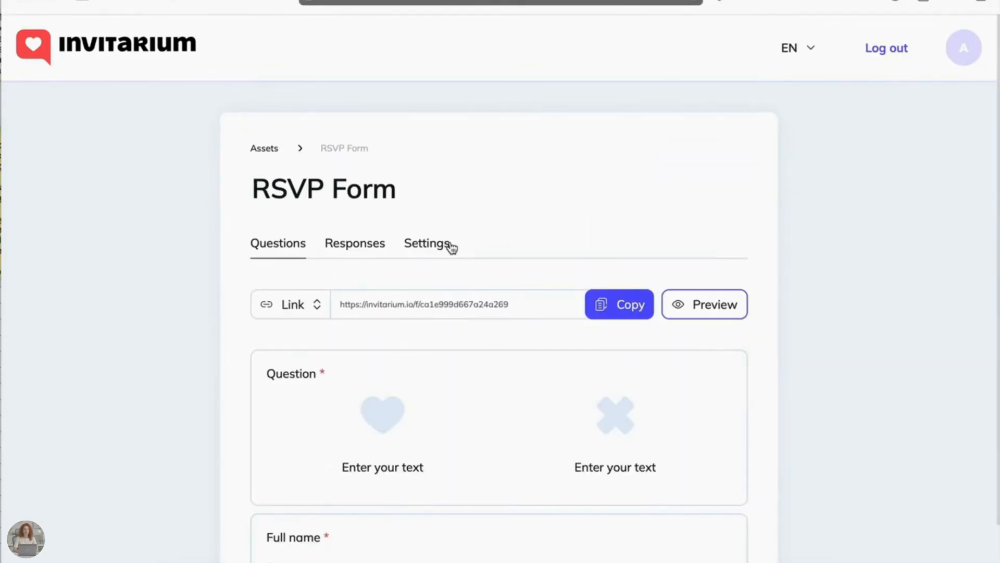
pyautogui.scroll(-1, 359, 365)
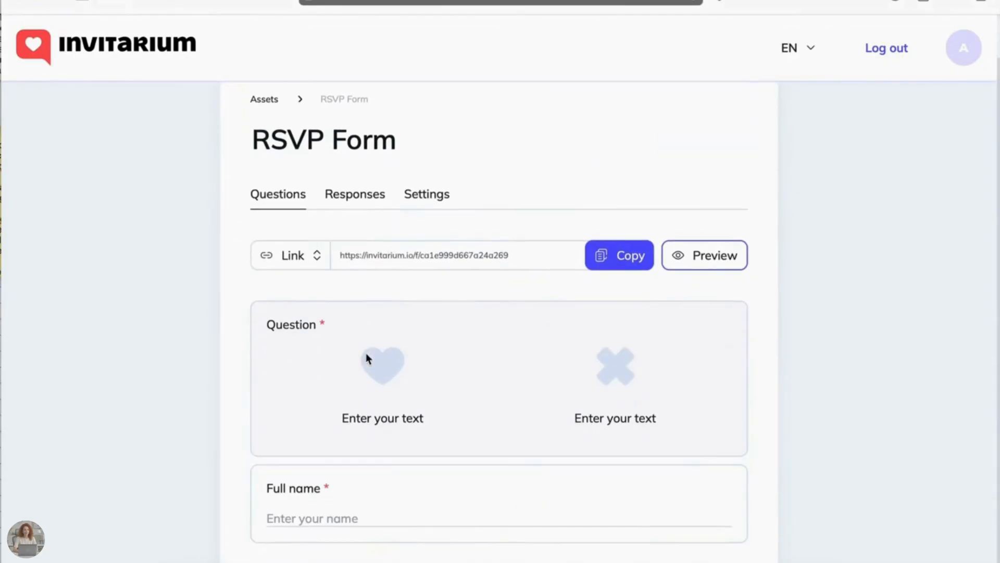
# Set the yes/no question to "Will you be attending?" with answers Yes and No, and the name question to "Your Name(s)"
pyautogui.click(299, 328)
pyautogui.write('Will')
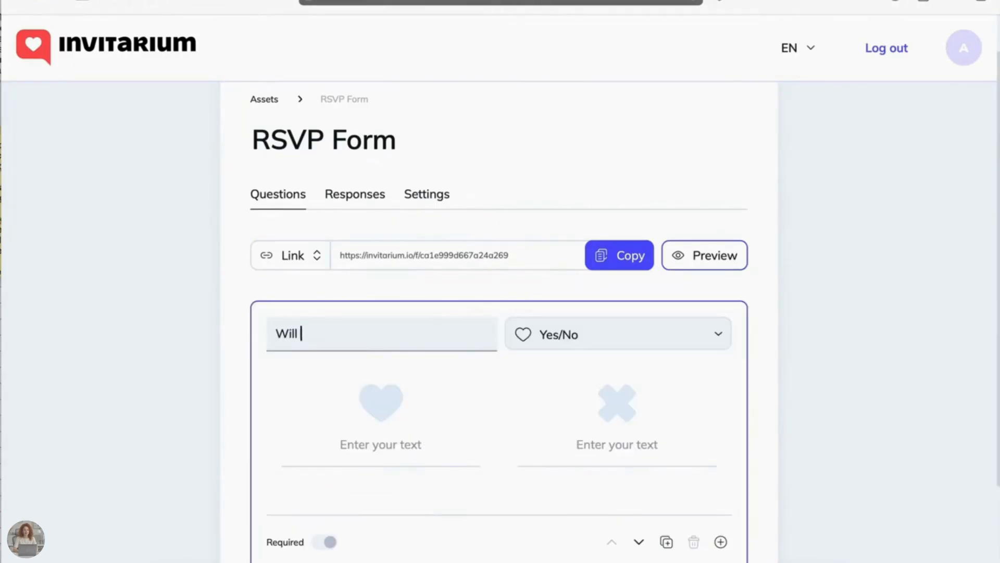
pyautogui.write(' you be attending?')
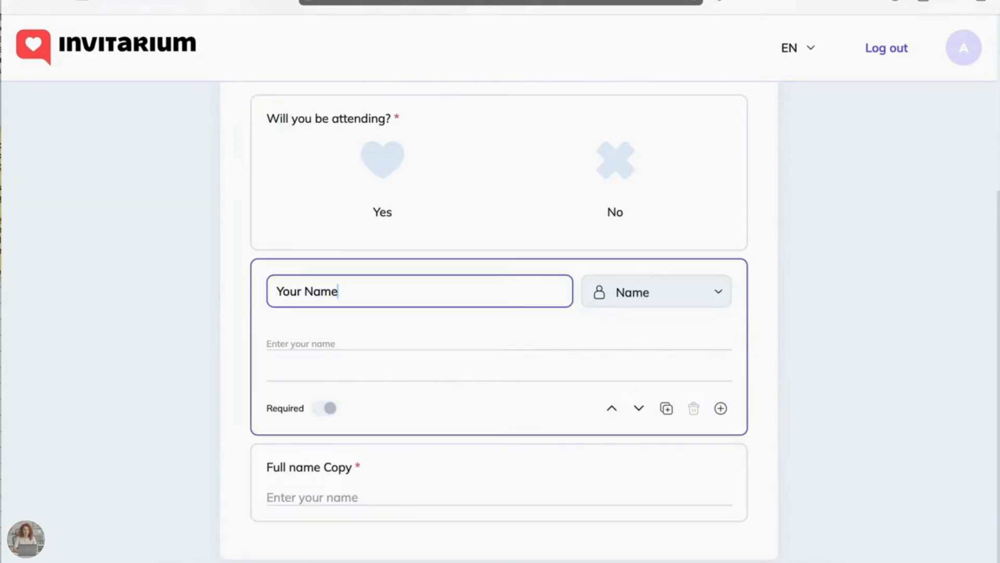
pyautogui.click(319, 412)
# Rename the "Full name Copy" question to "Total Number of Guests (including you)" and change its type to Dropdown
pyautogui.click(299, 475)
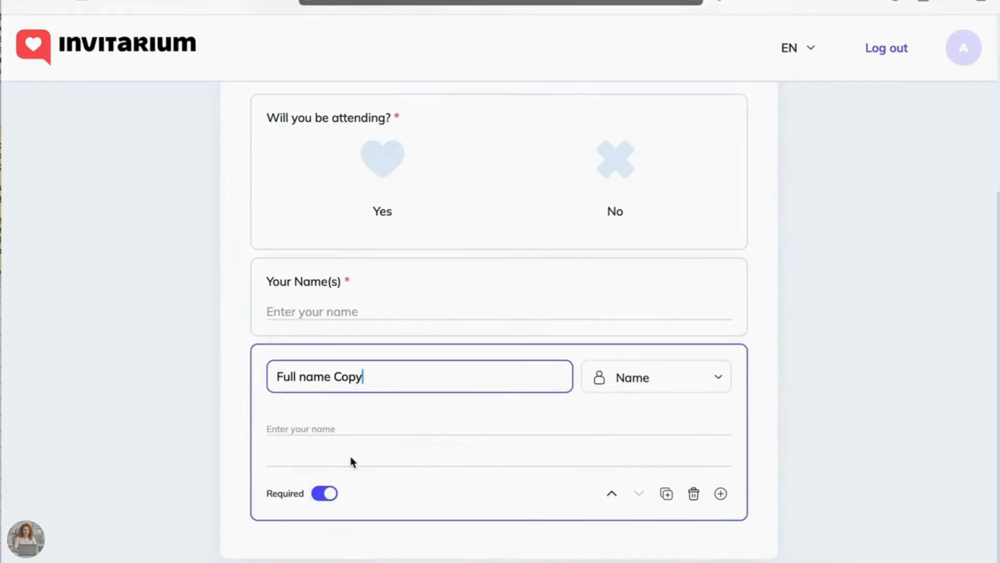
pyautogui.tripleClick(301, 370)
pyautogui.write('Total')
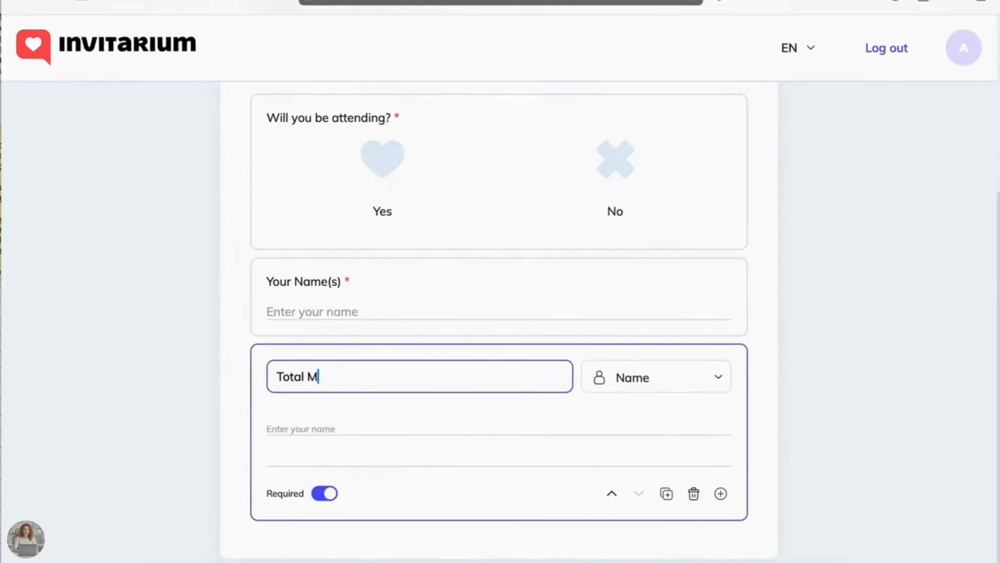
pyautogui.write(' Number of Guests (')
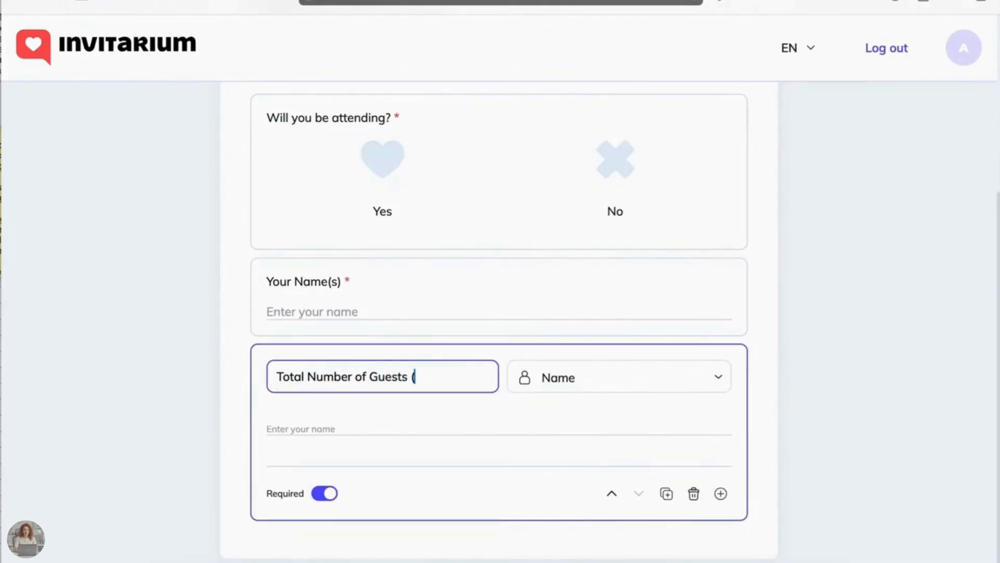
pyautogui.write(')')
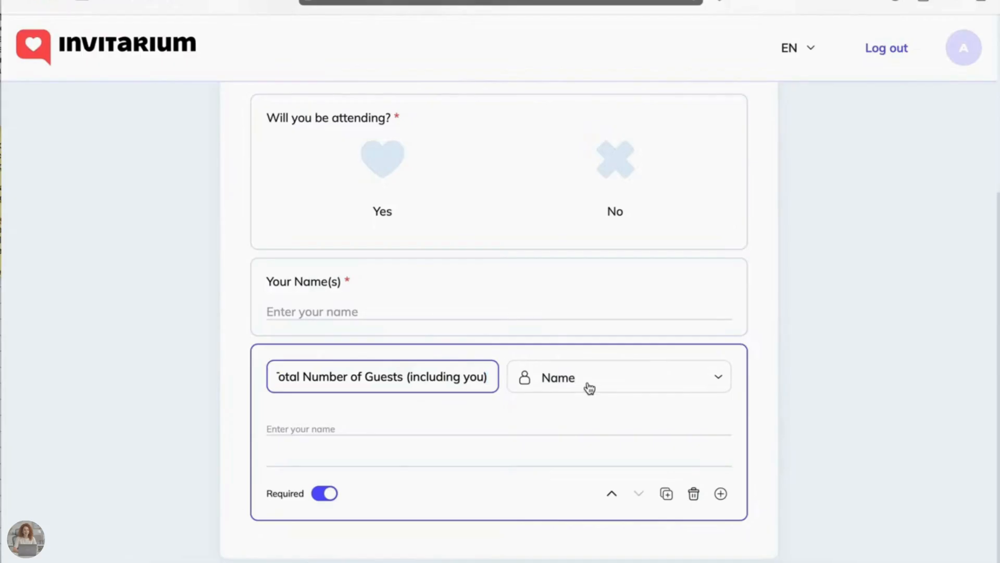
pyautogui.click(657, 383)
pyautogui.click(580, 211)
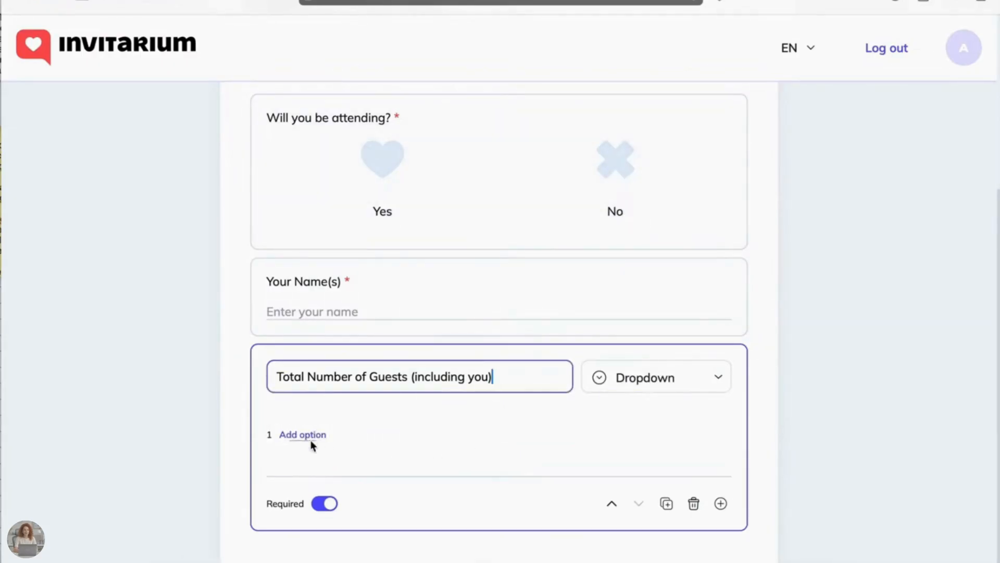
# Add the options 1, 2, 3 and 4 to the guest number dropdown
pyautogui.click(305, 437)
pyautogui.write('1')
pyautogui.click(298, 475)
pyautogui.write('2')
pyautogui.scroll(-2, 303, 458)
pyautogui.click(304, 423)
pyautogui.write('3')
pyautogui.click(303, 464)
pyautogui.write('4')
pyautogui.scroll(-1, 302, 463)
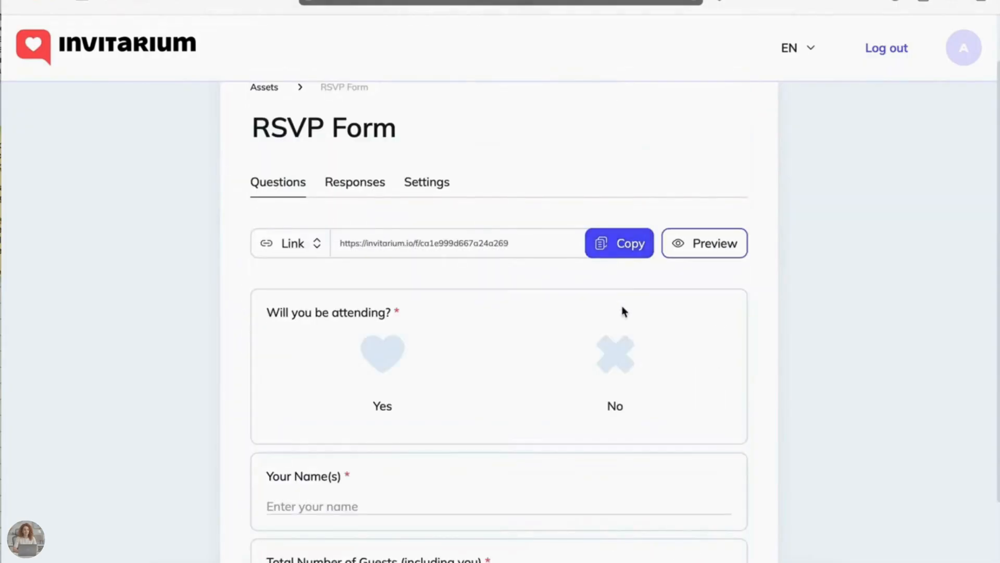
# Return to the Invitarium assets, open the RSVP form's full responses and download them as CSV
pyautogui.scroll(1, 312, 172)
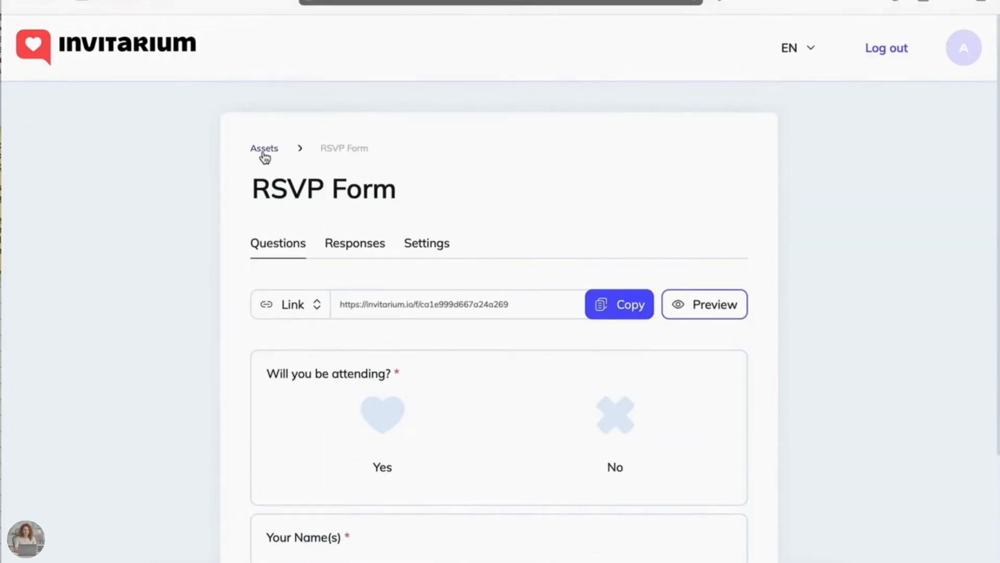
pyautogui.click(264, 151)
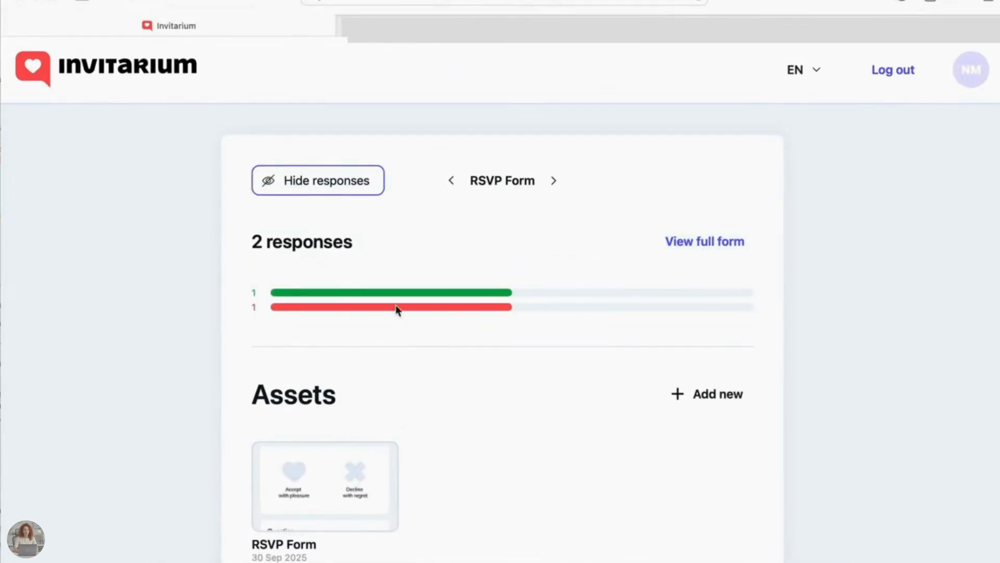
pyautogui.click(695, 241)
pyautogui.scroll(-3, 573, 293)
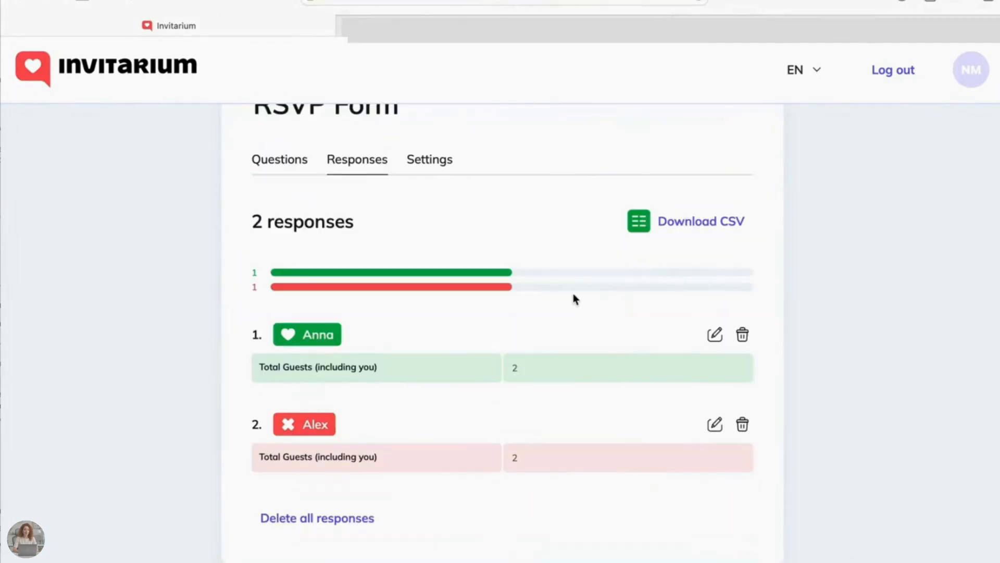
pyautogui.scroll(1, 464, 408)
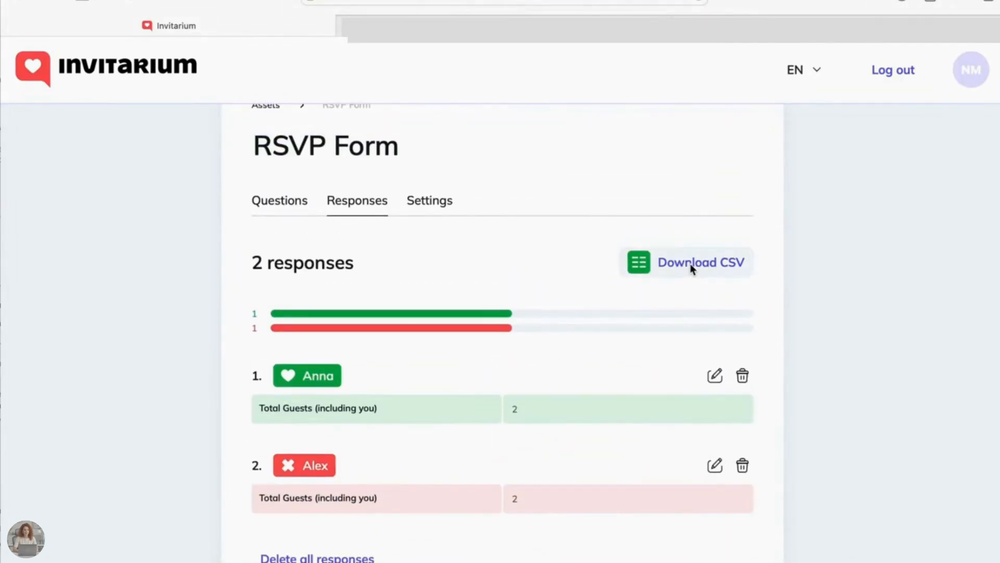
pyautogui.click(686, 268)
pyautogui.click(645, 327)
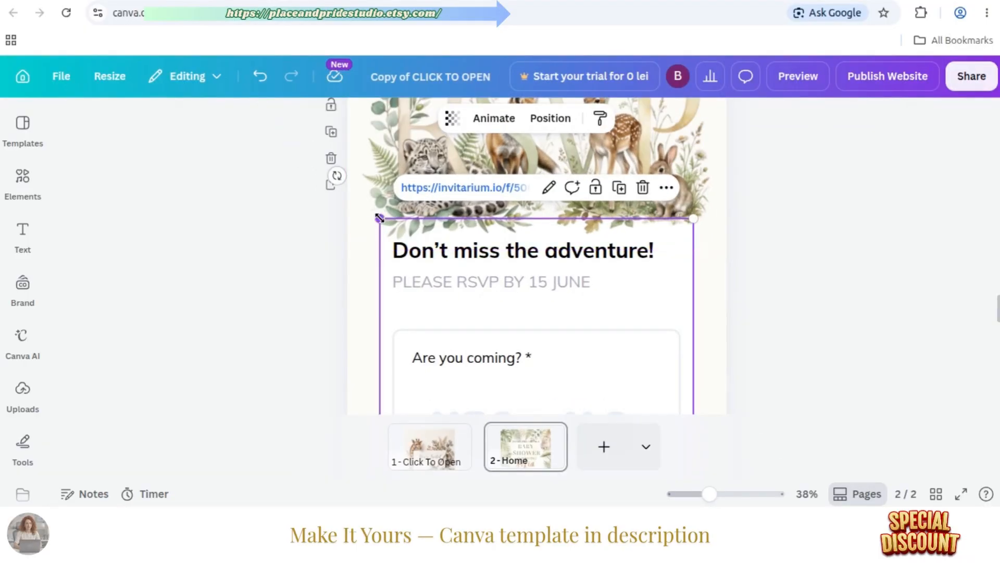
# In the Canva design, resize the RSVP form embed from its upper corner and center it horizontally on the page
pyautogui.moveTo(381, 219)
pyautogui.mouseDown()
pyautogui.moveTo(339, 226)
pyautogui.moveTo(363, 215)
pyautogui.mouseUp()
pyautogui.moveTo(686, 493)
pyautogui.mouseDown()
pyautogui.moveTo(705, 493)
pyautogui.moveTo(694, 493)
pyautogui.mouseUp()
pyautogui.moveTo(998, 385); pyautogui.dragTo(998, 316)
pyautogui.rightClick(578, 203)
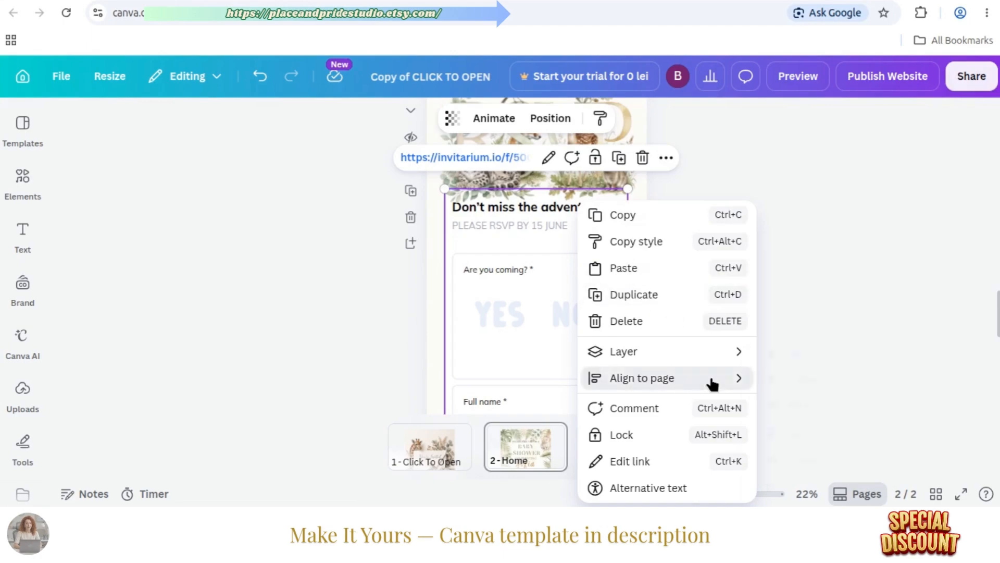
pyautogui.moveTo(672, 377)
pyautogui.click(797, 385)
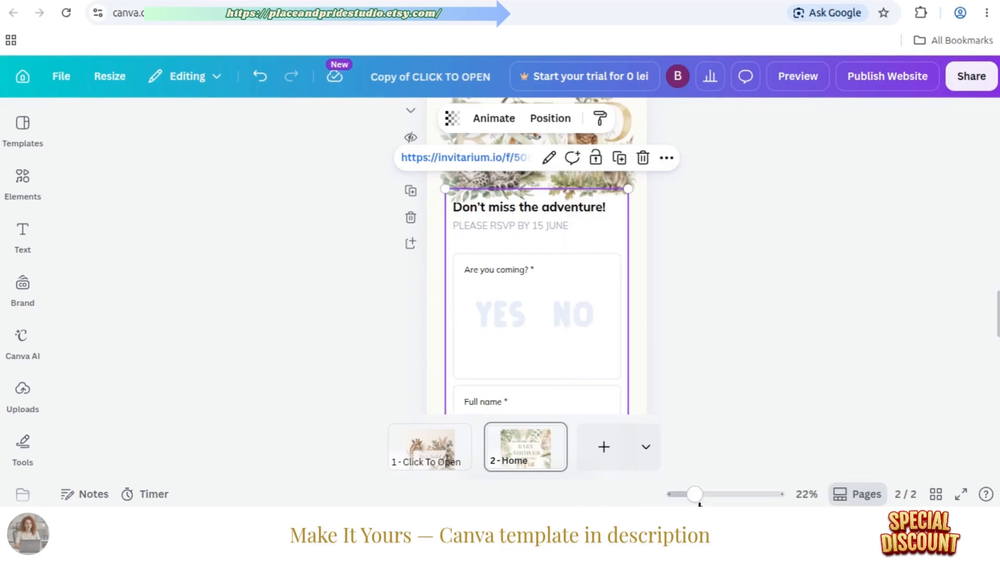
# Lock the RSVP form embed in place below the RSVP illustration
pyautogui.moveTo(694, 494); pyautogui.dragTo(708, 493)
pyautogui.moveTo(998, 251); pyautogui.dragTo(998, 305)
pyautogui.click(840, 349)
pyautogui.click(619, 339)
pyautogui.moveTo(607, 335); pyautogui.dragTo(599, 326)
pyautogui.rightClick(599, 326)
pyautogui.click(658, 440)
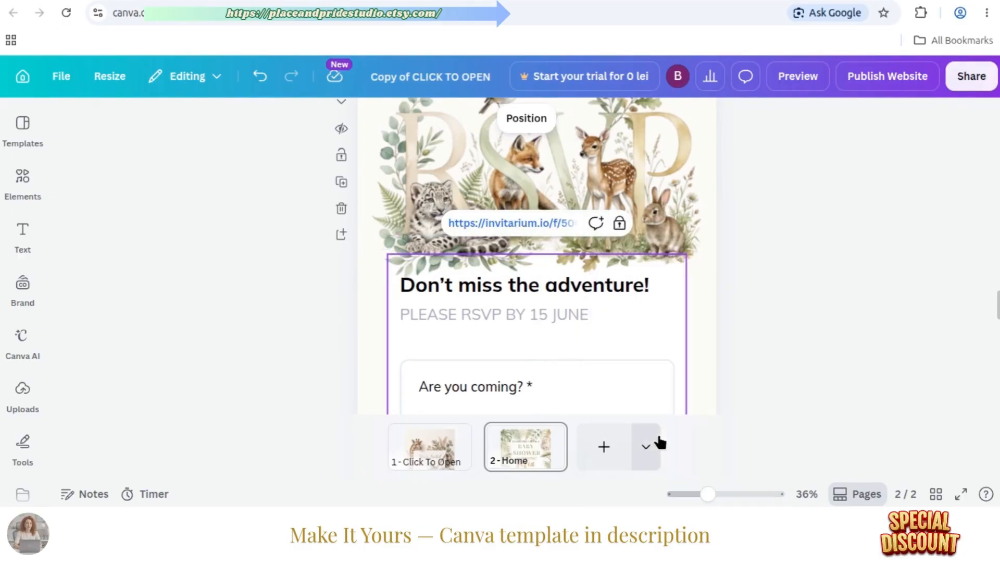
# Go to the SAVE THE DATE section of the page and copy "SEPTEMBER 12 2026" from the BABY SHOWER text file
pyautogui.scroll(-2, 892, 340)
pyautogui.scroll(-5, 893, 339)
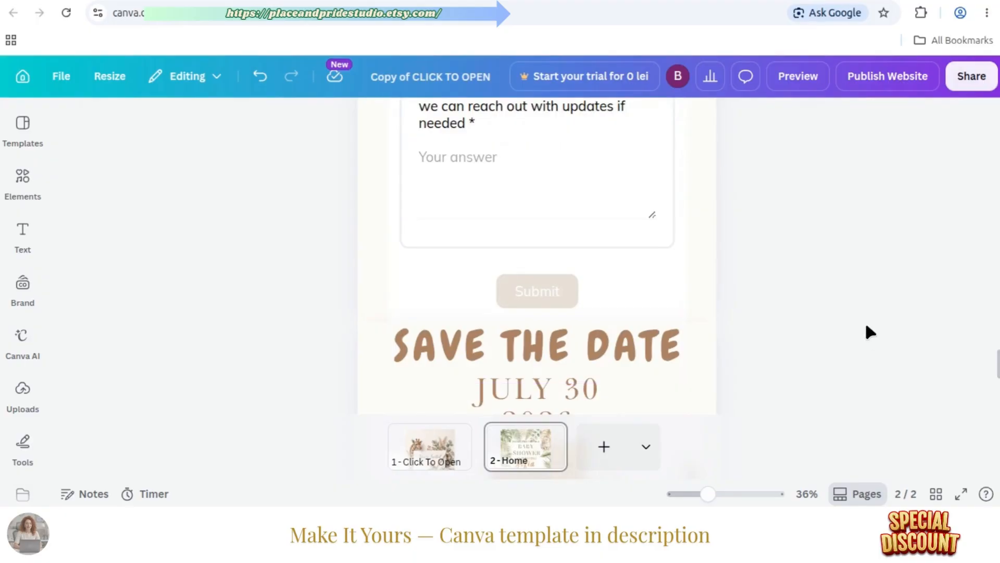
pyautogui.click(516, 336)
pyautogui.scroll(-5, 687, 310)
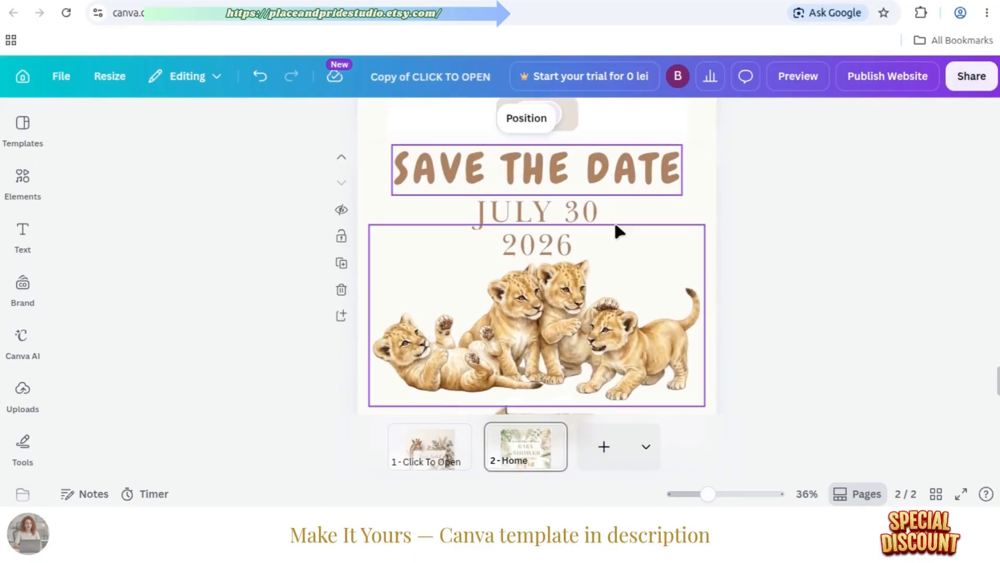
pyautogui.hotkey('alt', 'Tab')
pyautogui.scroll(-5, 764, 329)
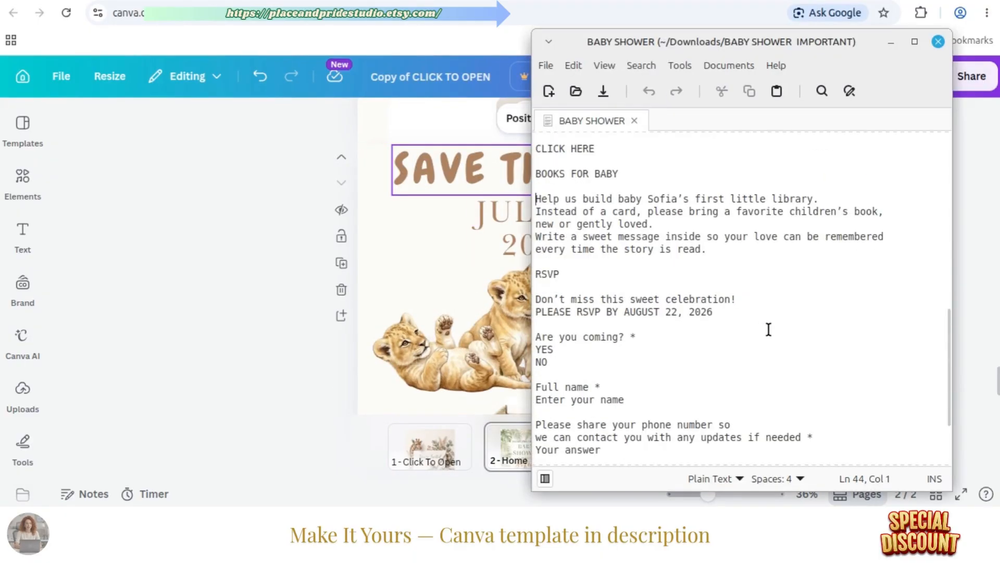
pyautogui.scroll(-3, 767, 329)
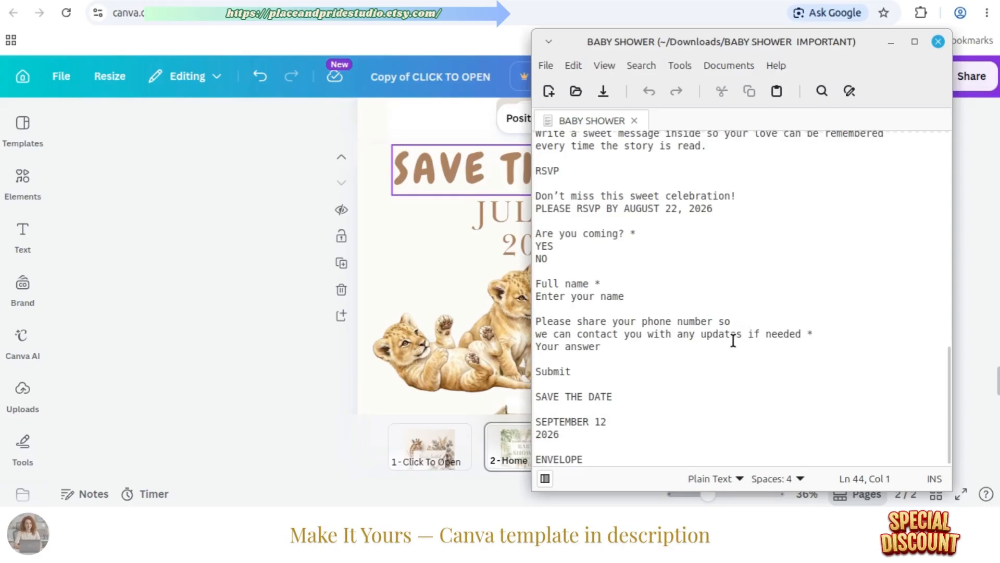
pyautogui.moveTo(536, 421); pyautogui.dragTo(557, 443)
pyautogui.rightClick(575, 429)
pyautogui.click(604, 313)
# Back in the Canva design, replace the date below the SAVE THE DATE heading with SEPTEMBER 12 2026
pyautogui.click(281, 282)
pyautogui.click(549, 215)
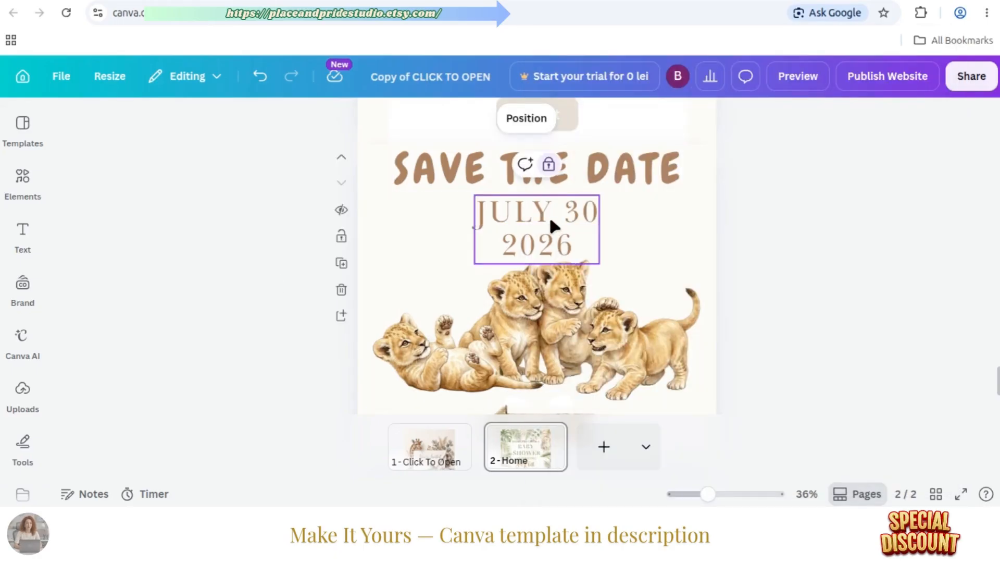
pyautogui.doubleClick(527, 217)
pyautogui.hotkey('ctrl', 'a')
pyautogui.hotkey('ctrl', 'v')
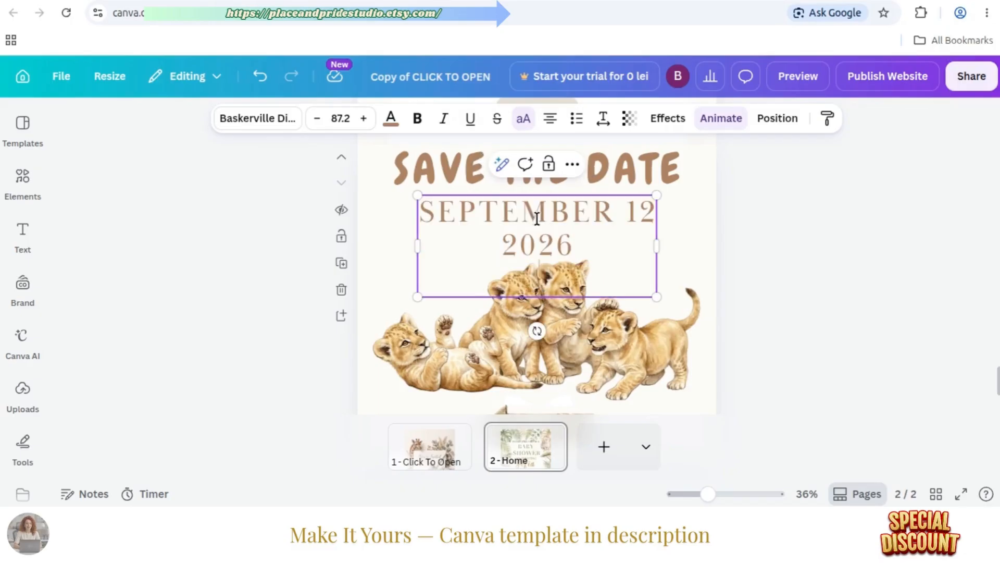
pyautogui.click(851, 288)
# Check the new date text's horizontal alignment to the page
pyautogui.rightClick(563, 210)
pyautogui.moveTo(681, 319)
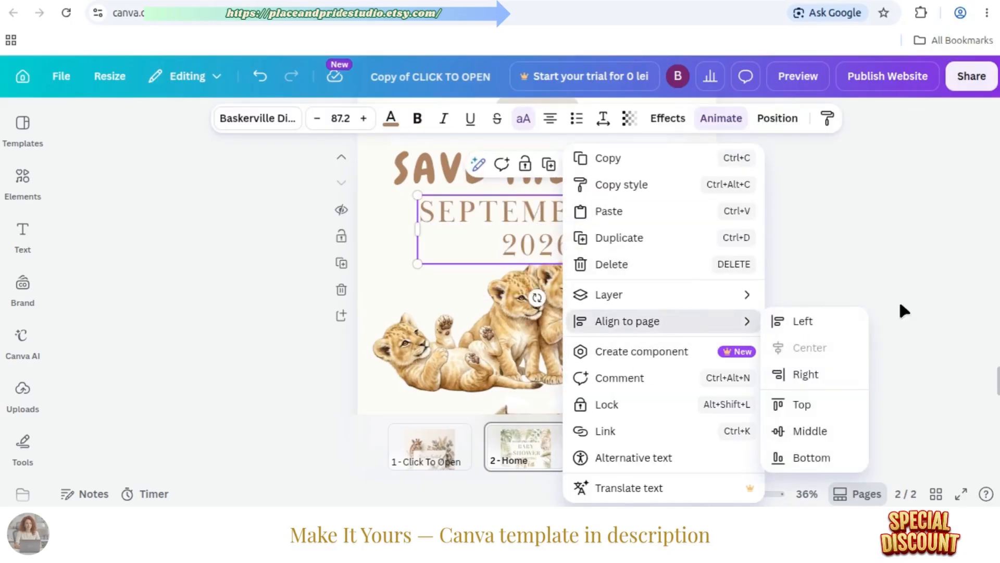
pyautogui.click(822, 340)
pyautogui.rightClick(578, 229)
pyautogui.click(818, 385)
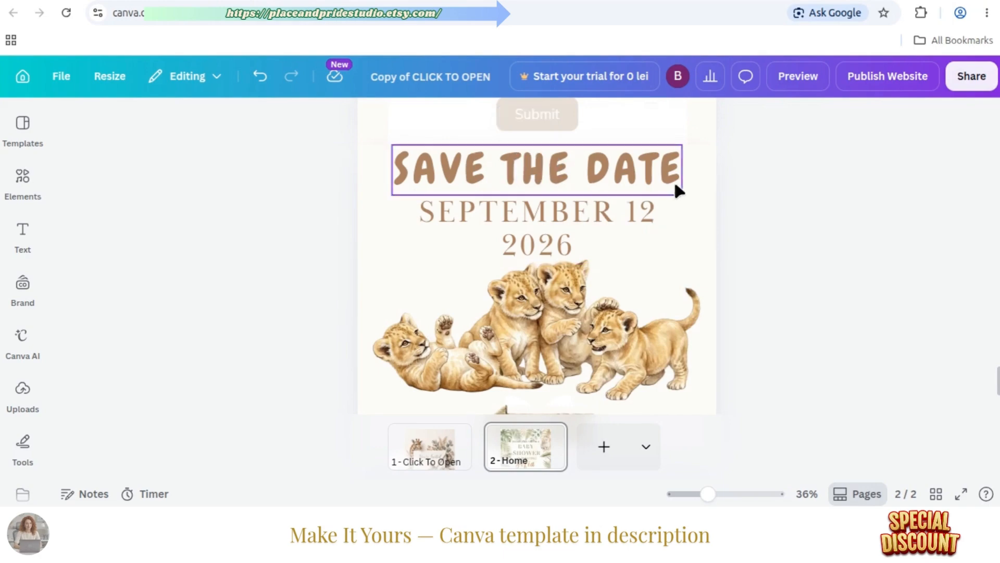
# Preview the mobile website, open the envelope, look through the home page to its end and return to the envelope, then close the preview
pyautogui.click(657, 186)
pyautogui.click(798, 76)
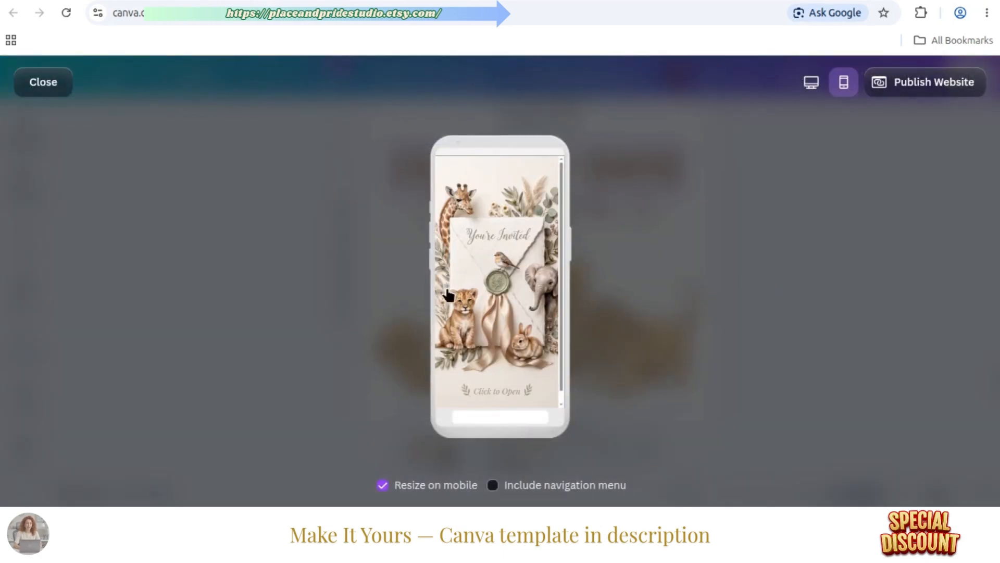
pyautogui.click(518, 264)
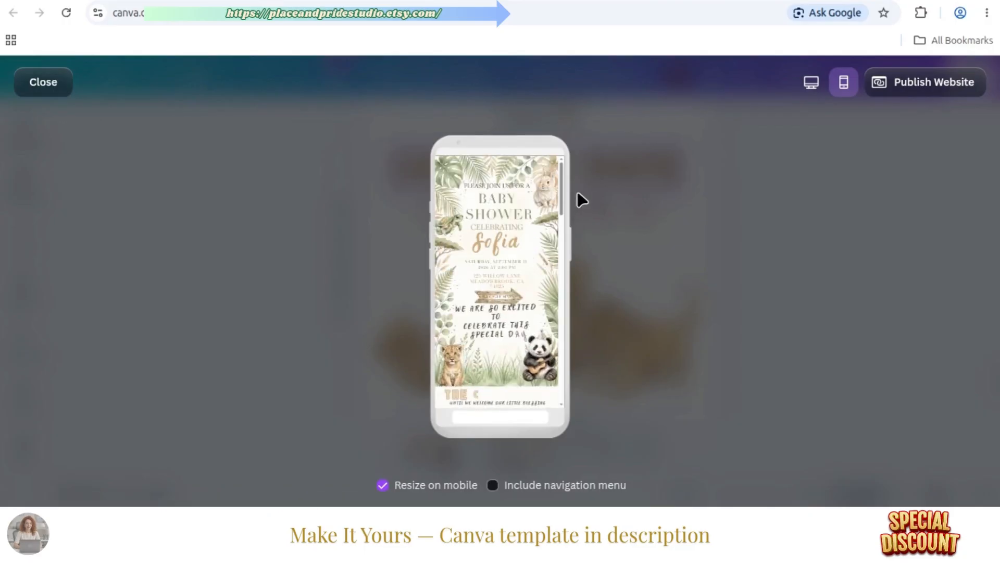
pyautogui.moveTo(563, 184); pyautogui.dragTo(564, 374)
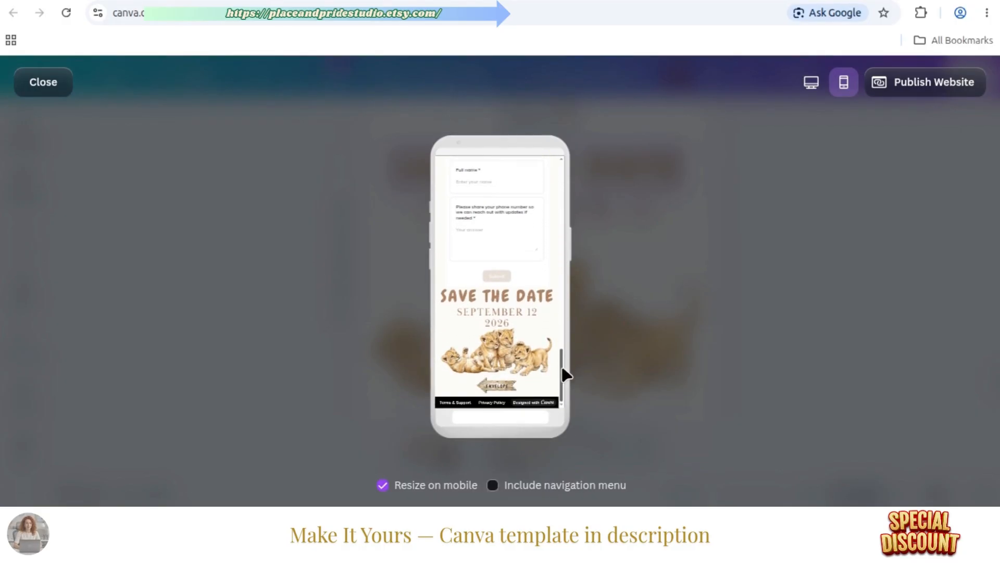
pyautogui.click(502, 387)
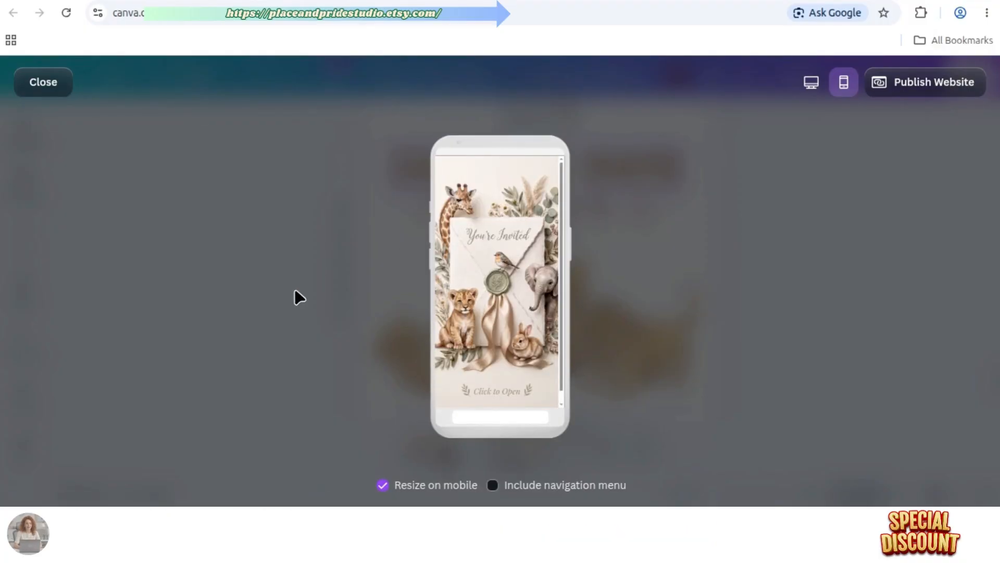
pyautogui.click(57, 87)
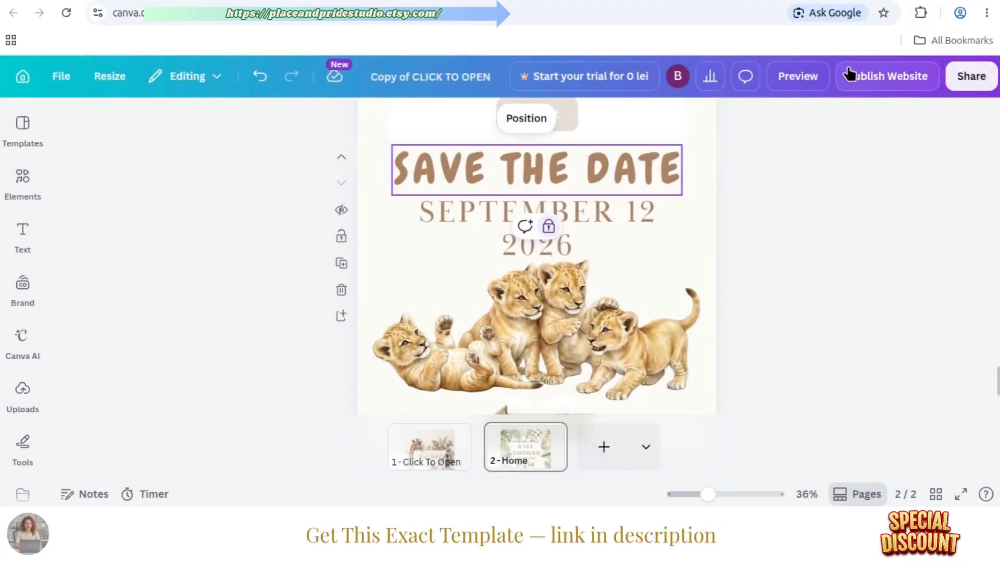
# Open the website publishing settings and turn on the social media link preview
pyautogui.click(884, 77)
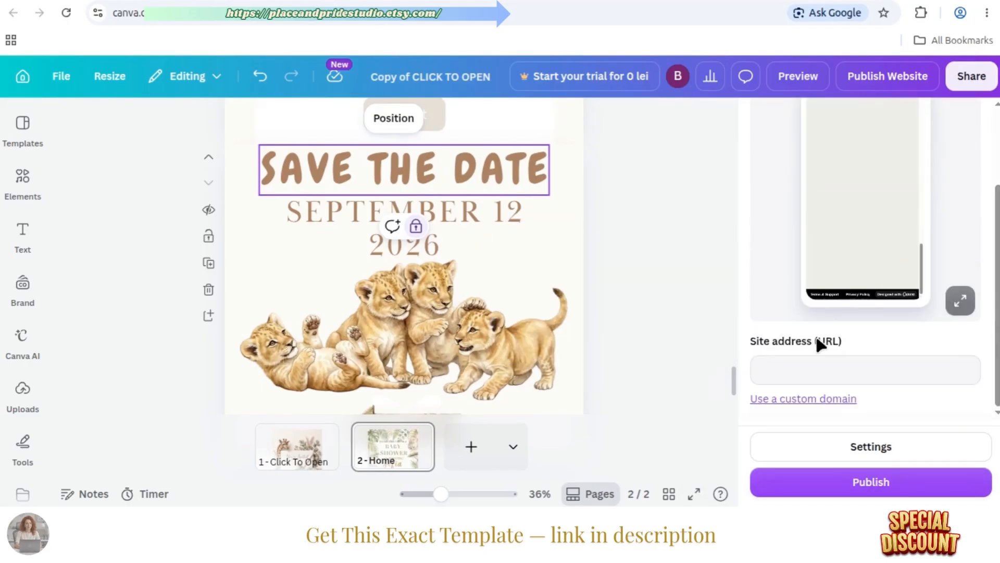
pyautogui.click(882, 450)
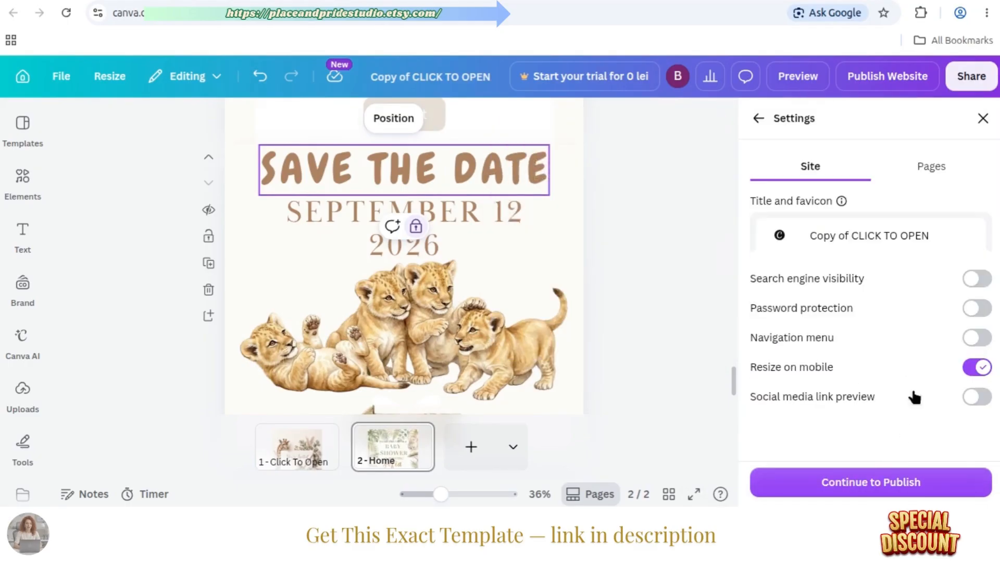
pyautogui.click(977, 396)
pyautogui.scroll(-2, 937, 365)
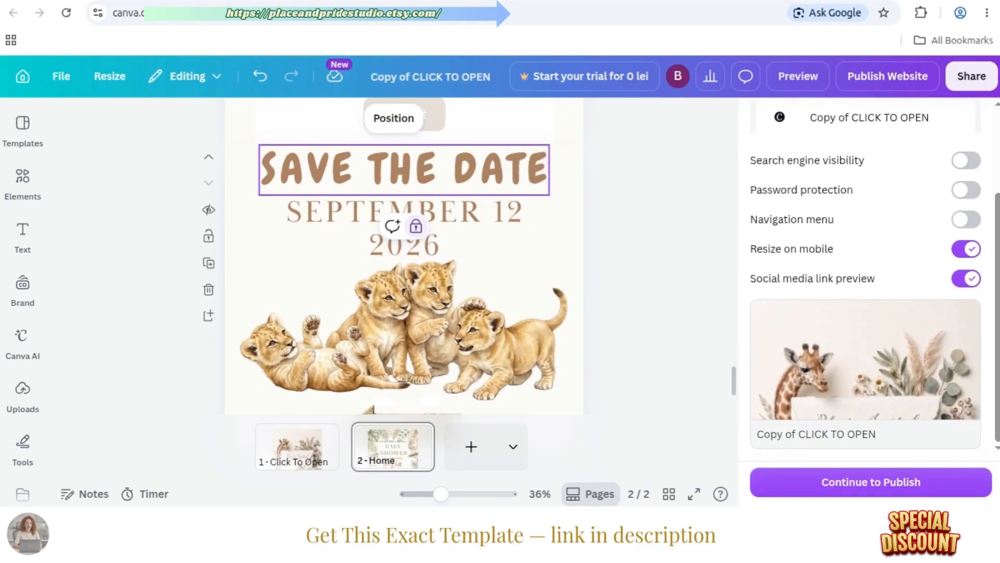
# Rename the design with the baby's first name followed by "Baby shower"
pyautogui.click(485, 77)
pyautogui.press('BackSpace')
pyautogui.press('BackSpace')
pyautogui.press('BackSpace')
pyautogui.write('Sofia Baby shower')
pyautogui.press('Return')
pyautogui.click(632, 186)
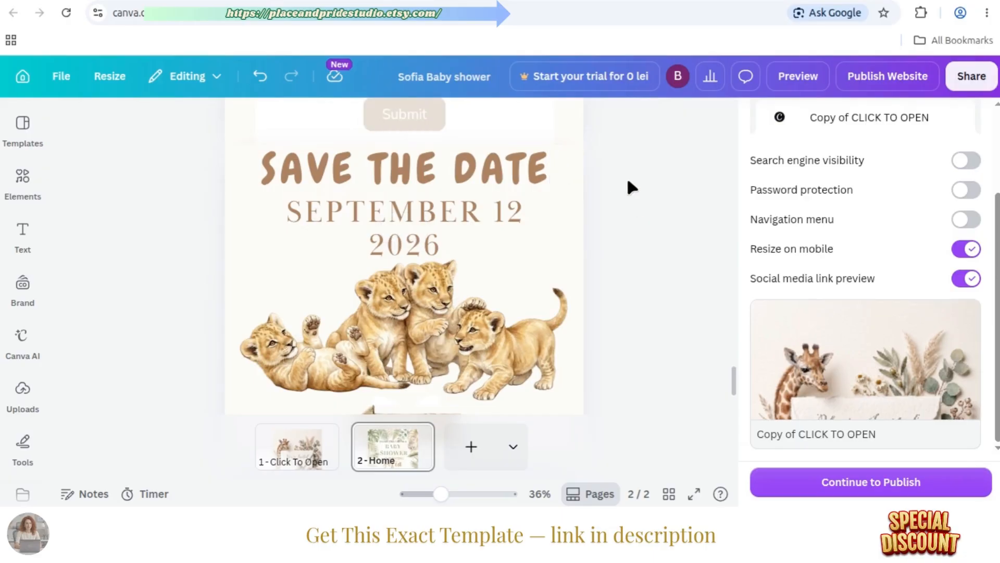
# Reopen the publishing settings, enable the social media link preview again and check the updated title in it
pyautogui.click(862, 84)
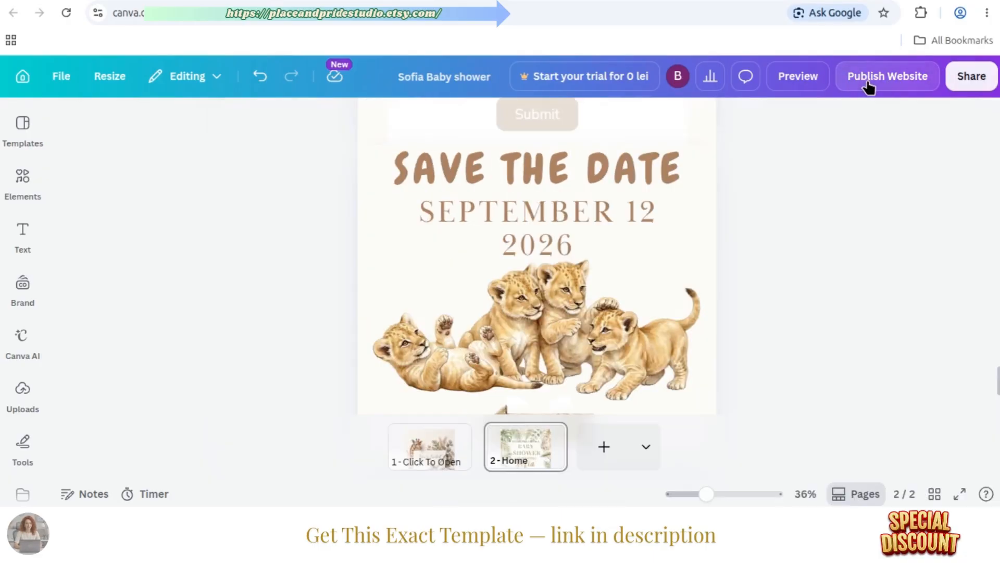
pyautogui.click(676, 236)
pyautogui.click(892, 455)
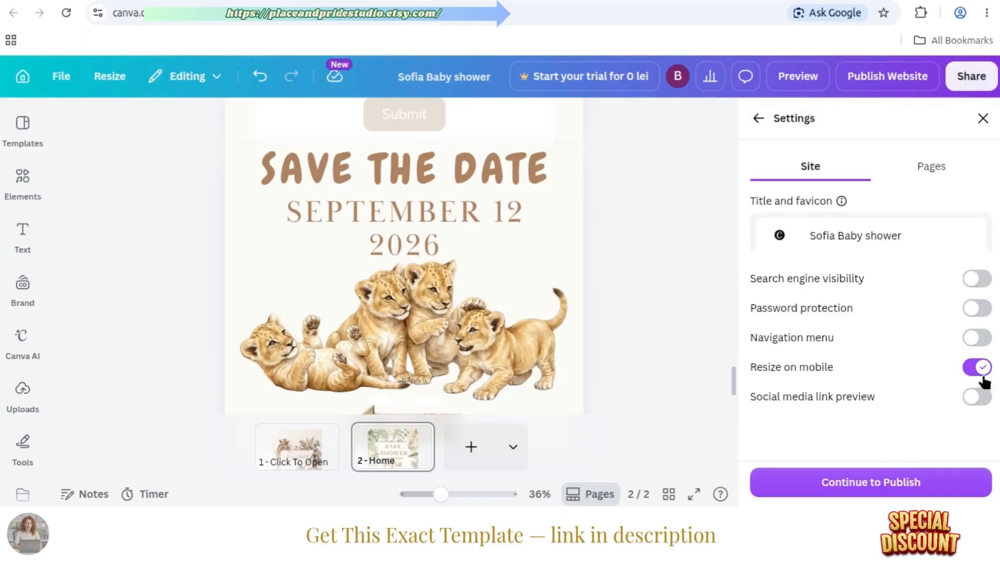
pyautogui.click(974, 398)
pyautogui.moveTo(997, 333); pyautogui.dragTo(998, 417)
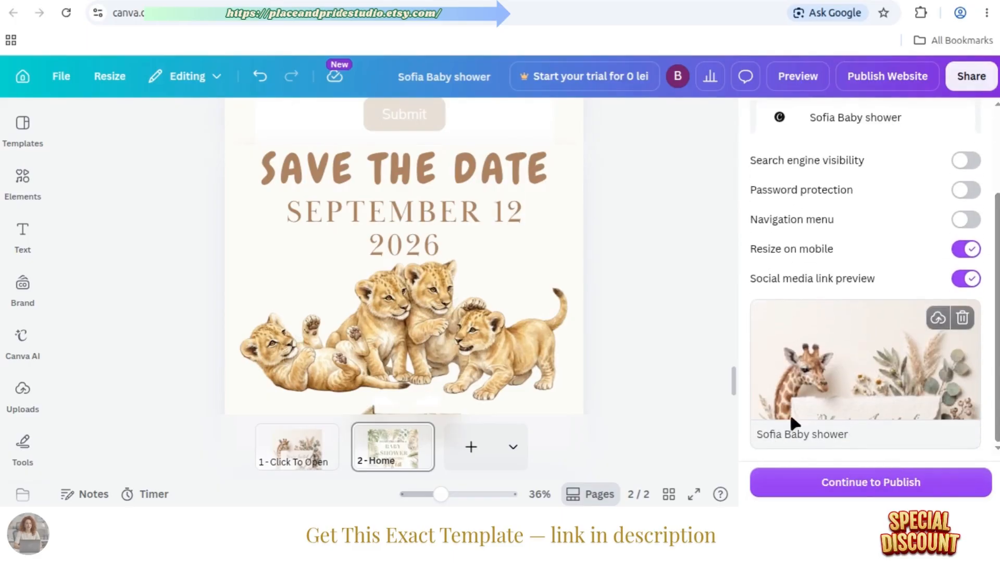
pyautogui.scroll(3, 859, 313)
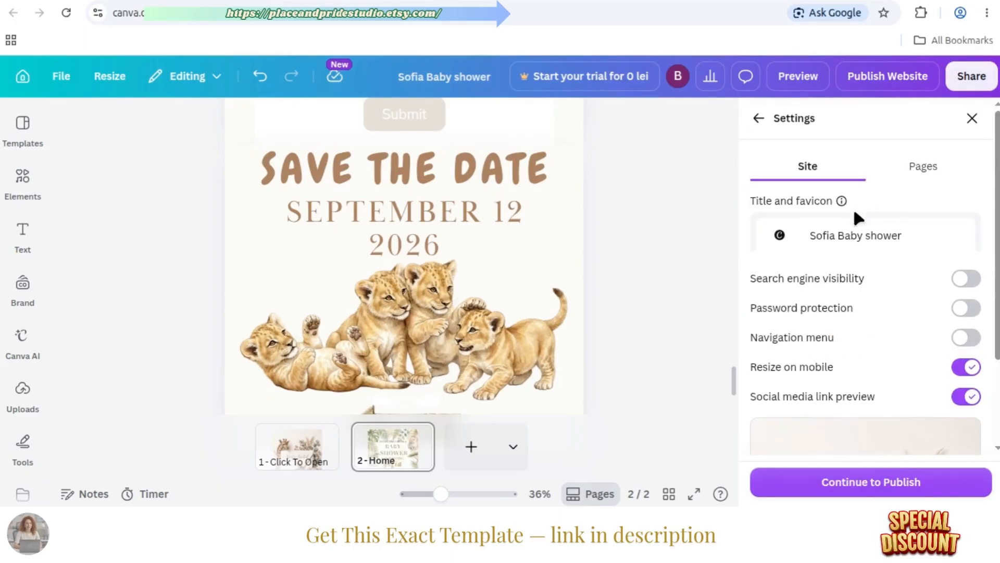
# Set the site address to the baby's first name followed by "babyshowerseptember" on my.canva.site and publish the website
pyautogui.click(758, 119)
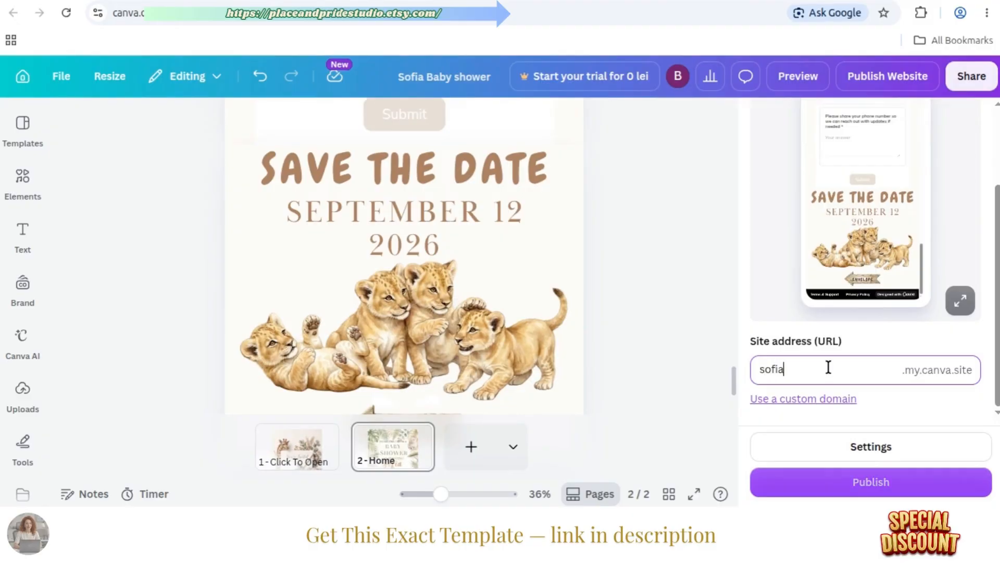
pyautogui.write('babyshower')
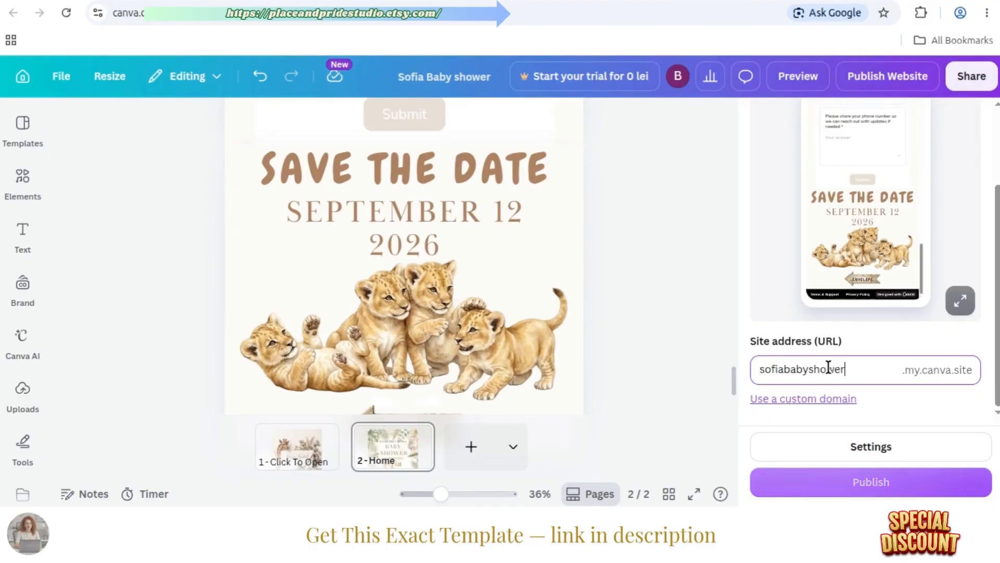
pyautogui.write('september')
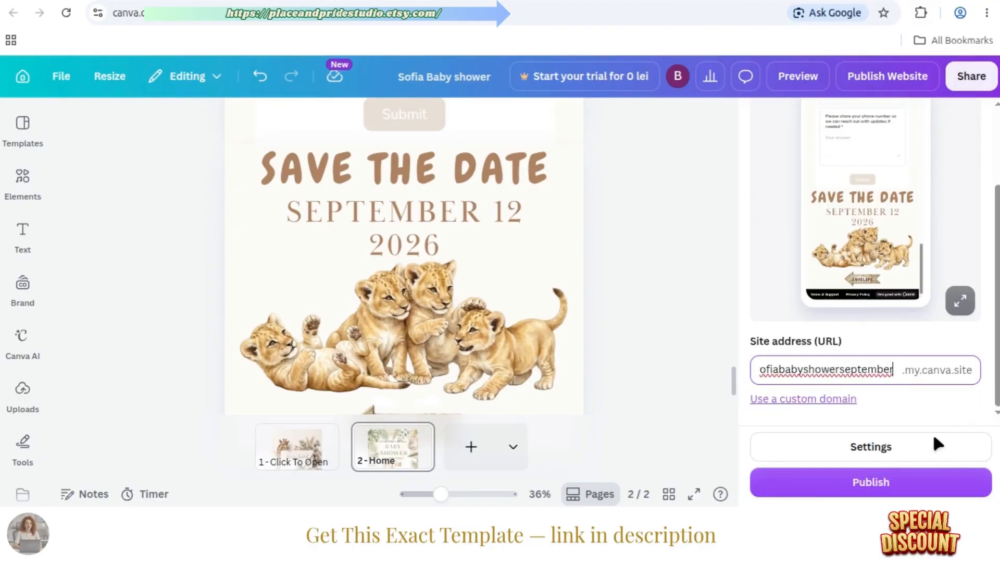
pyautogui.click(895, 483)
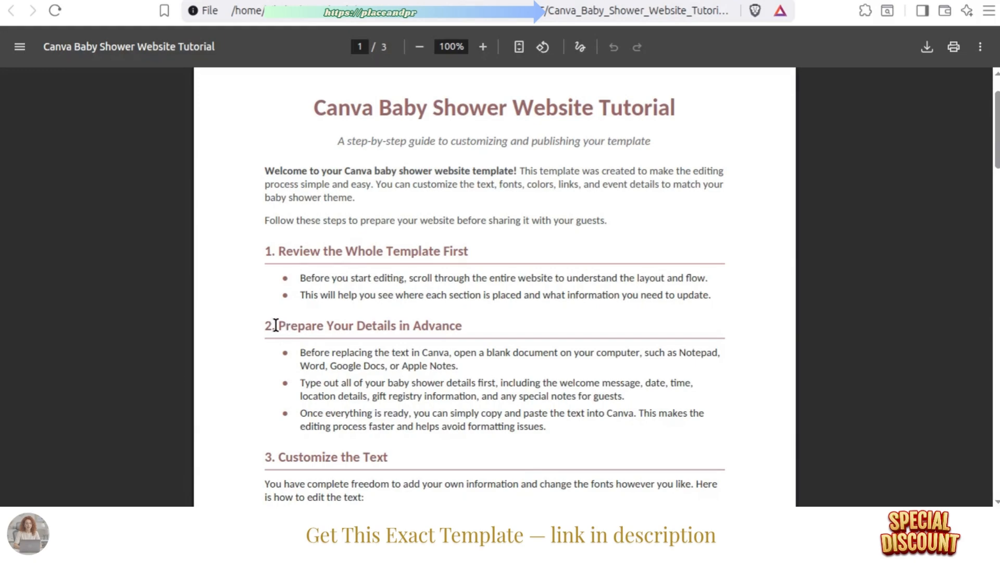
# Read through the Canva Baby Shower Website Tutorial PDF, from preparing the details in advance to publishing and sharing
pyautogui.moveTo(276, 325); pyautogui.dragTo(516, 327)
pyautogui.click(518, 320)
pyautogui.scroll(-5, 517, 320)
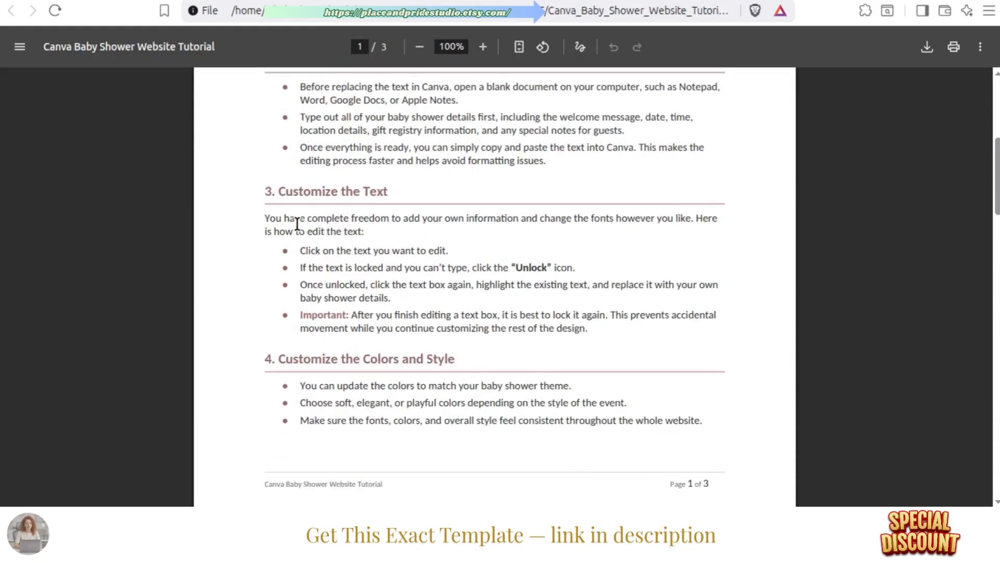
pyautogui.moveTo(278, 221); pyautogui.dragTo(404, 365)
pyautogui.click(369, 239)
pyautogui.scroll(-2, 437, 311)
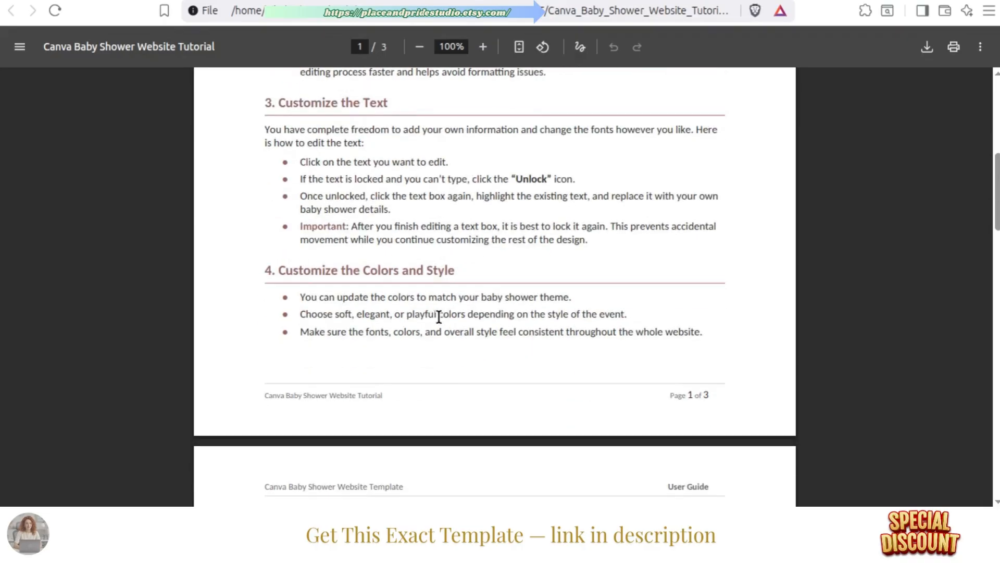
pyautogui.scroll(-6, 448, 309)
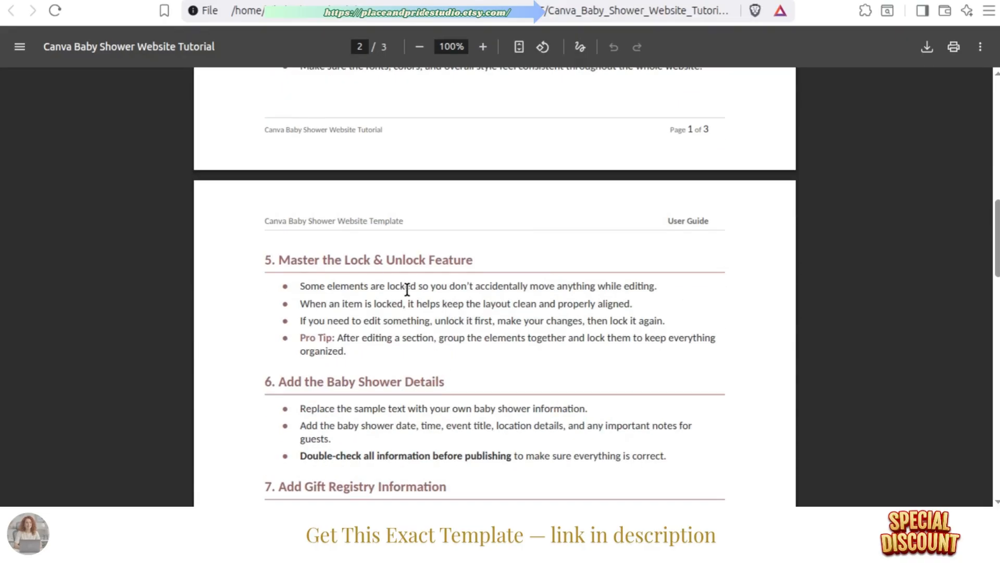
pyautogui.scroll(-2, 409, 292)
pyautogui.scroll(-6, 406, 288)
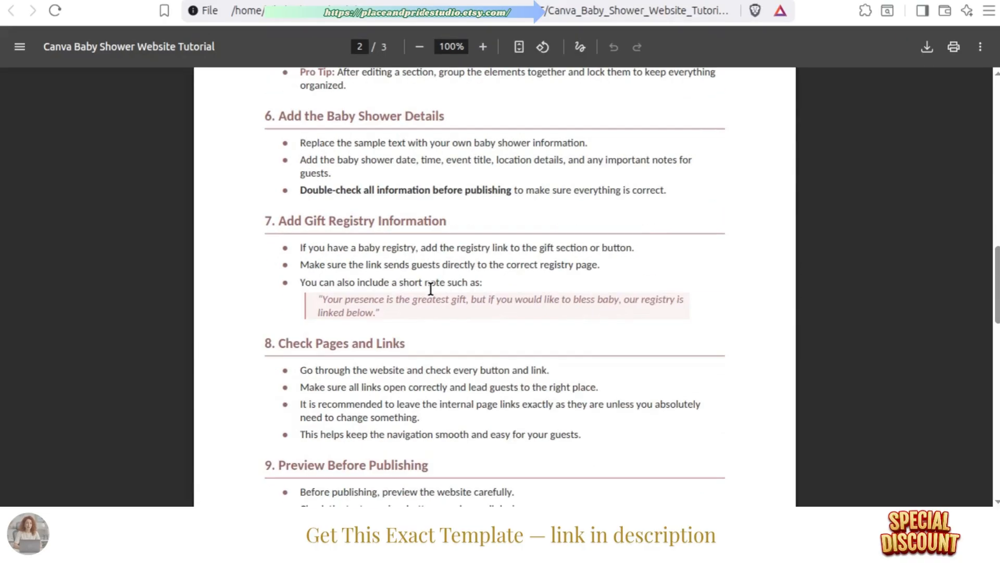
pyautogui.scroll(-2, 430, 288)
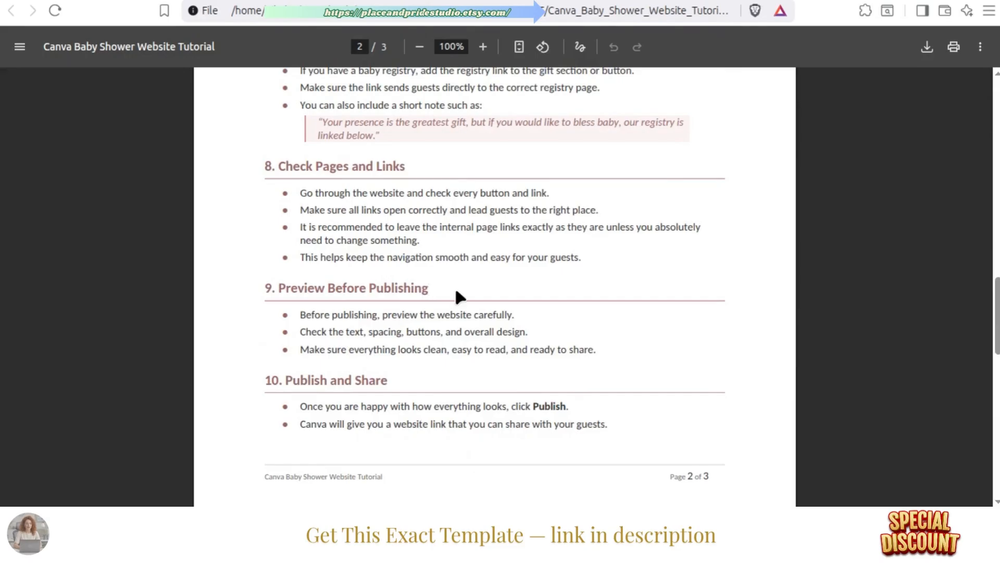
pyautogui.scroll(-6, 456, 289)
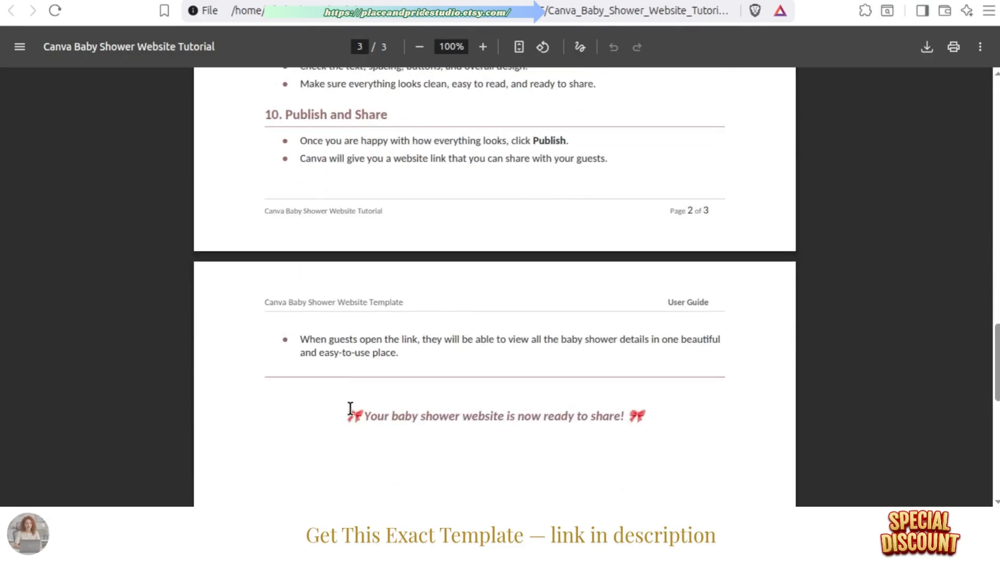